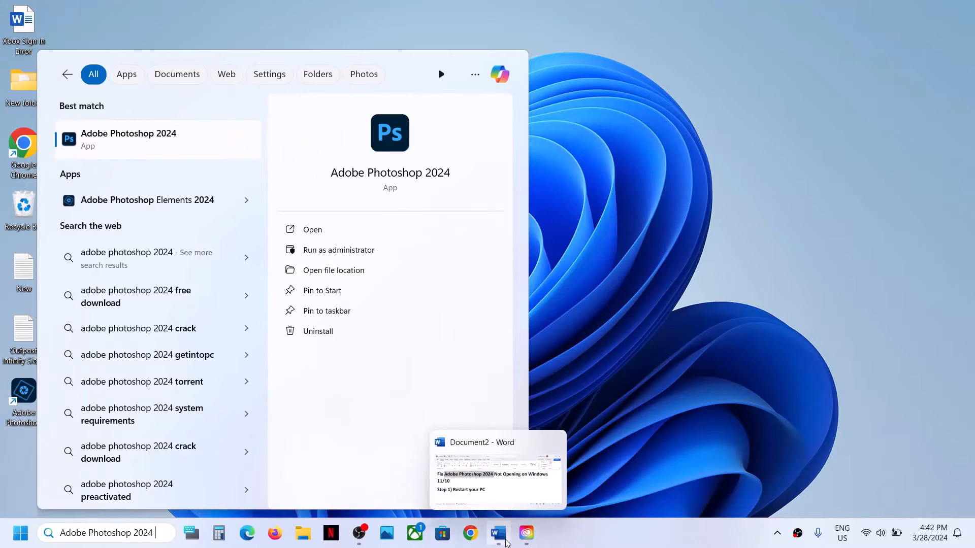
- Switch to the Word document, highlight "Restart your PC" in Step 1, and view the computer's power options without choosing one
left_click(506, 543)
left_click_drag(168, 343, 382, 349)
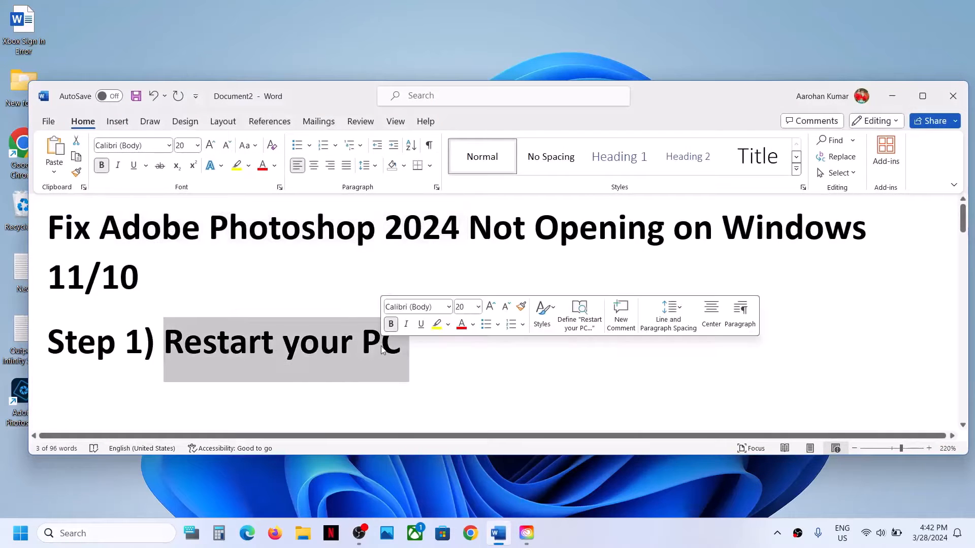
left_click(20, 533)
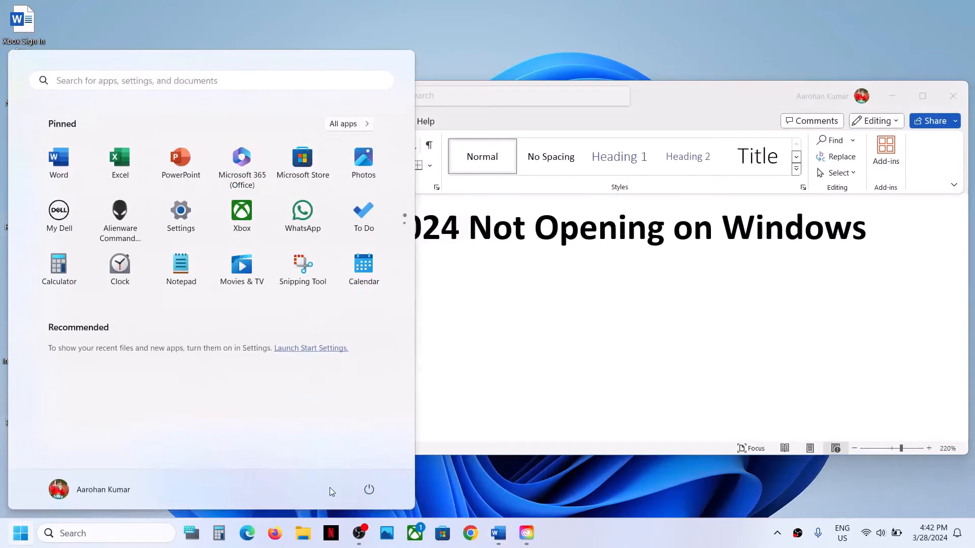
left_click(381, 490)
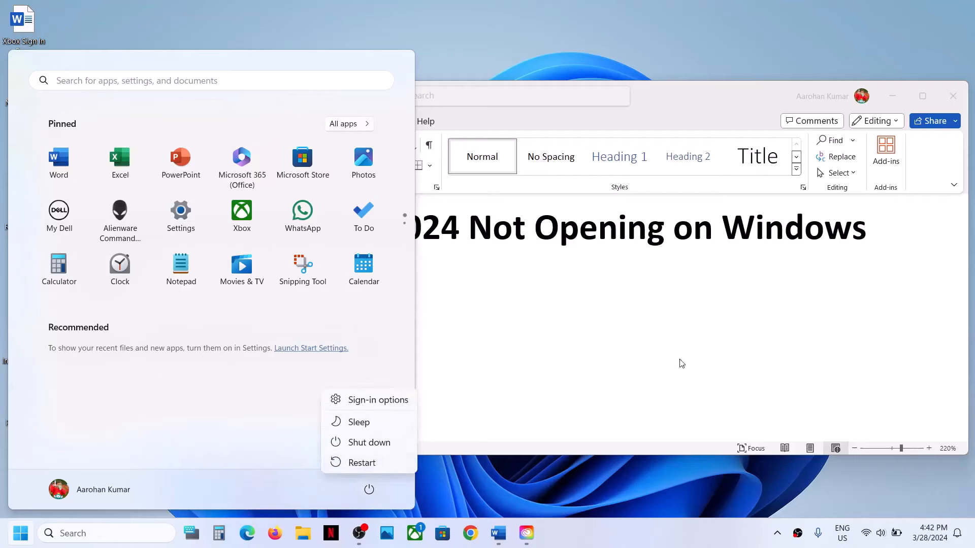
key("Escape")
key("Escape")
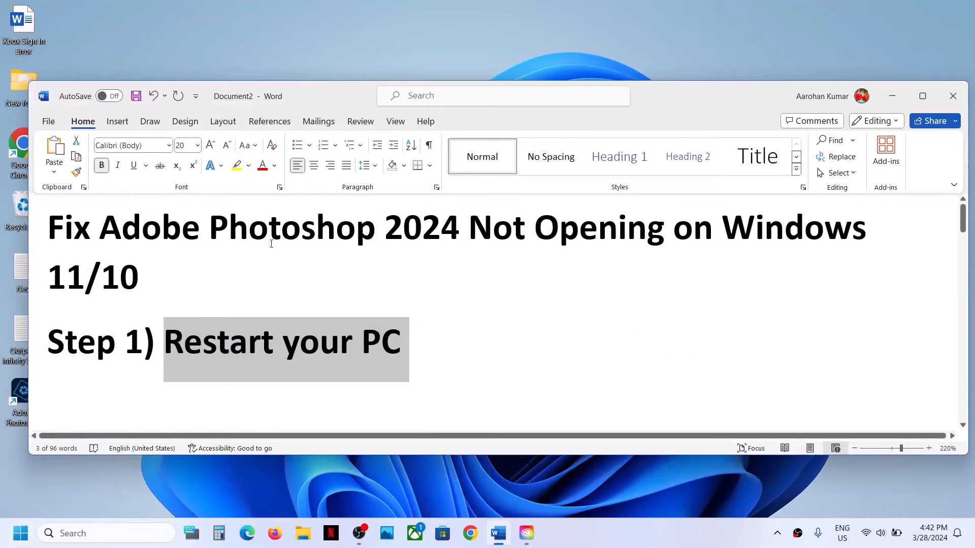
- Highlight "End Adobe services in task manager" in Step 2 of the document and open Task Manager
scroll(354, 294, "down", 3)
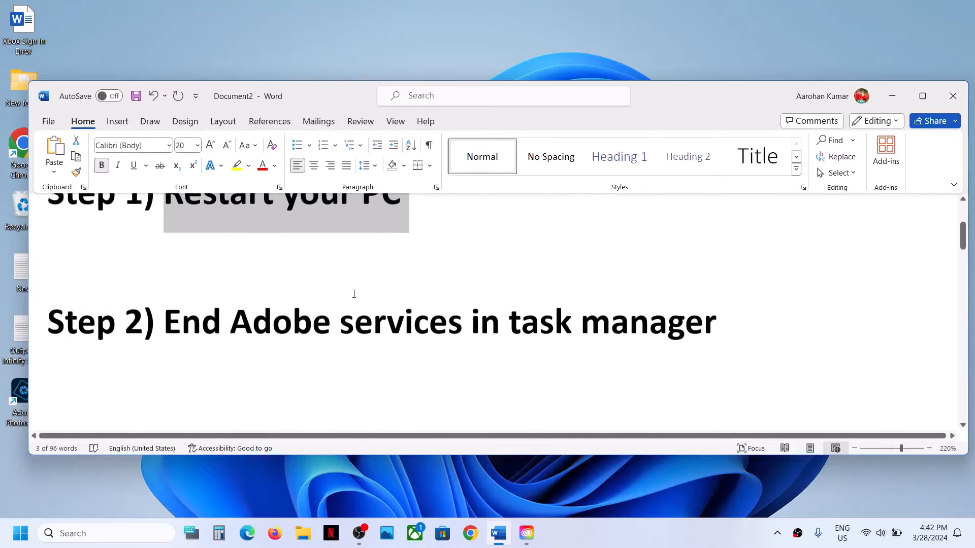
left_click_drag(172, 322, 717, 325)
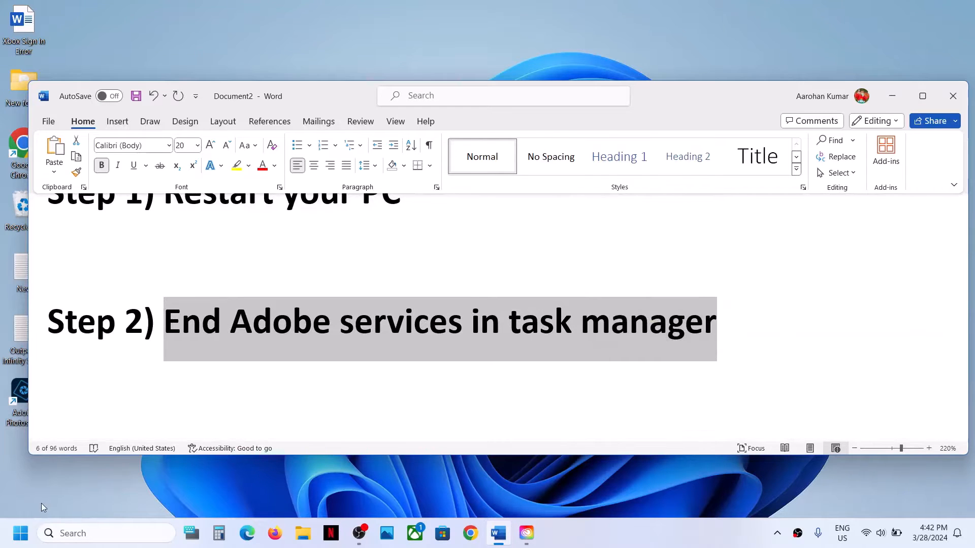
right_click(20, 533)
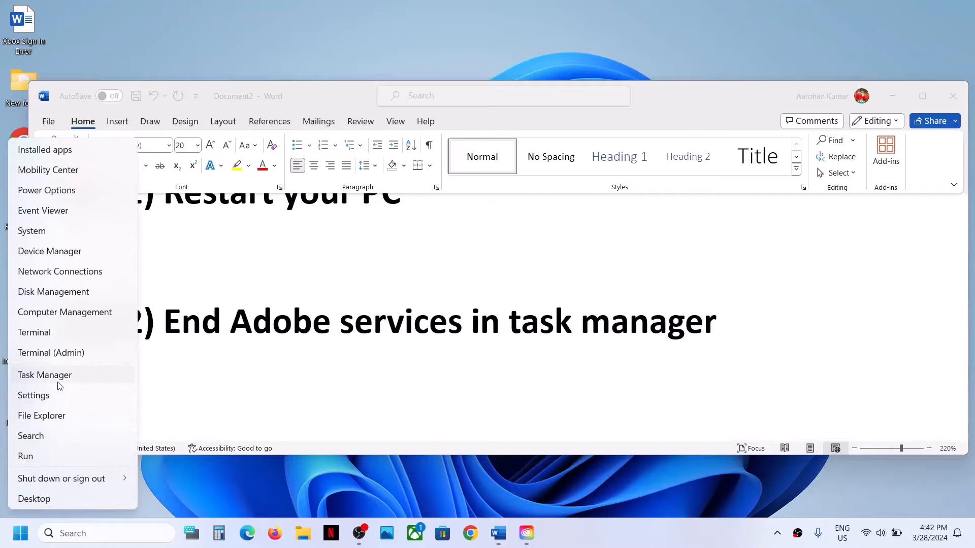
left_click(45, 375)
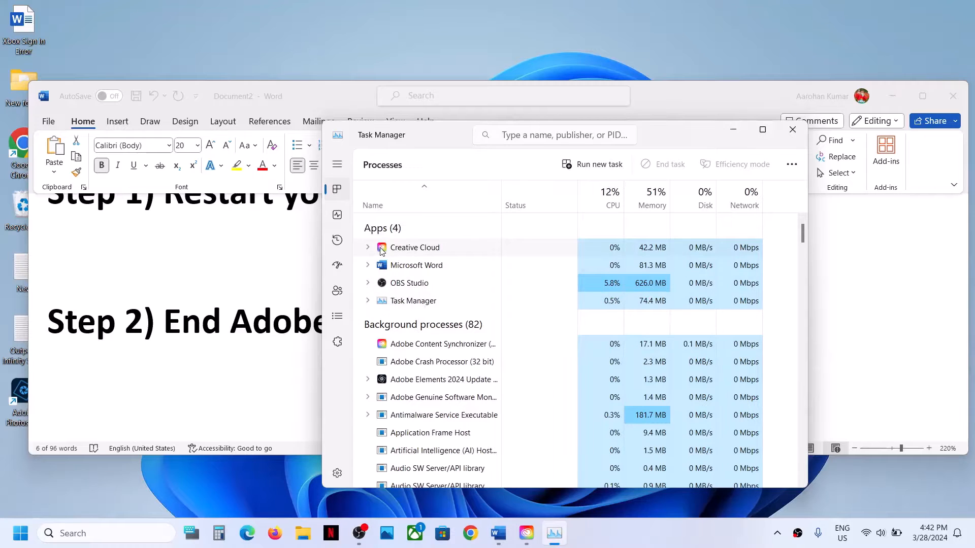
- End the Creative Cloud app and the Adobe Content Synchronizer background process
right_click(407, 252)
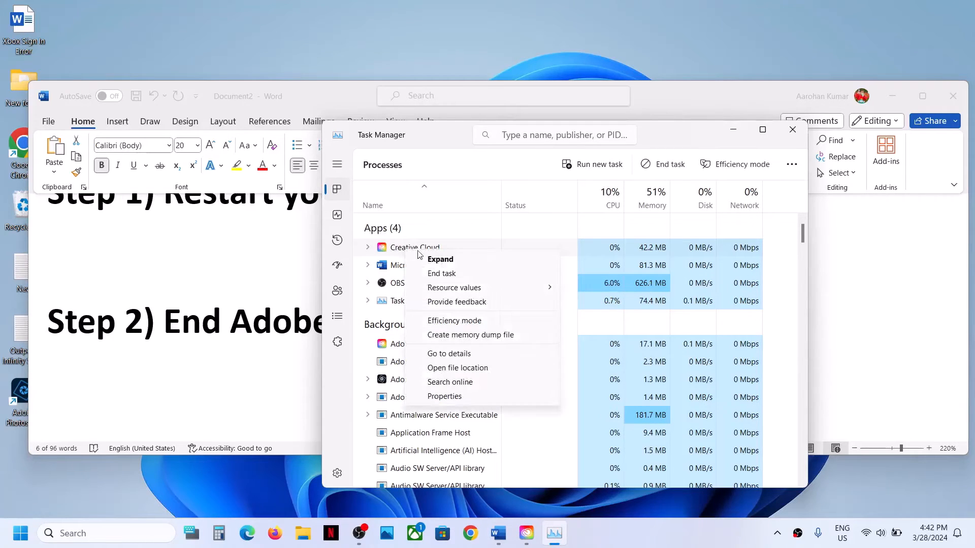
left_click(450, 276)
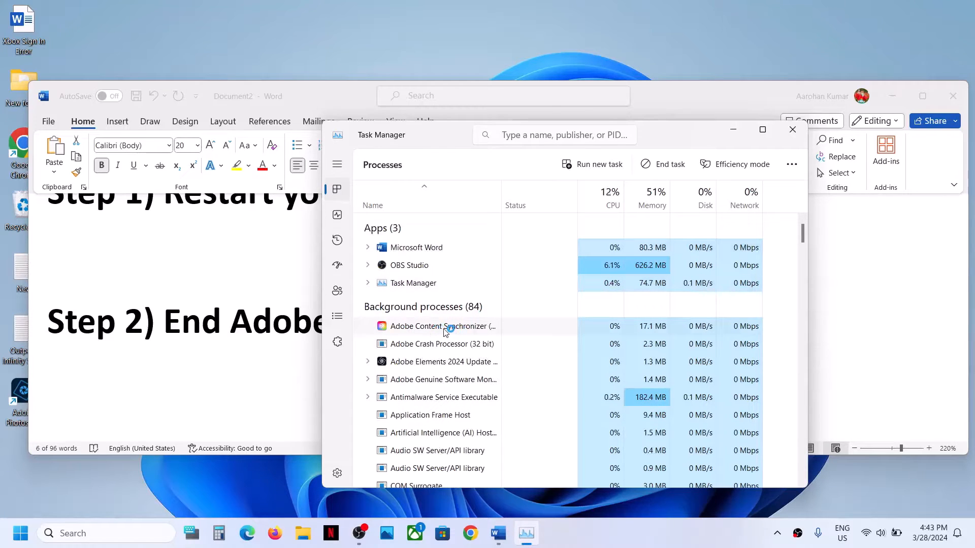
right_click(446, 328)
left_click(496, 345)
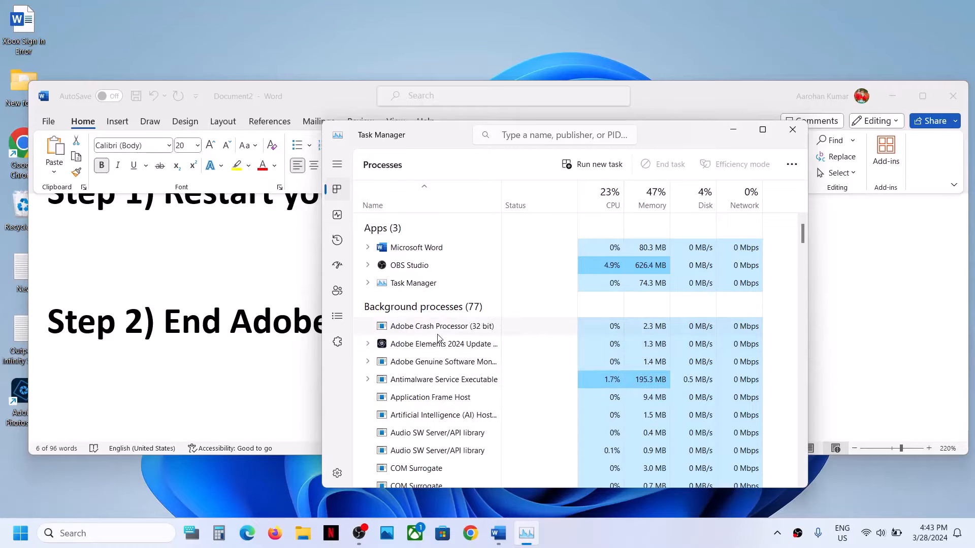
- End the Adobe Crash Processor, Adobe Genuine Software and Adobe Elements 2024 Update background processes, and close Task Manager
right_click(432, 330)
left_click(464, 339)
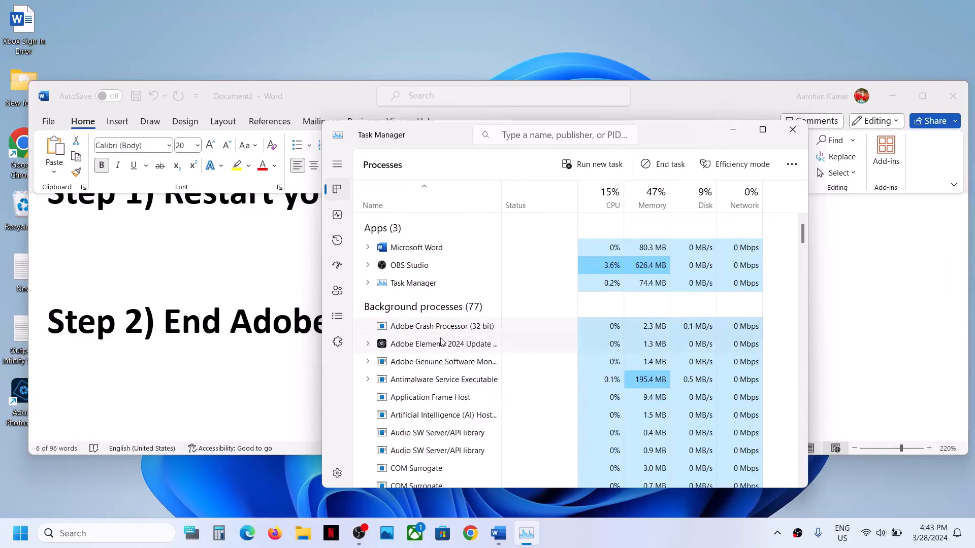
right_click(419, 347)
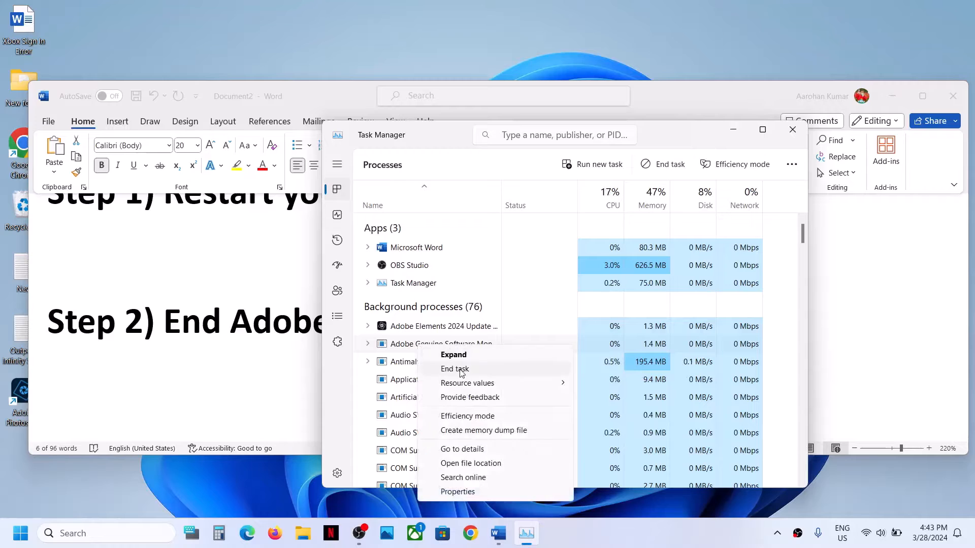
left_click(460, 370)
right_click(433, 330)
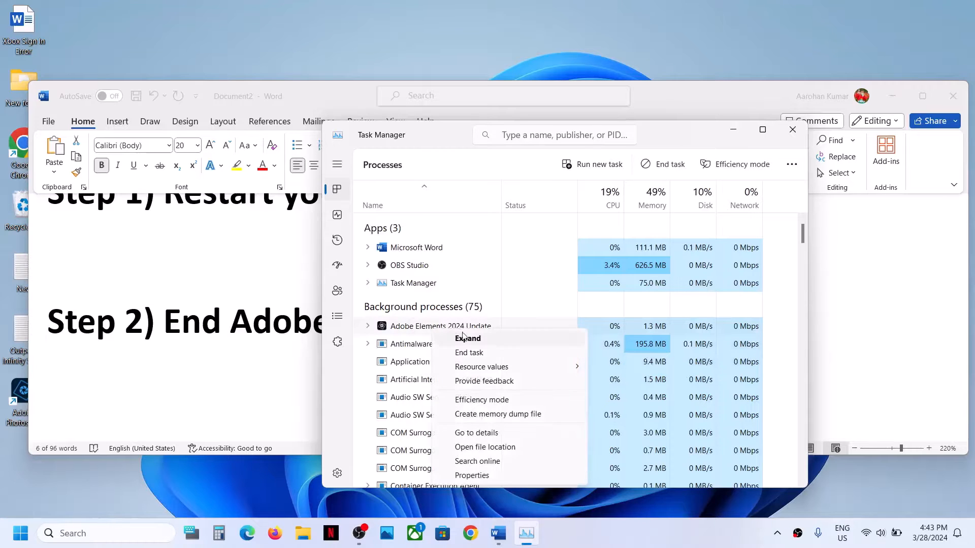
left_click(472, 354)
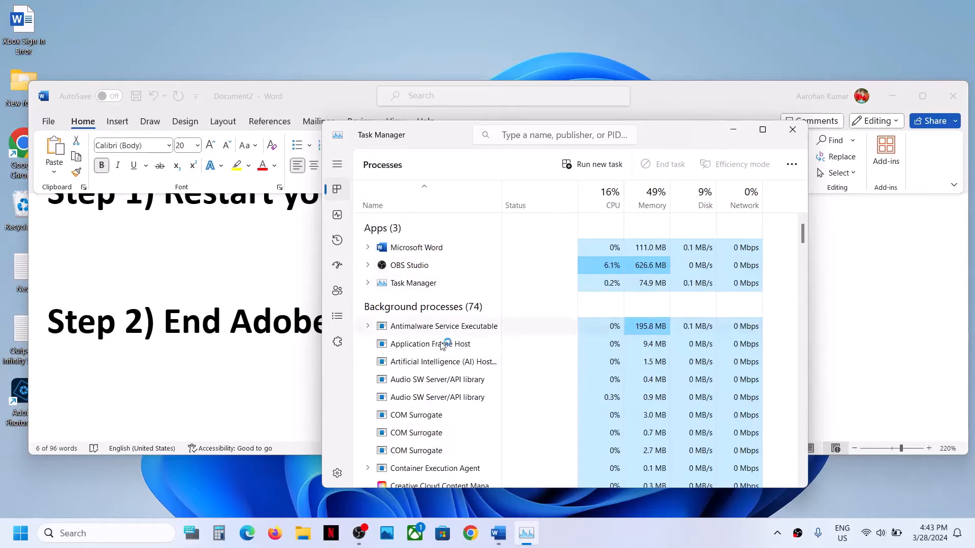
left_click(791, 132)
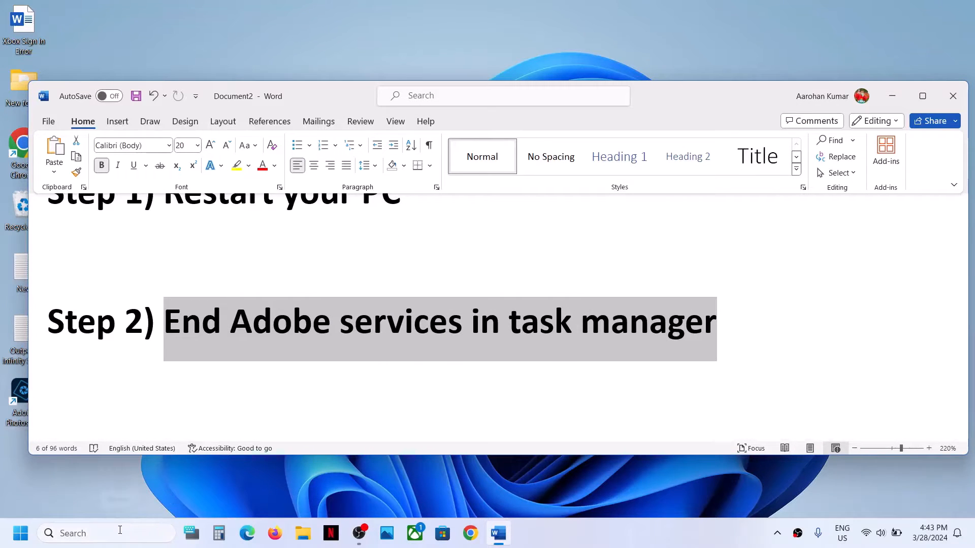
- Highlight "Run Photoshop as an administrator" in Step 3 of the document and undo any accidental text entry
scroll(349, 407, "down", 2)
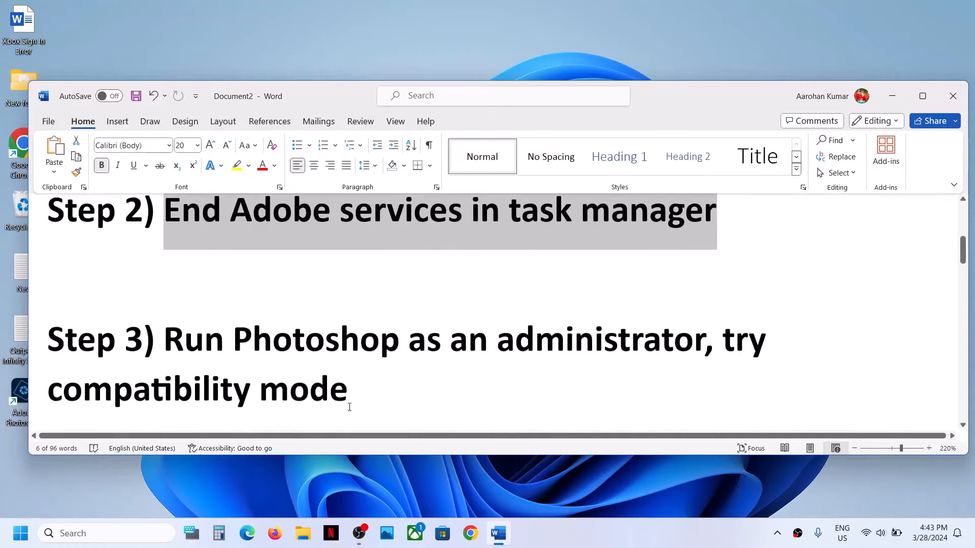
left_click_drag(169, 310, 705, 311)
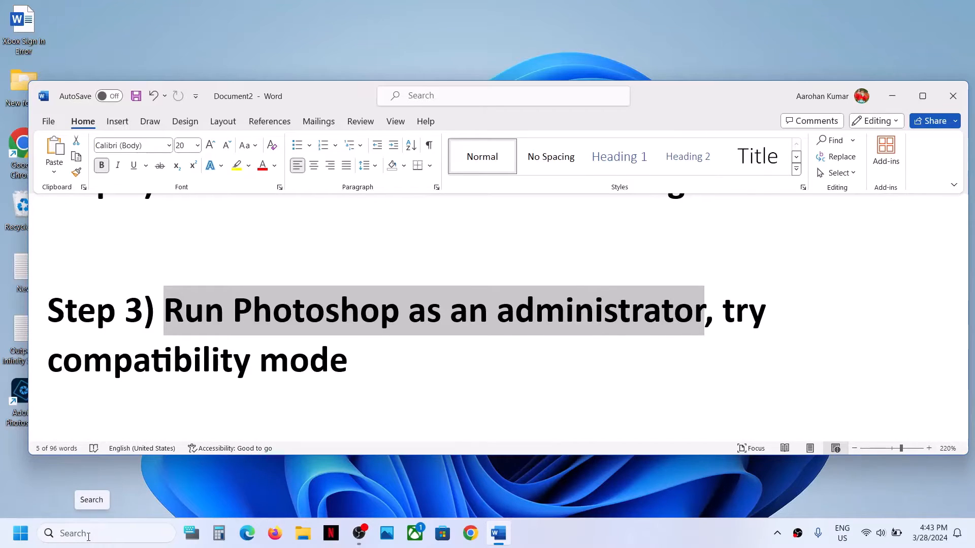
type("Adobe Photoshop 2024")
key("ctrl+z")
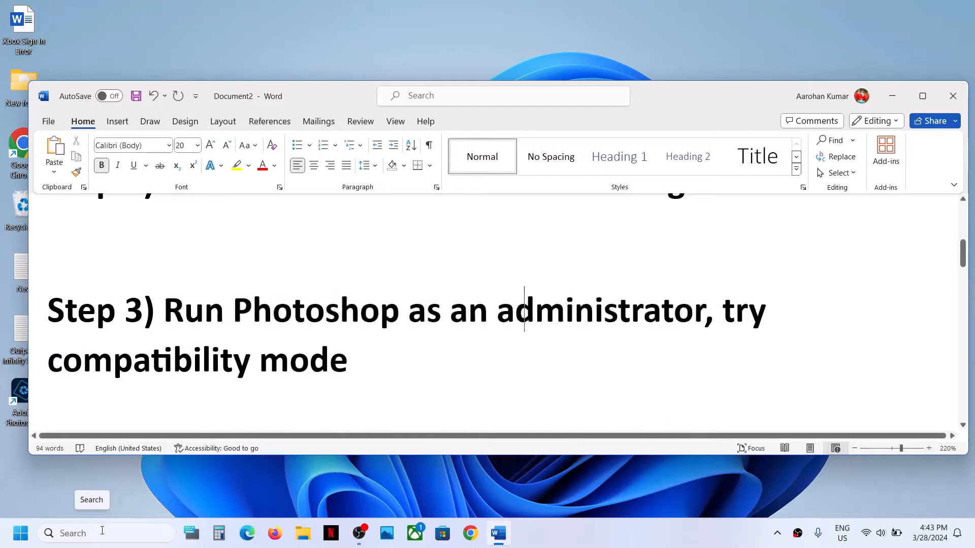
- Search Windows for "Adobe Photoshop 2024" and open the file location of the app's shortcut
left_click(99, 533)
type("Adobe Photoshop 2024")
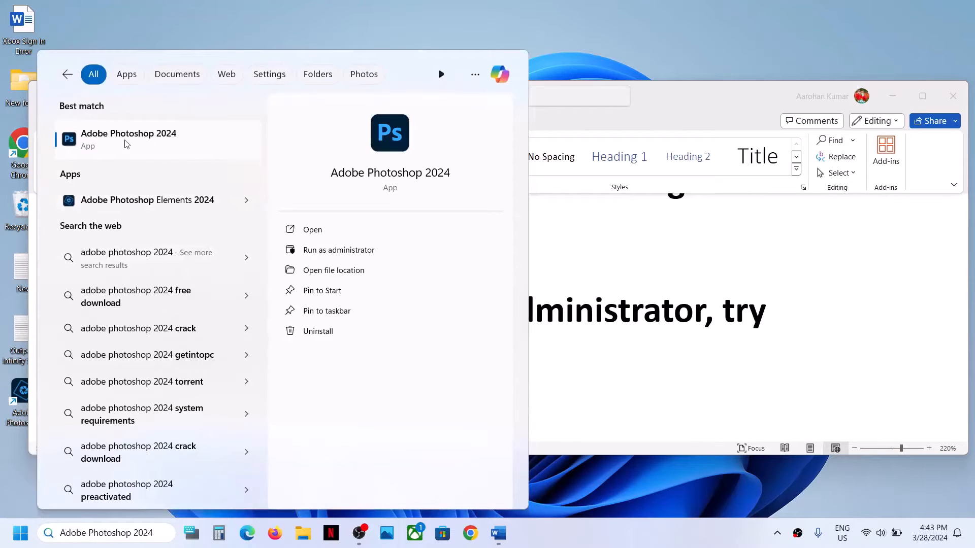
right_click(126, 144)
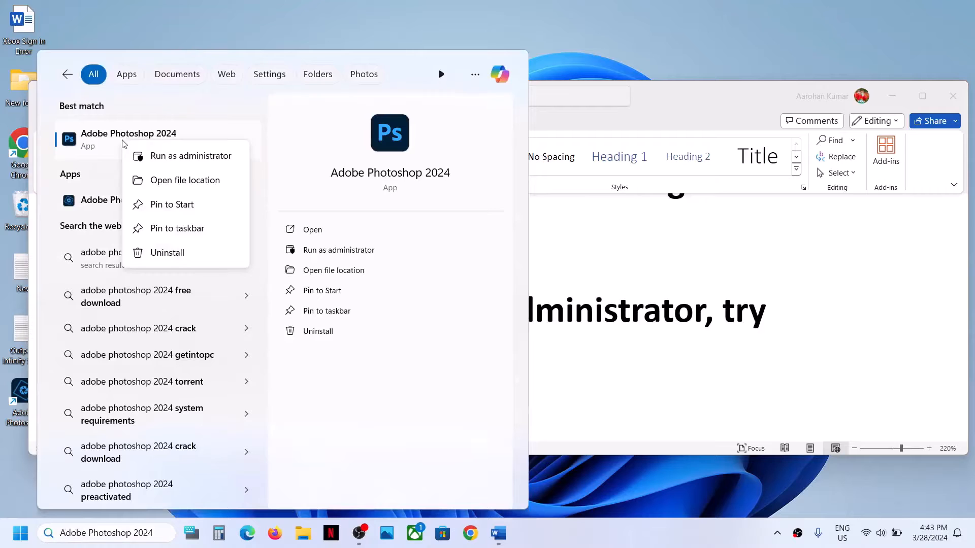
left_click(182, 185)
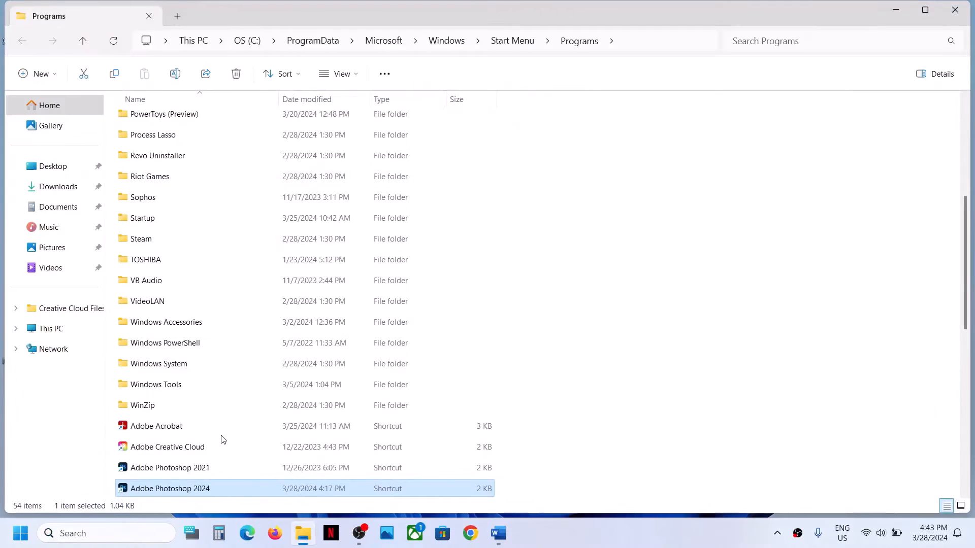
- Open the installation folder that the Adobe Photoshop 2024 shortcut in the Programs folder points to
scroll(223, 439, "down", 3)
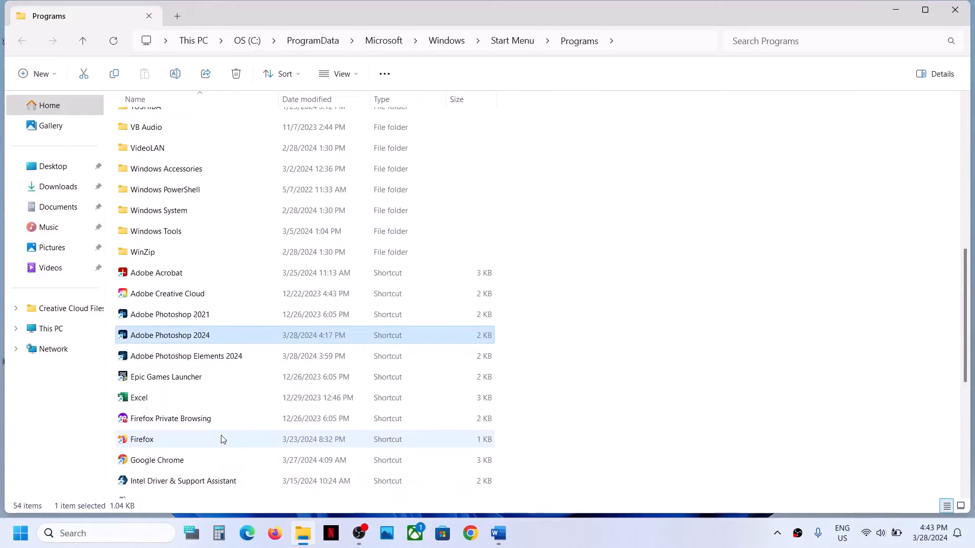
right_click(158, 339)
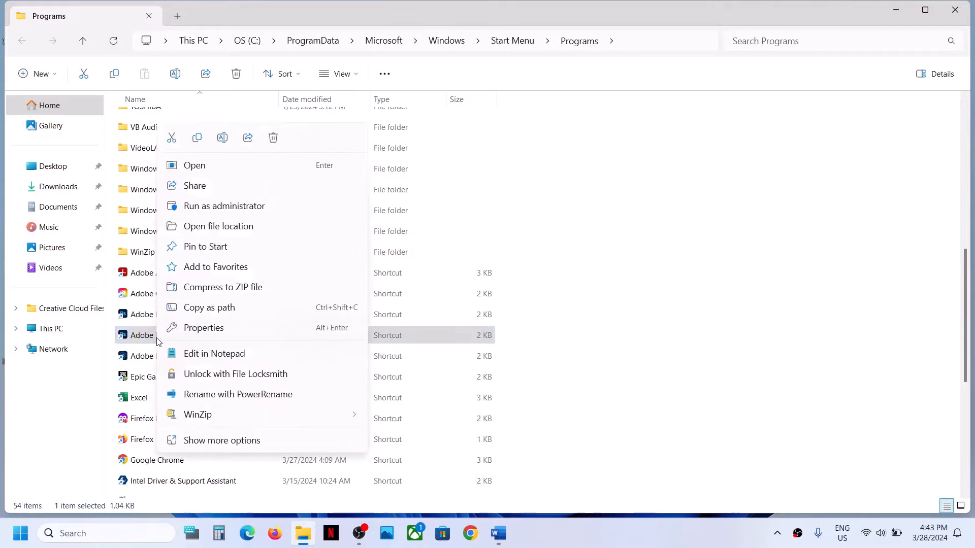
left_click(246, 226)
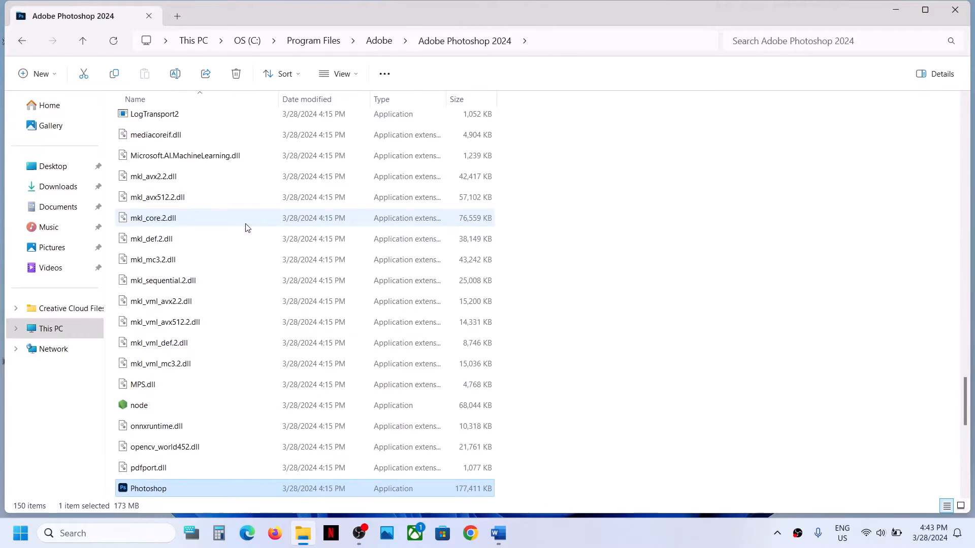
- Set the Photoshop application's compatibility properties to run this program as an administrator, and apply the change
scroll(245, 228, "down", 3)
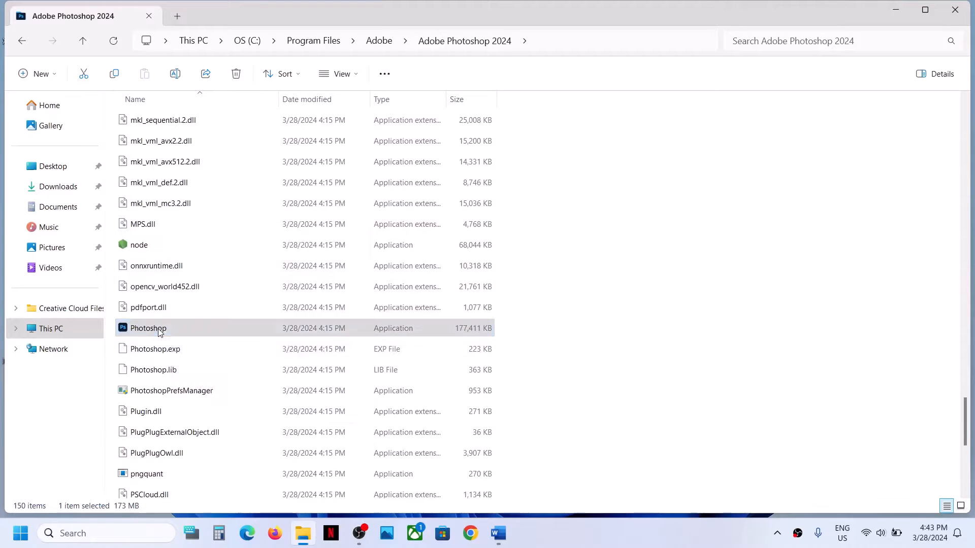
right_click(160, 332)
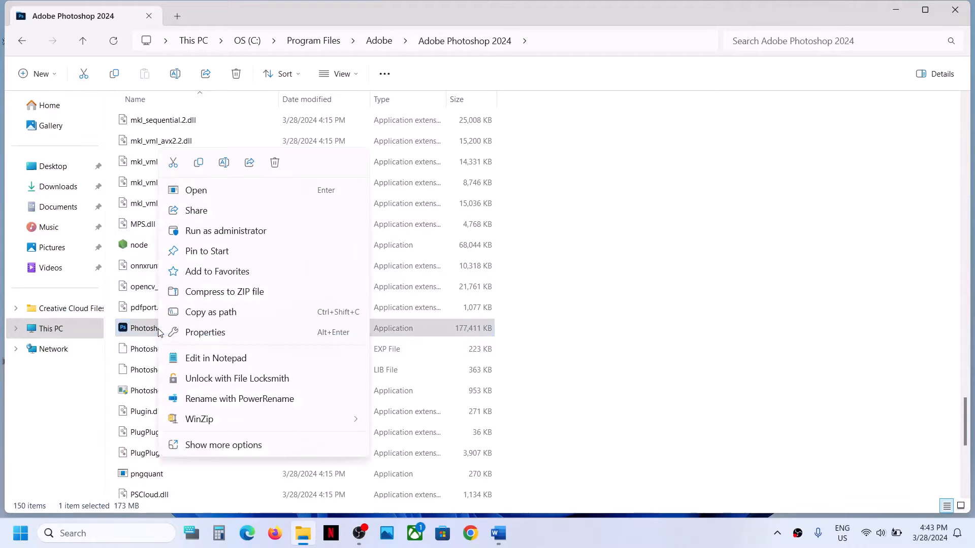
left_click(222, 337)
left_click_drag(336, 166, 411, 78)
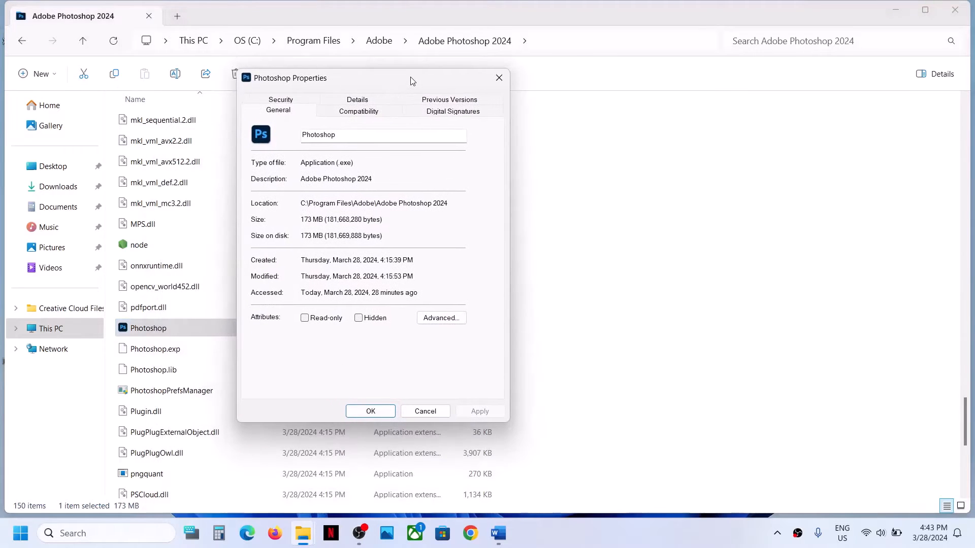
left_click(359, 114)
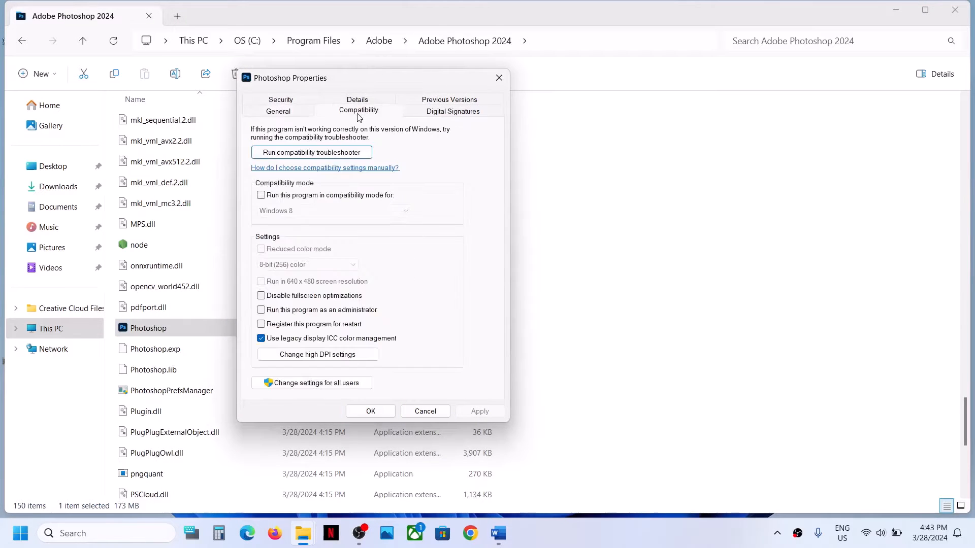
left_click(261, 311)
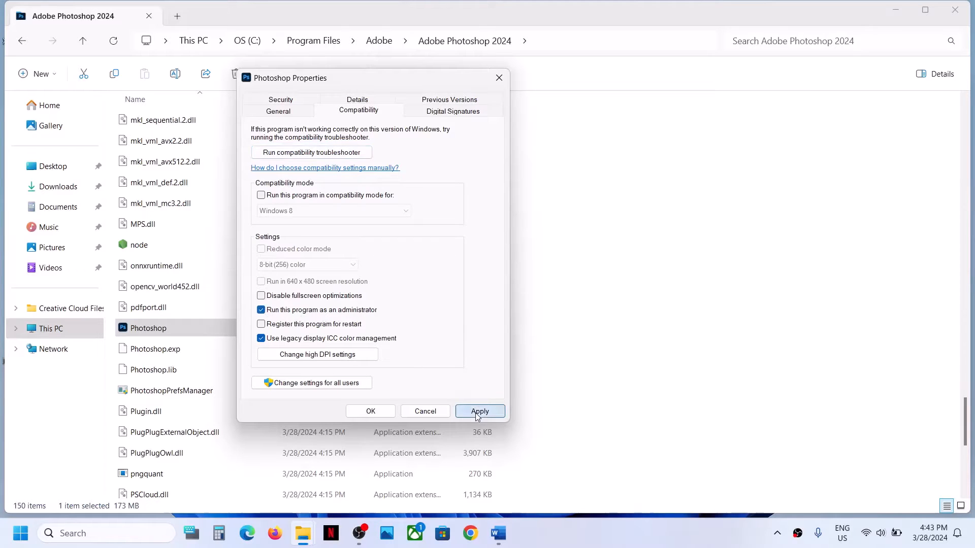
left_click(372, 412)
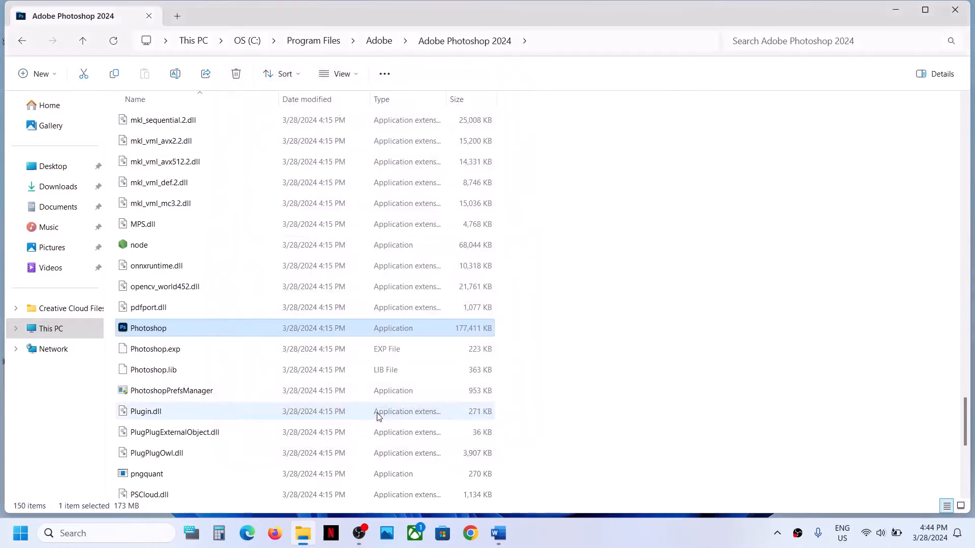
- Set the Photoshop application's properties to run in compatibility mode for Windows 8, and apply the change
right_click(170, 330)
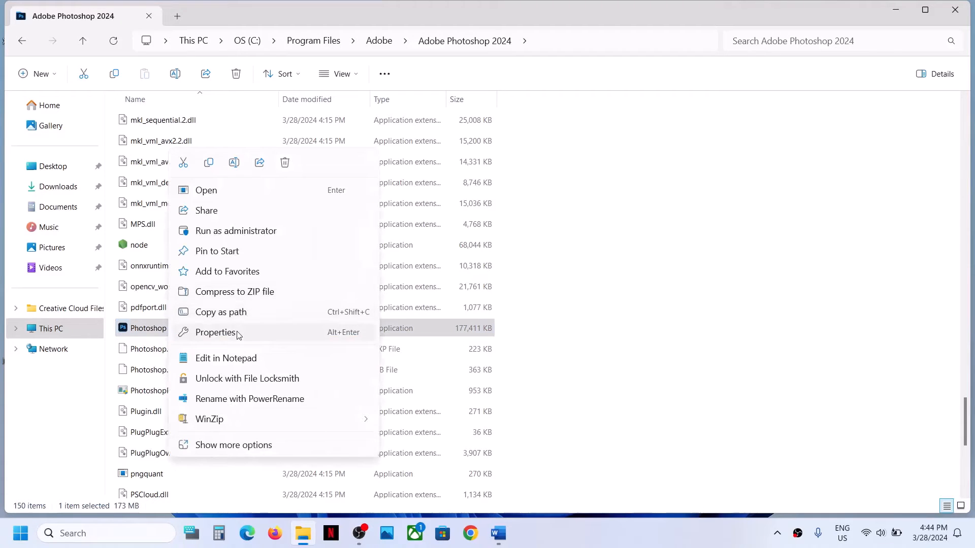
left_click(238, 333)
left_click(295, 199)
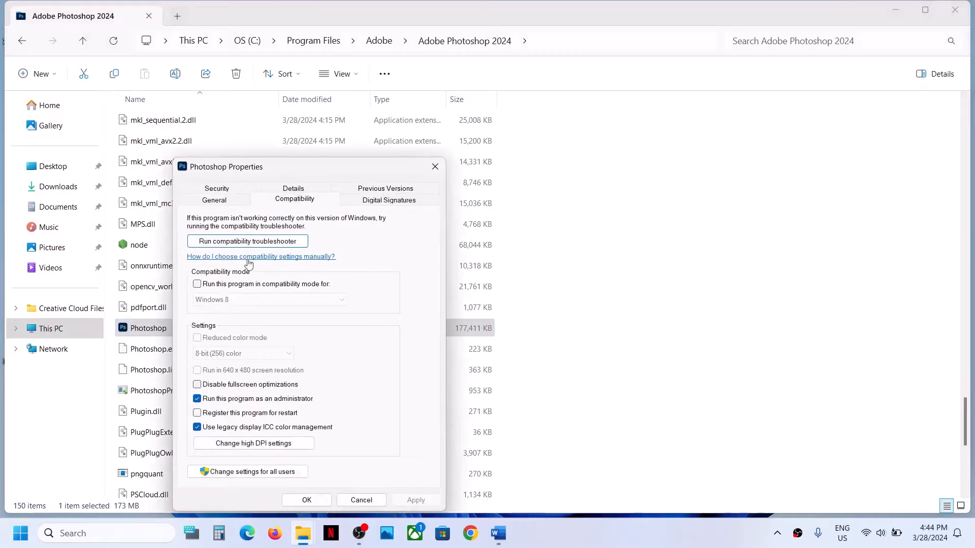
left_click(197, 285)
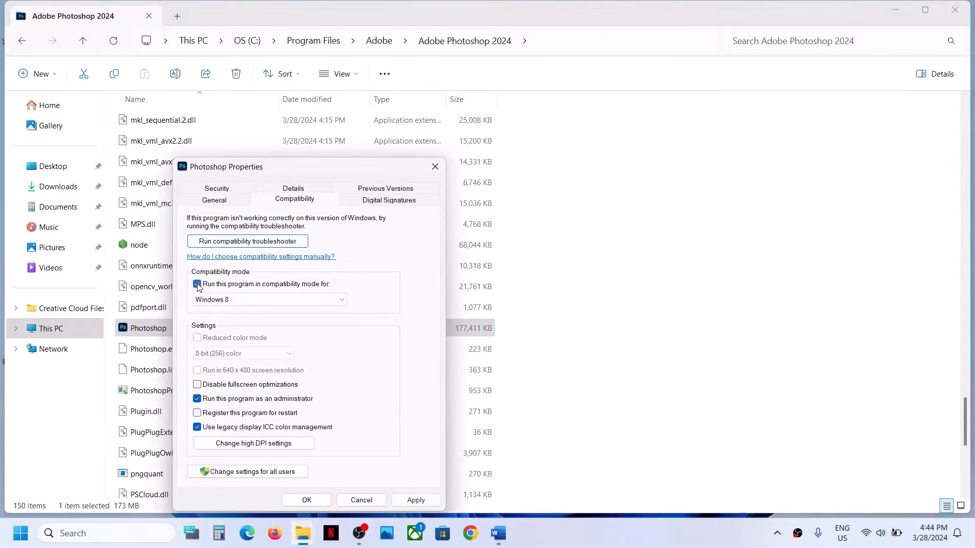
left_click(243, 304)
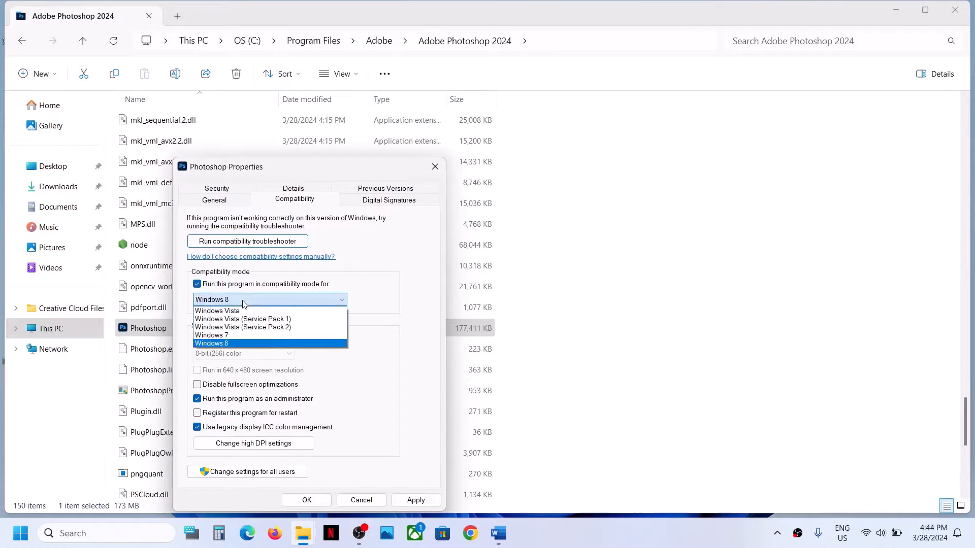
left_click(228, 341)
left_click(413, 499)
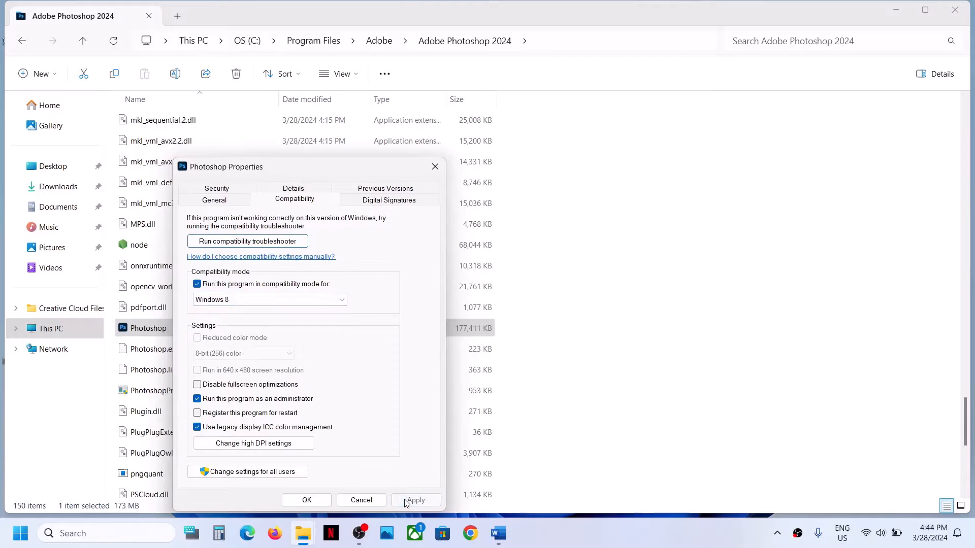
left_click(307, 501)
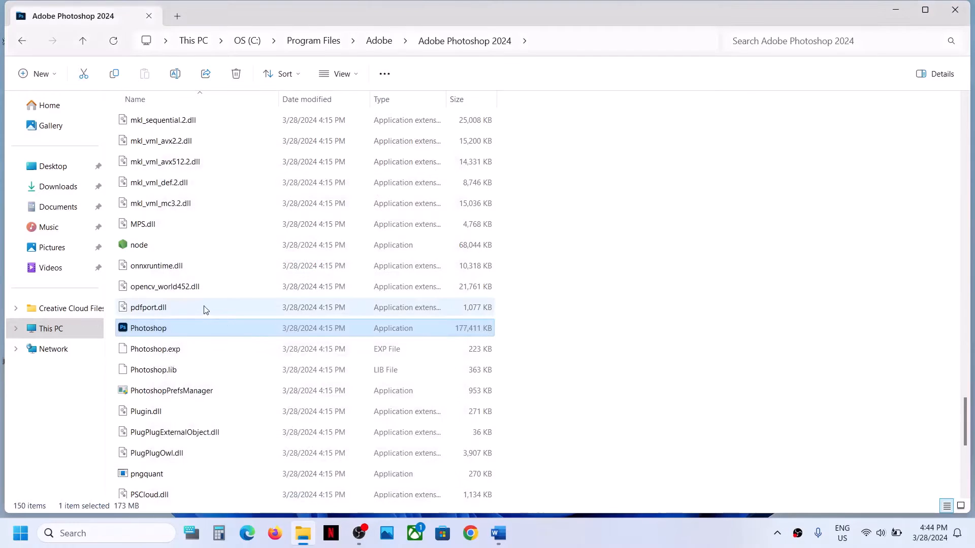
- Change the Photoshop application's compatibility mode to Windows 7 and apply the change
right_click(172, 333)
left_click(221, 331)
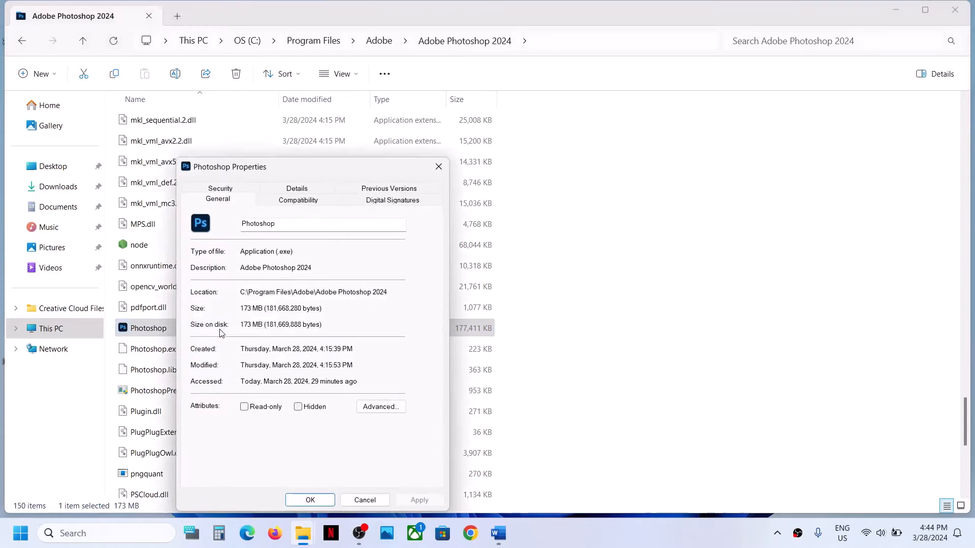
left_click(286, 204)
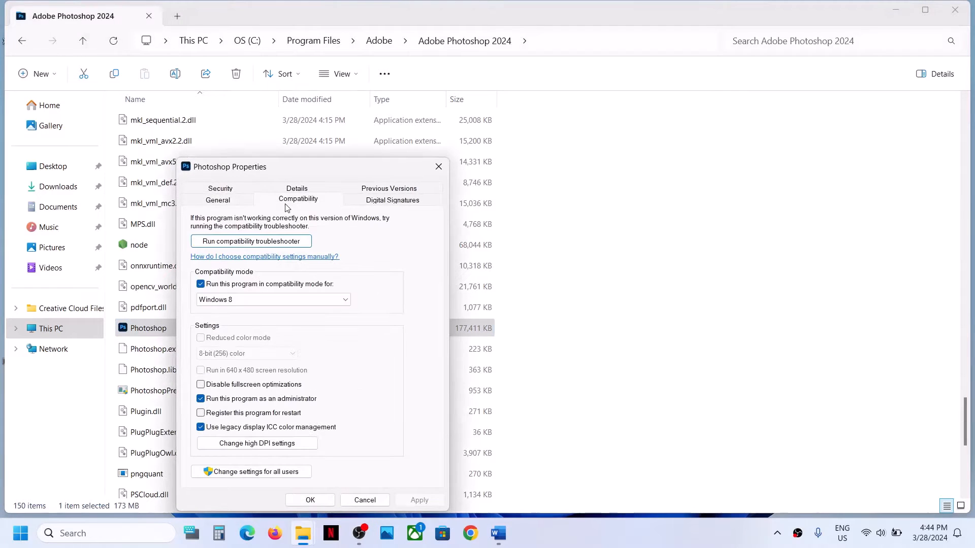
left_click(228, 298)
left_click(229, 337)
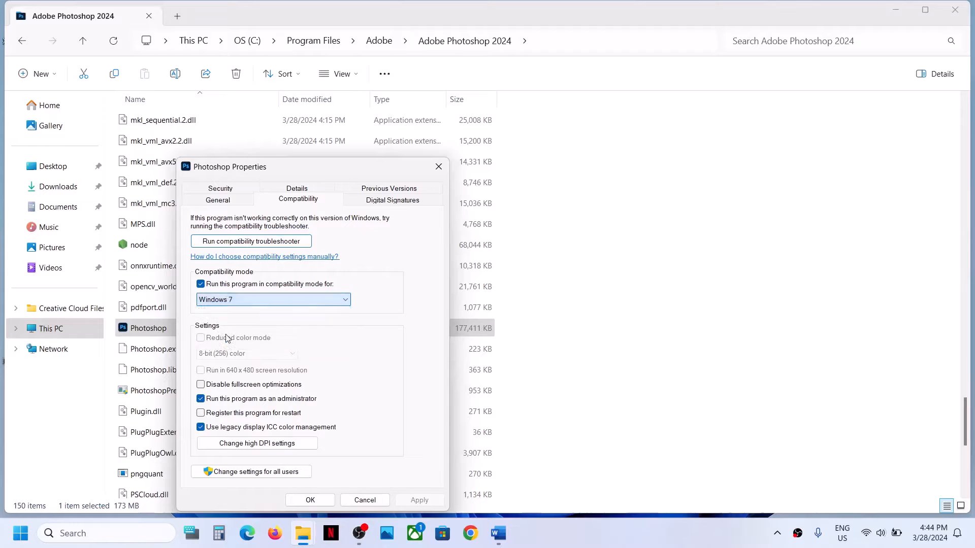
left_click(420, 501)
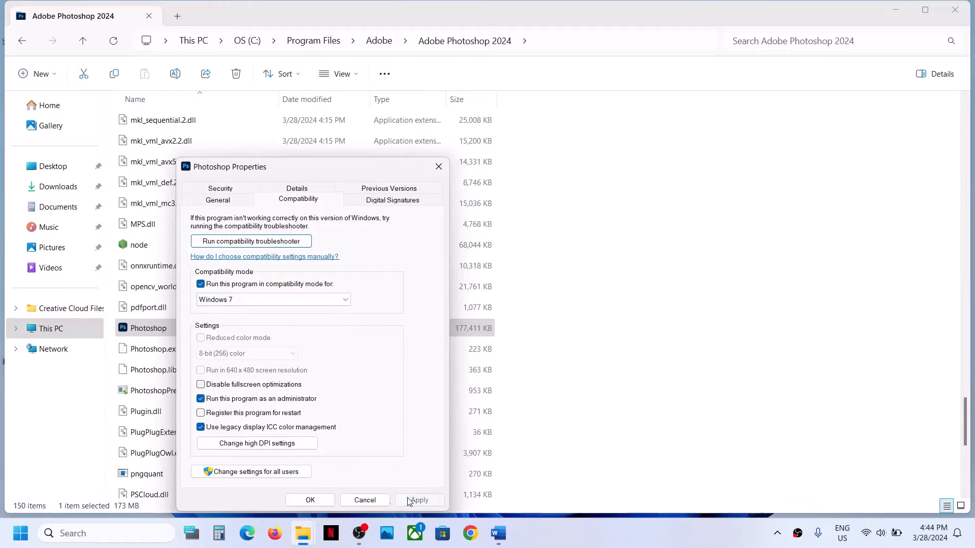
left_click(311, 500)
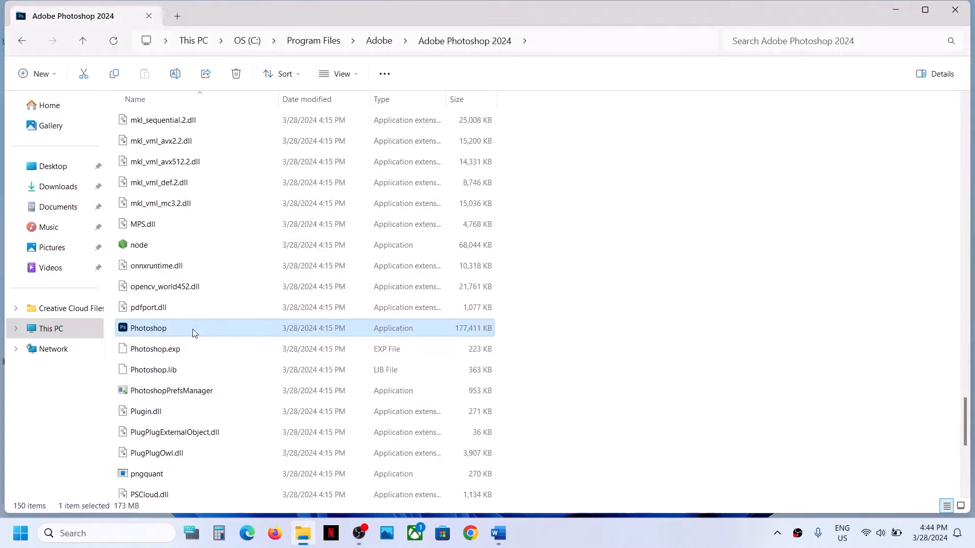
- Disable both compatibility mode and running as an administrator in the Photoshop application's properties, and apply the changes
right_click(192, 331)
left_click(300, 345)
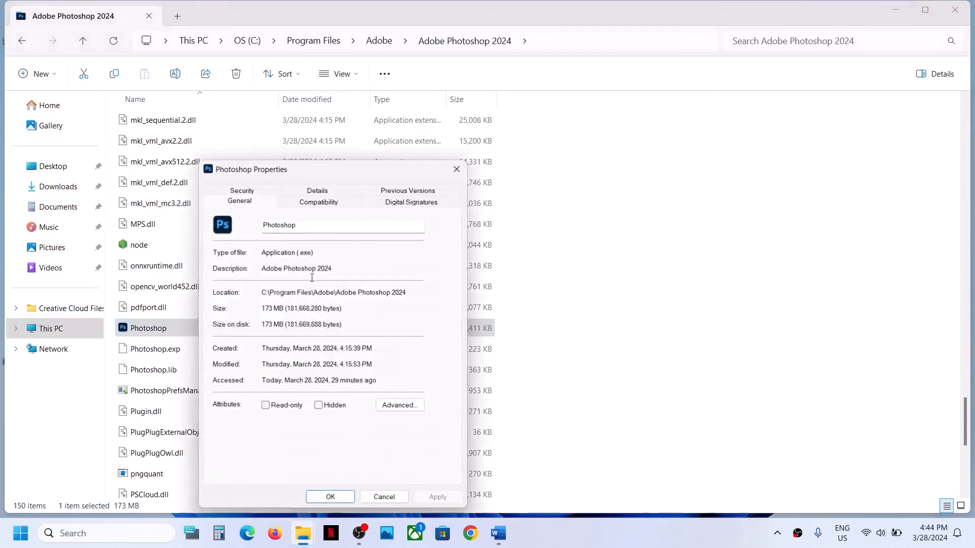
left_click(303, 206)
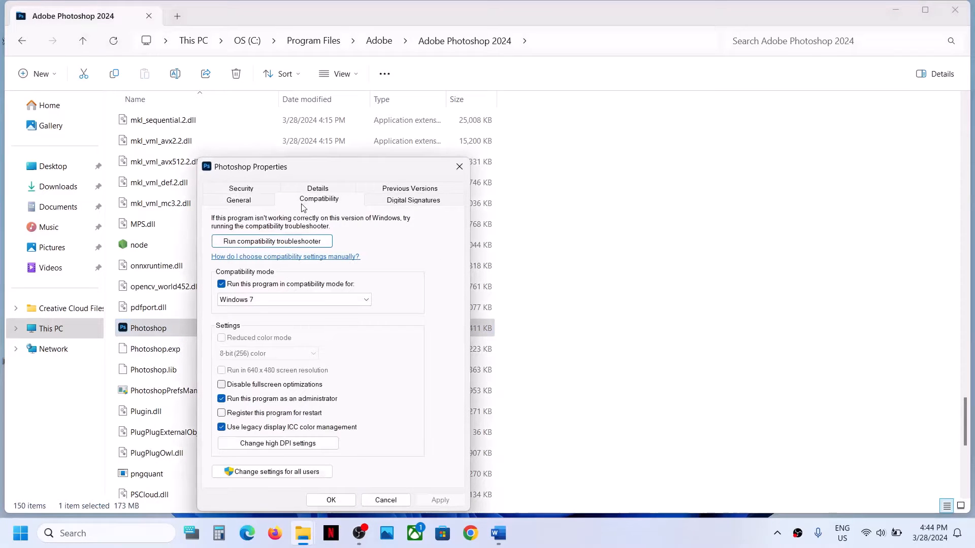
left_click(222, 285)
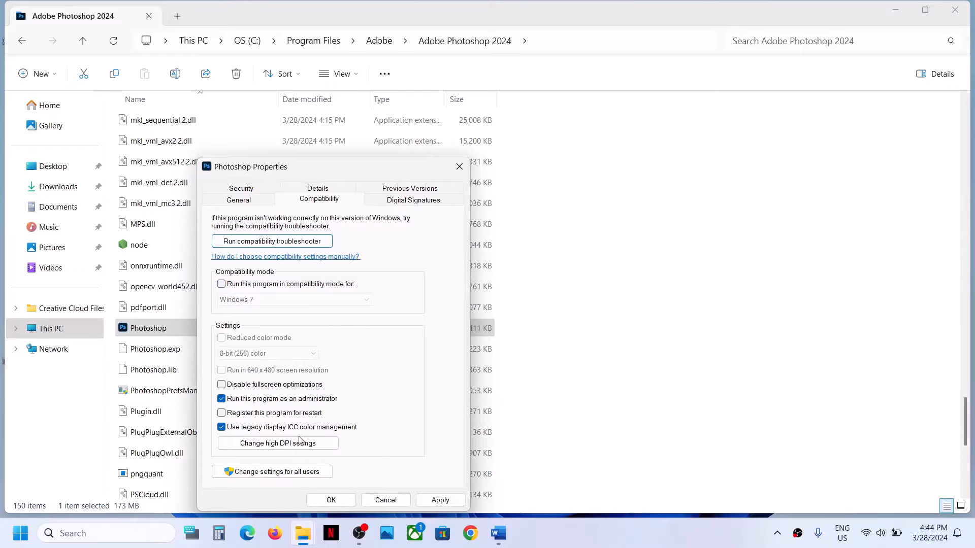
left_click(221, 399)
left_click(439, 500)
left_click(330, 500)
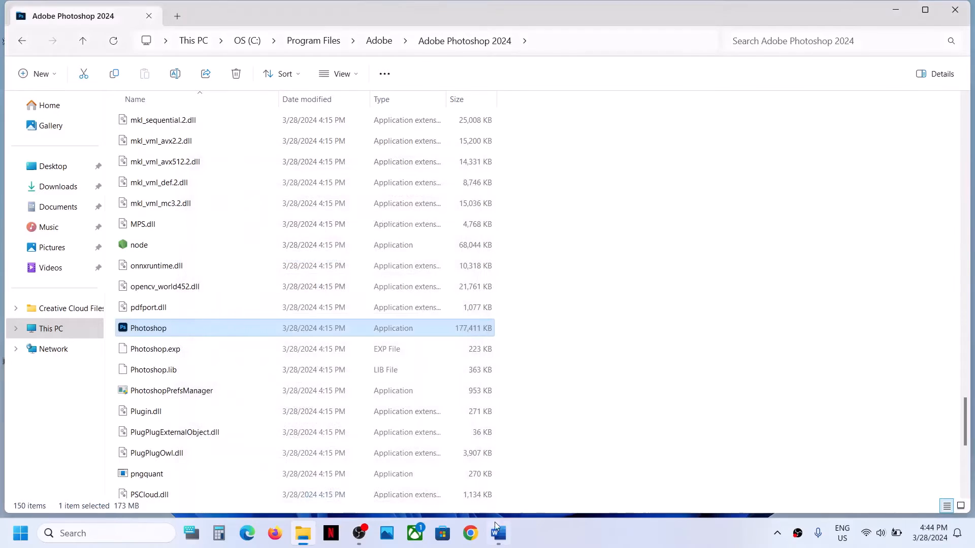
- Switch to the Word document and highlight "Windows security" in Step 4 about allowing Photoshop through the antivirus program
left_click(498, 533)
scroll(392, 326, "down", 5)
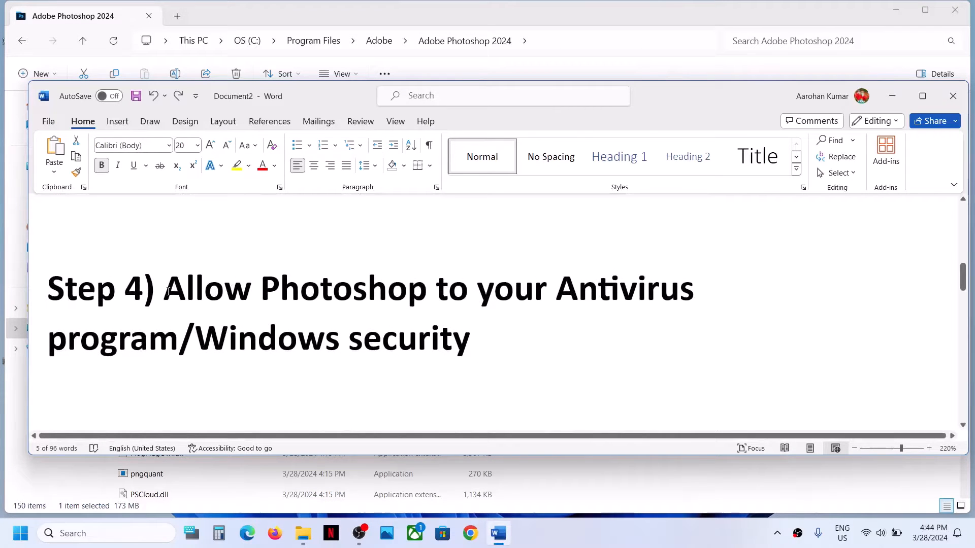
left_click_drag(168, 292, 167, 318)
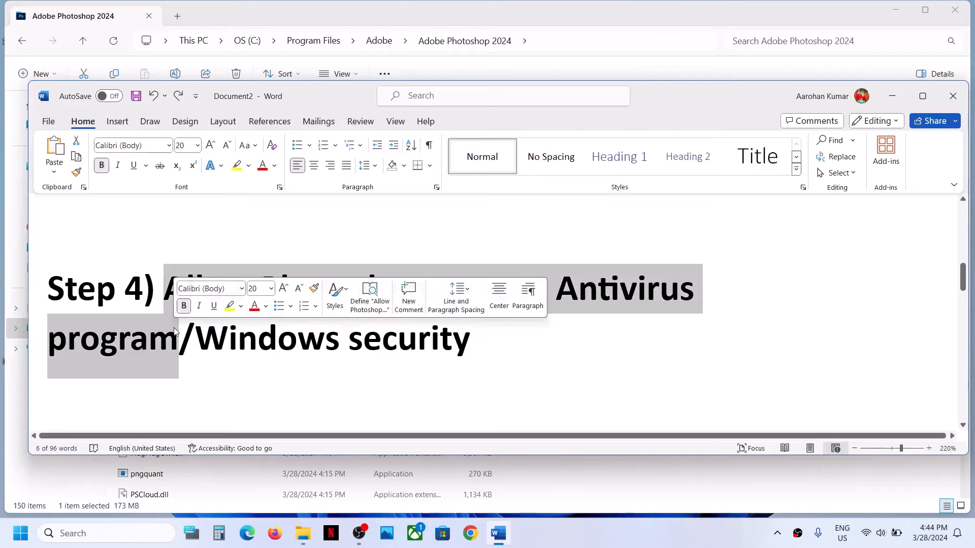
left_click(196, 338)
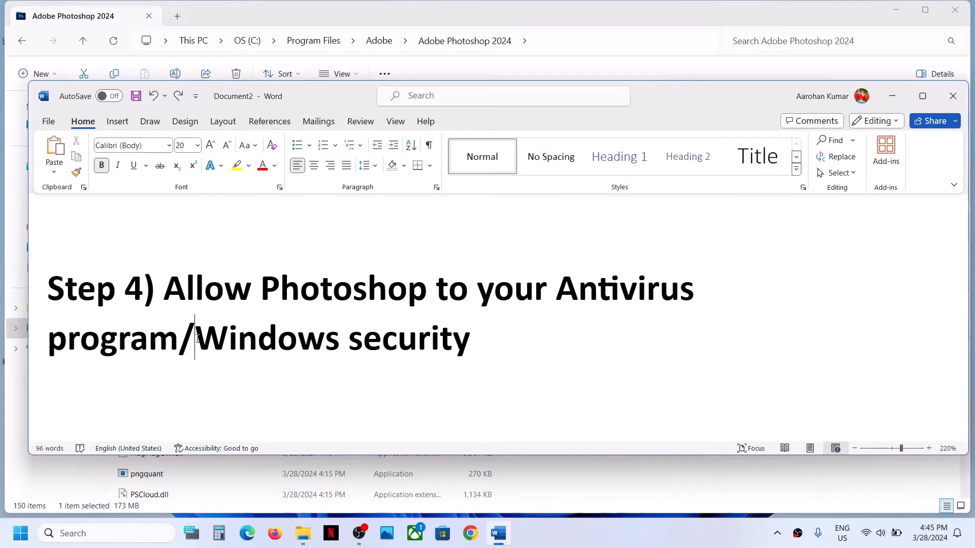
left_click_drag(198, 339, 449, 369)
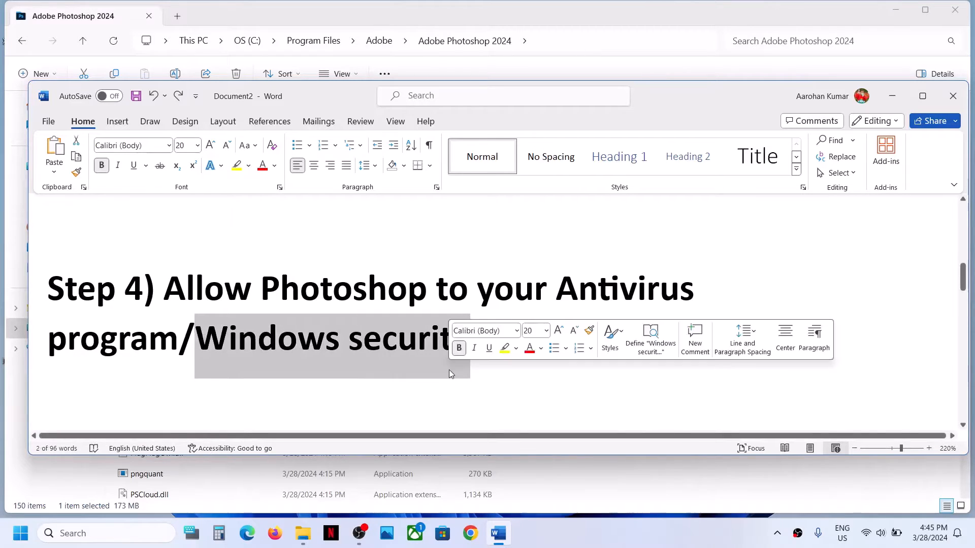
- Open Windows Settings and go through Privacy & security to Windows Security's Virus & threat protection page
key("super+i")
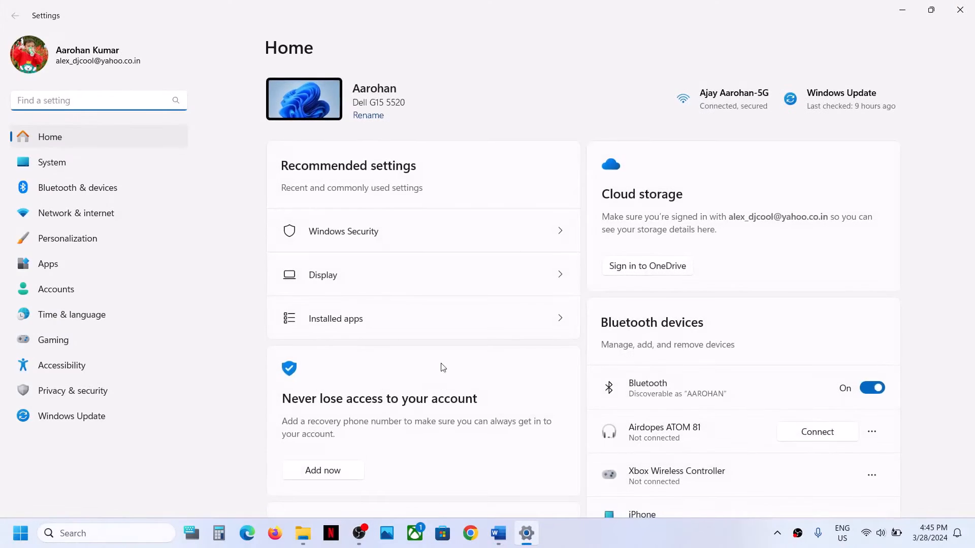
left_click(78, 395)
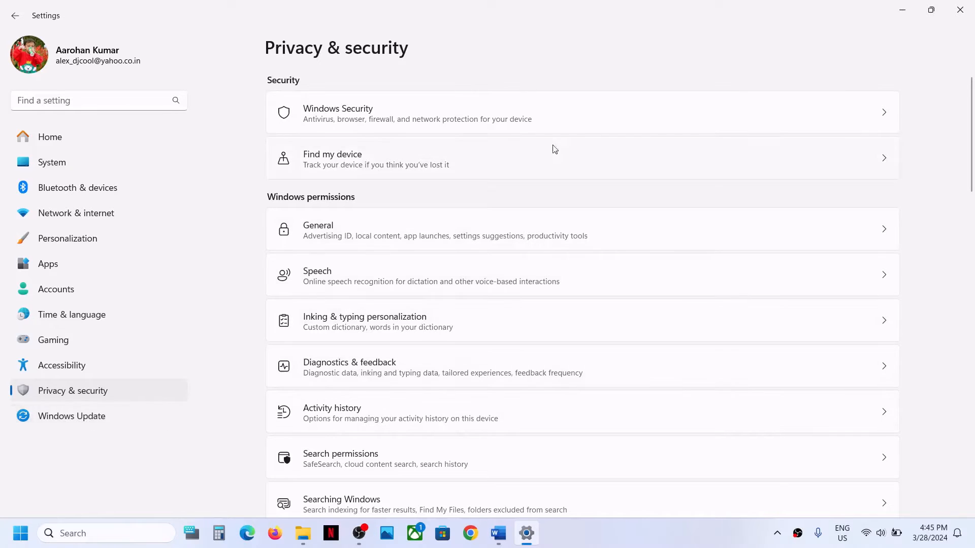
left_click(368, 122)
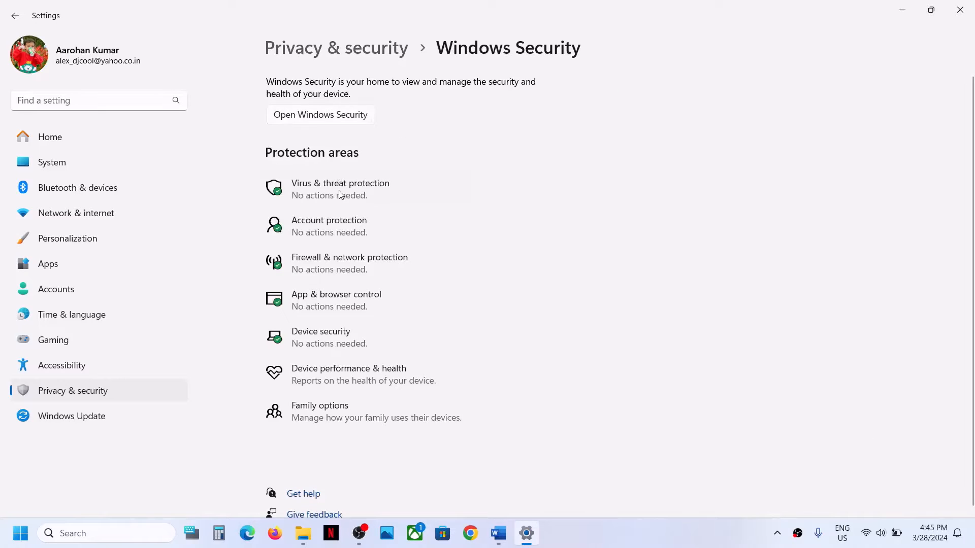
left_click(340, 195)
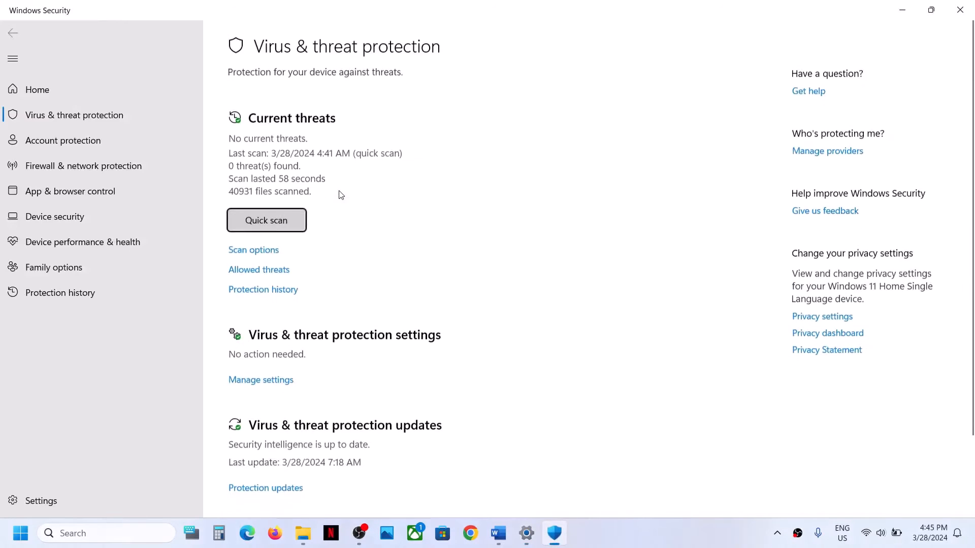
- Open the list of apps allowed through Controlled folder access under Ransomware protection, approving the permission request
scroll(341, 195, "down", 2)
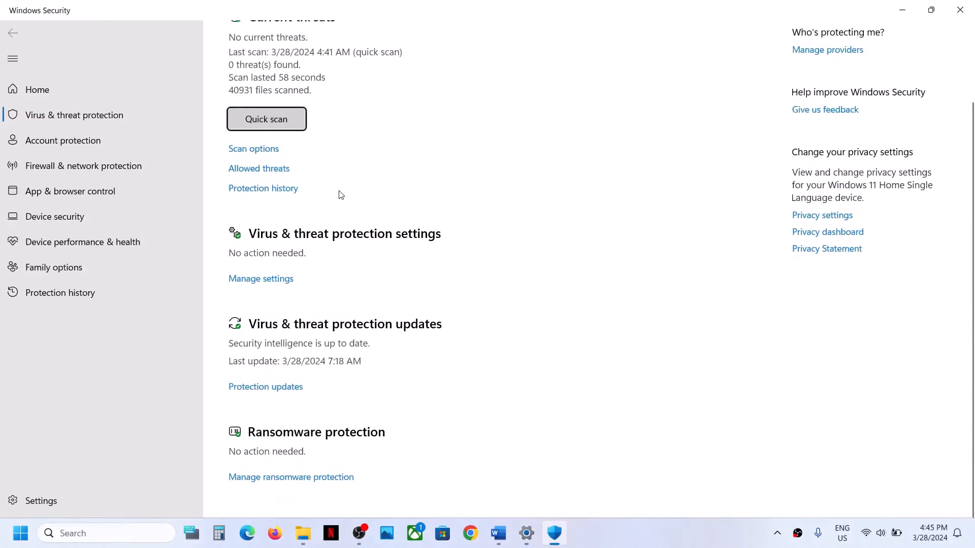
left_click(307, 479)
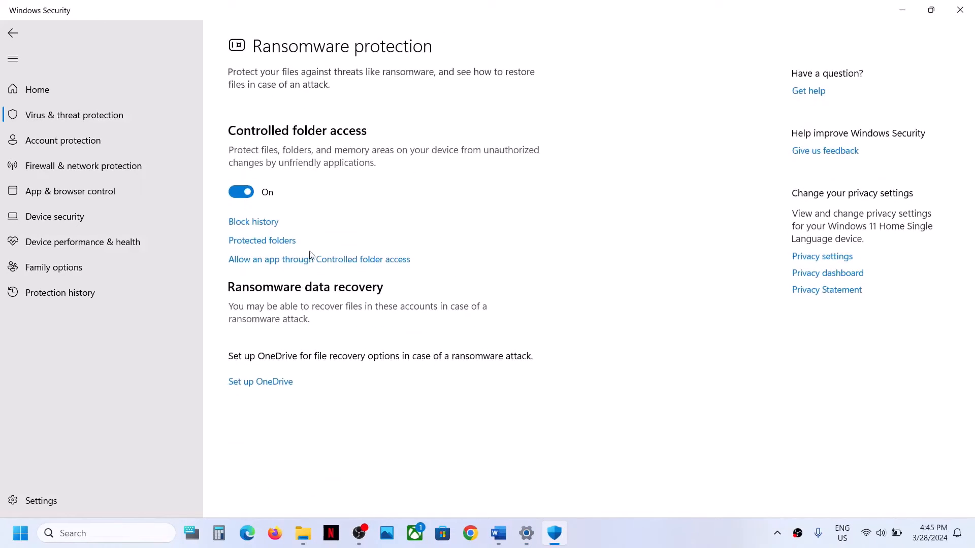
left_click(346, 265)
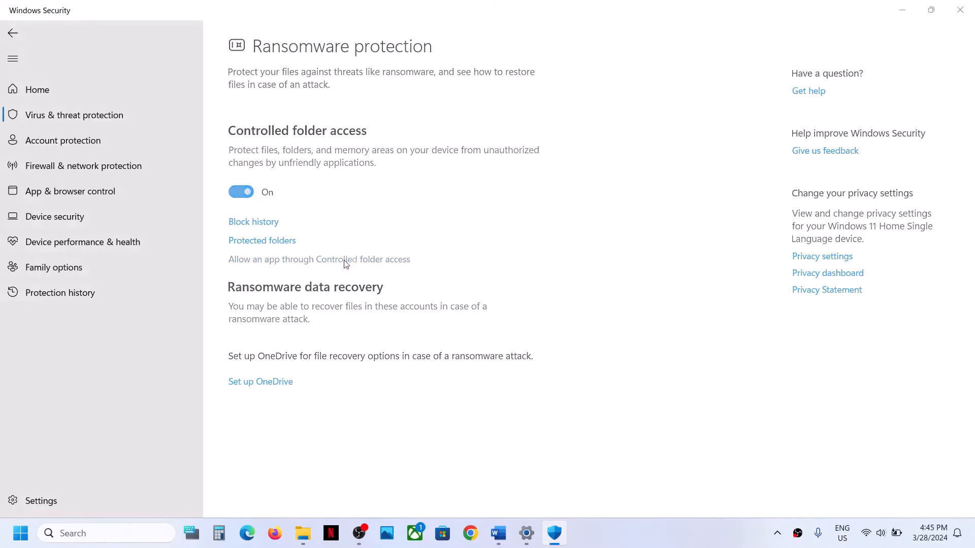
left_click(421, 376)
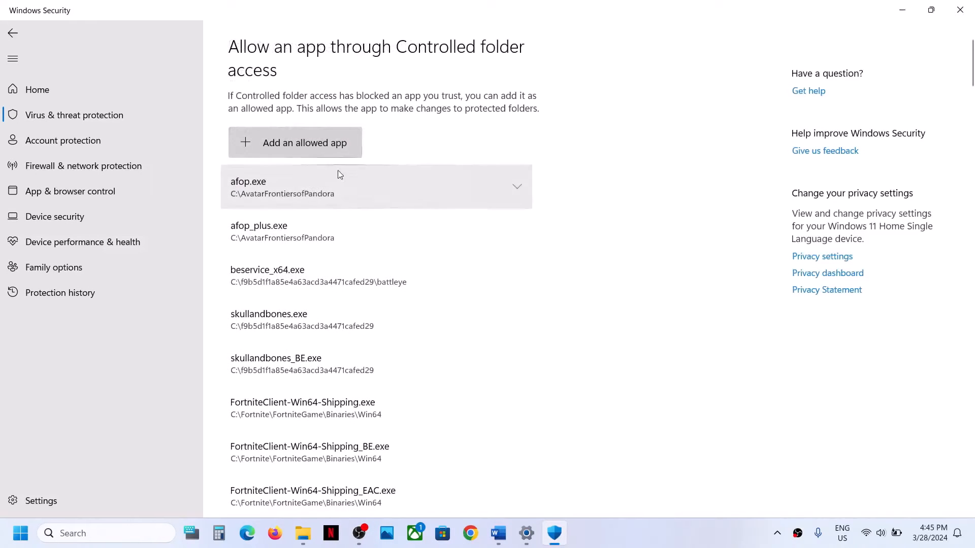
- Start adding an allowed app to Controlled folder access and browse to C:\Program Files\Adobe\Adobe Photoshop 2024
left_click(303, 147)
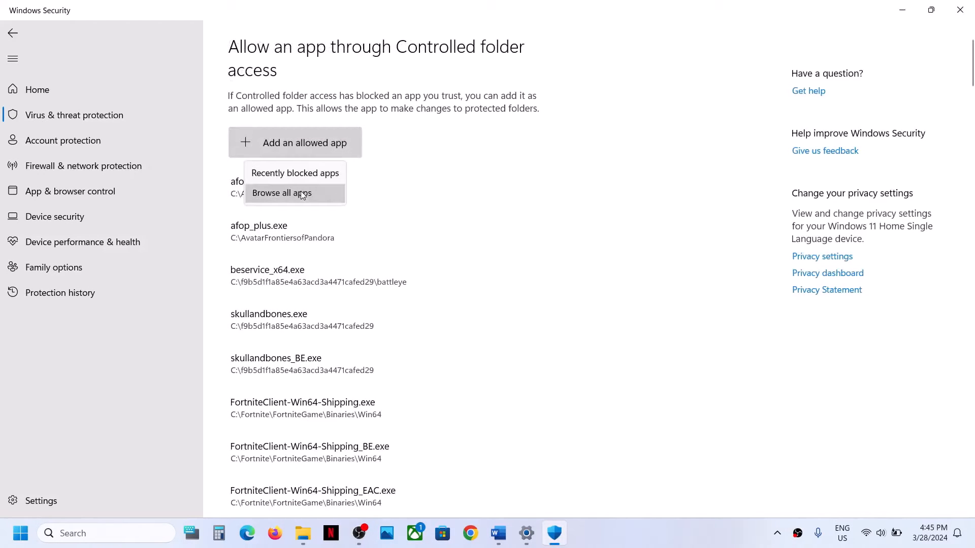
left_click(303, 193)
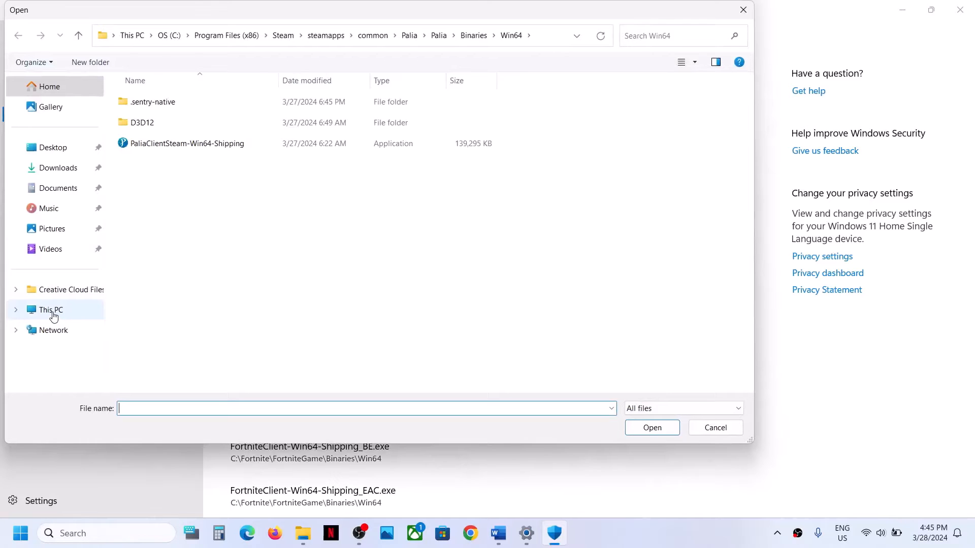
left_click(52, 310)
double_click(196, 99)
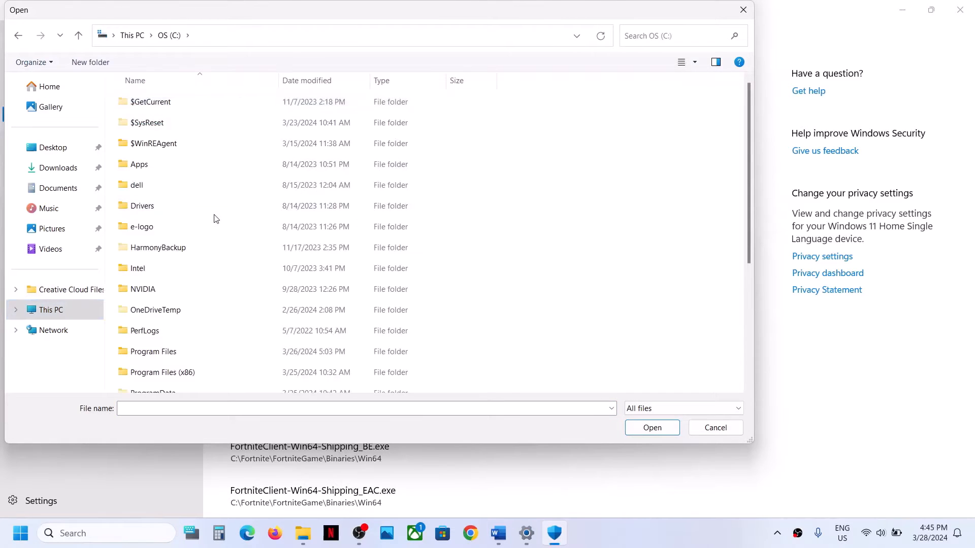
scroll(213, 219, "down", 2)
left_click(159, 240)
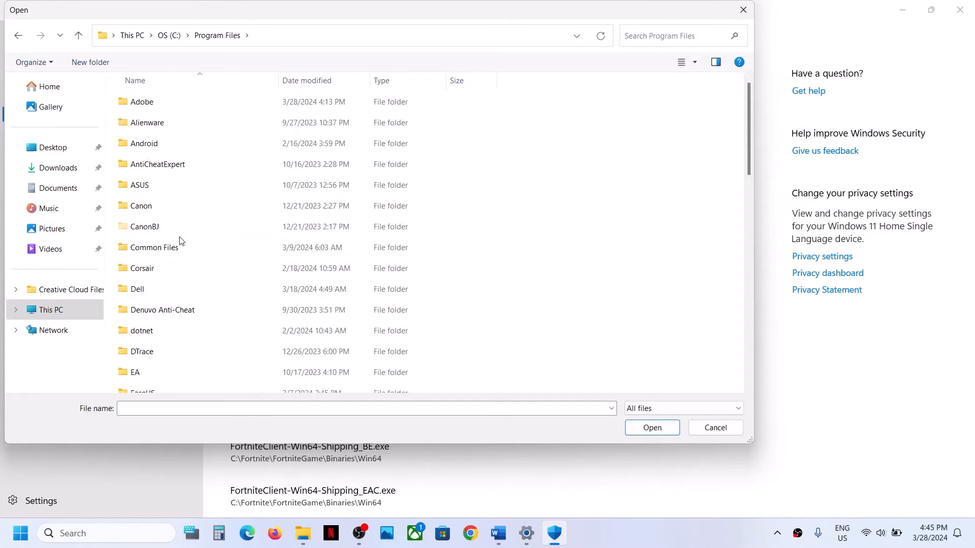
double_click(170, 103)
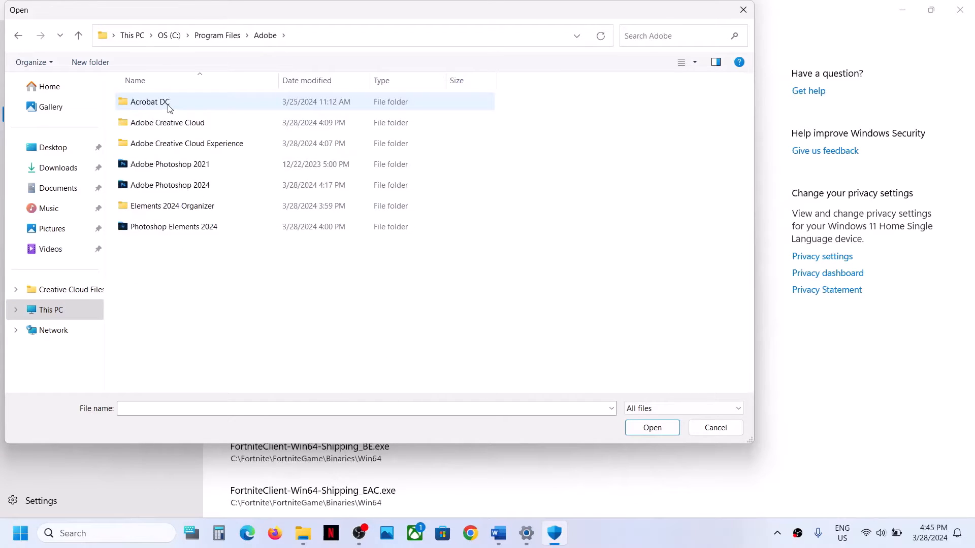
left_click(179, 192)
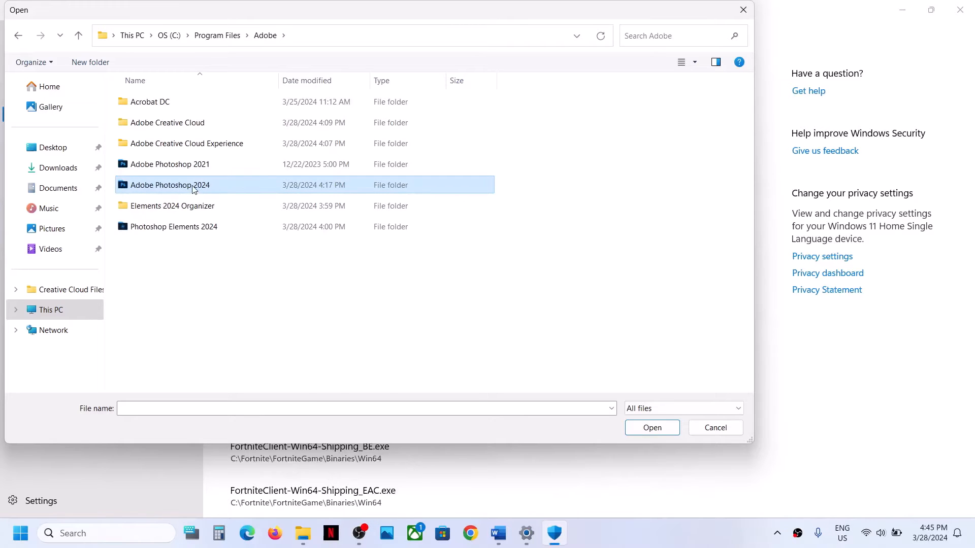
double_click(193, 189)
- Choose the Photoshop application in the Adobe Photoshop 2024 folder as the app allowed through Controlled folder access
scroll(193, 189, "down", 2)
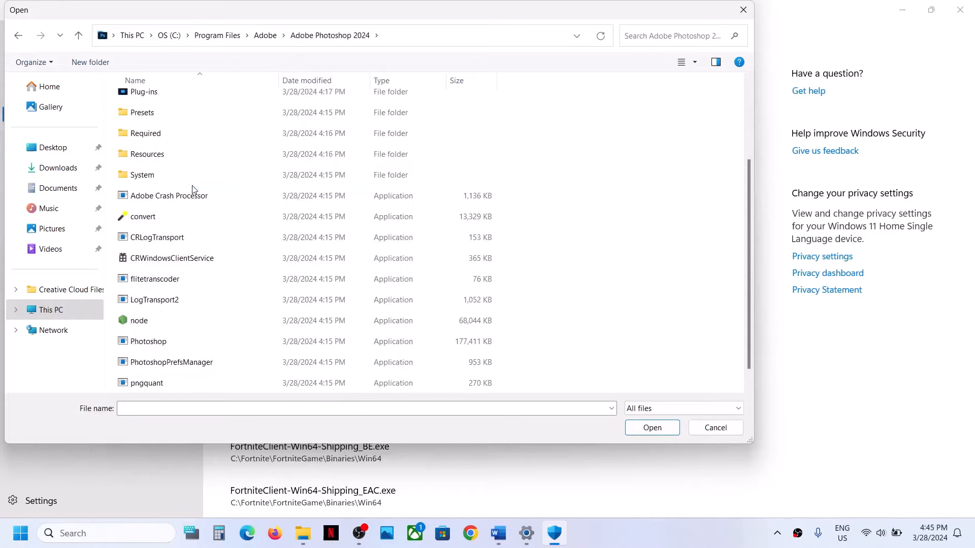
scroll(193, 188, "down", 1)
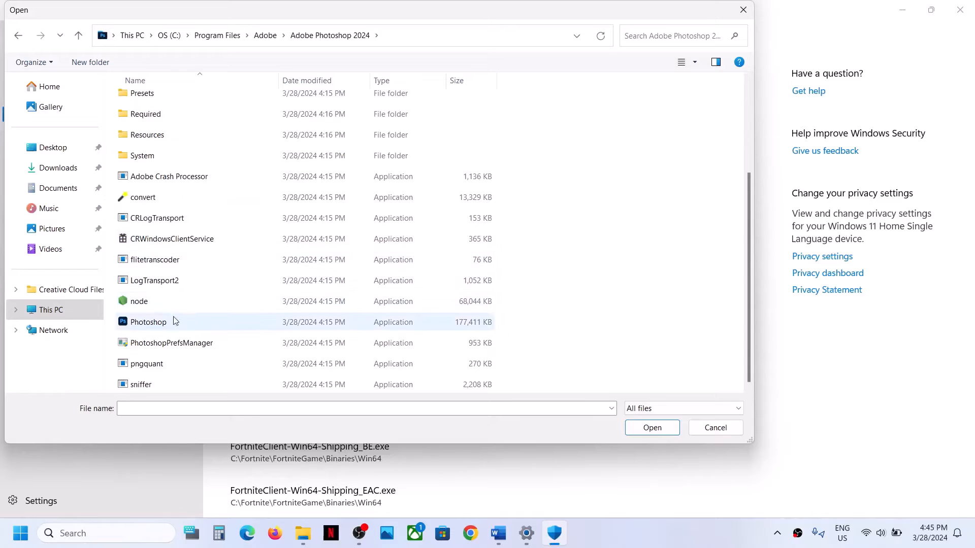
left_click(147, 325)
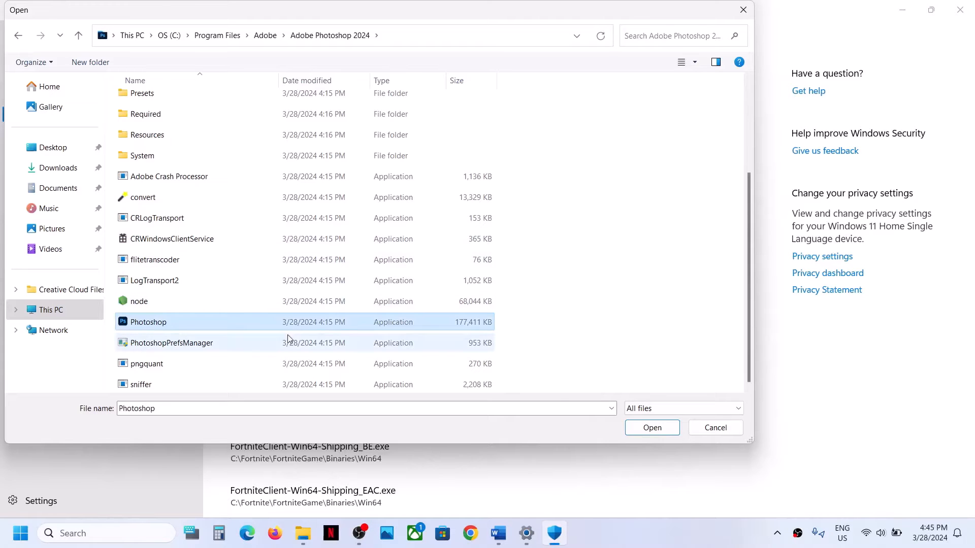
left_click(641, 433)
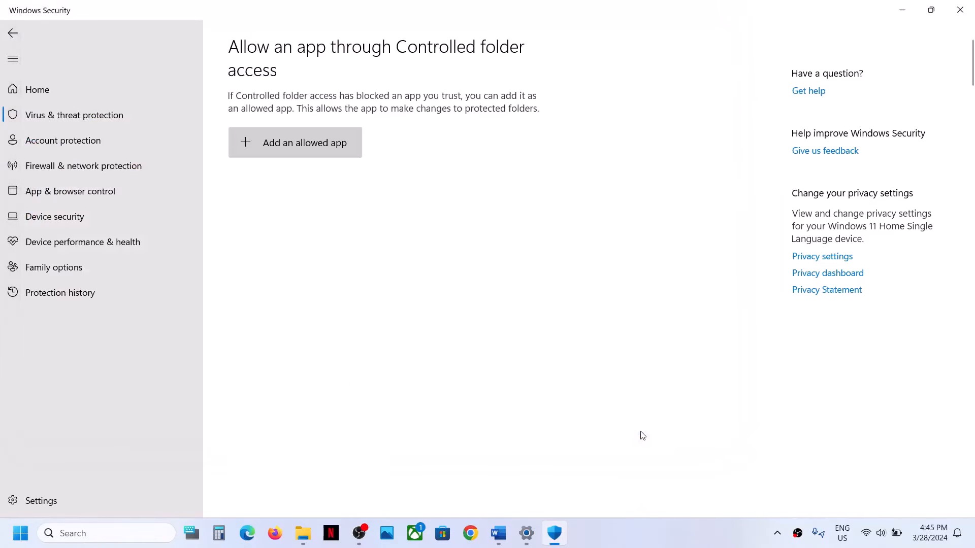
- Open Control Panel and go through System and Security to Windows Defender Firewall's list of allowed apps
left_click(110, 533)
type("control")
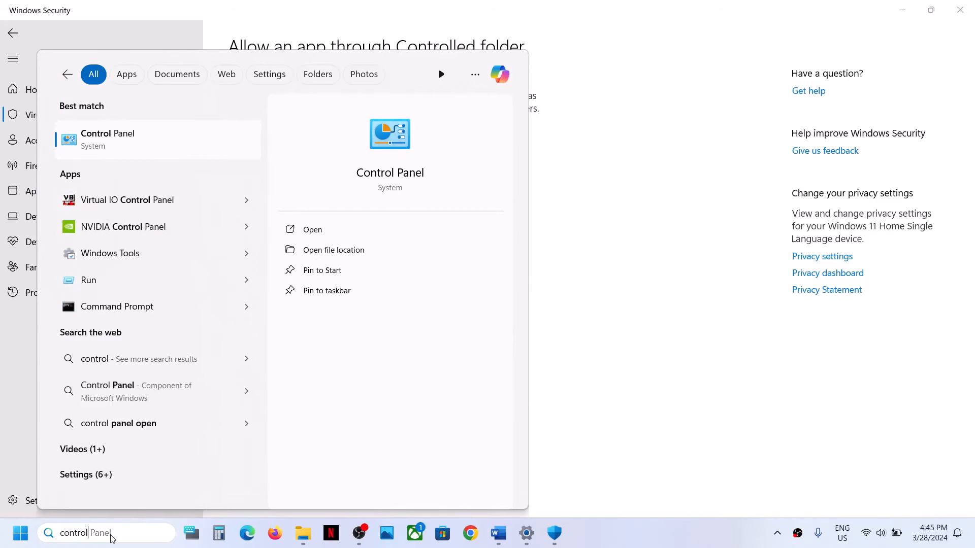
key("Return")
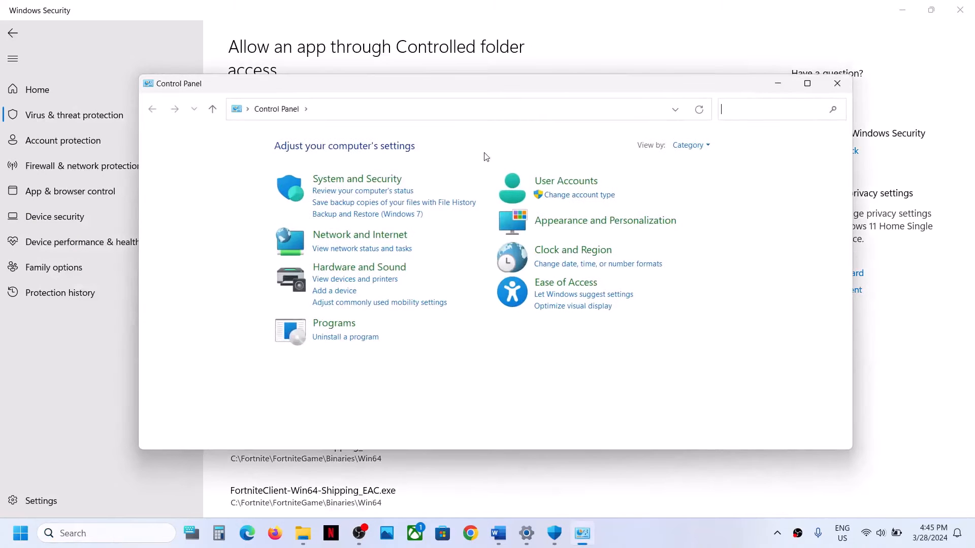
left_click(378, 179)
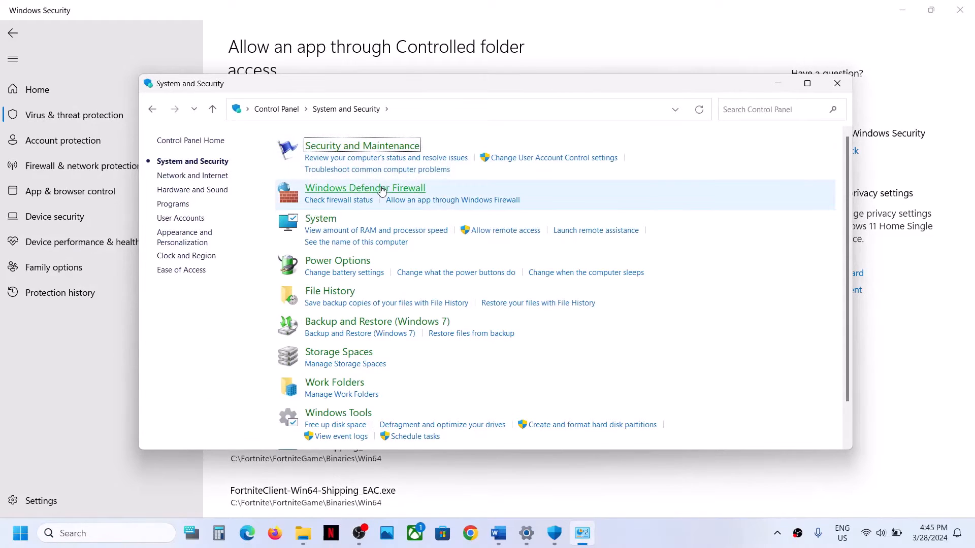
left_click(382, 189)
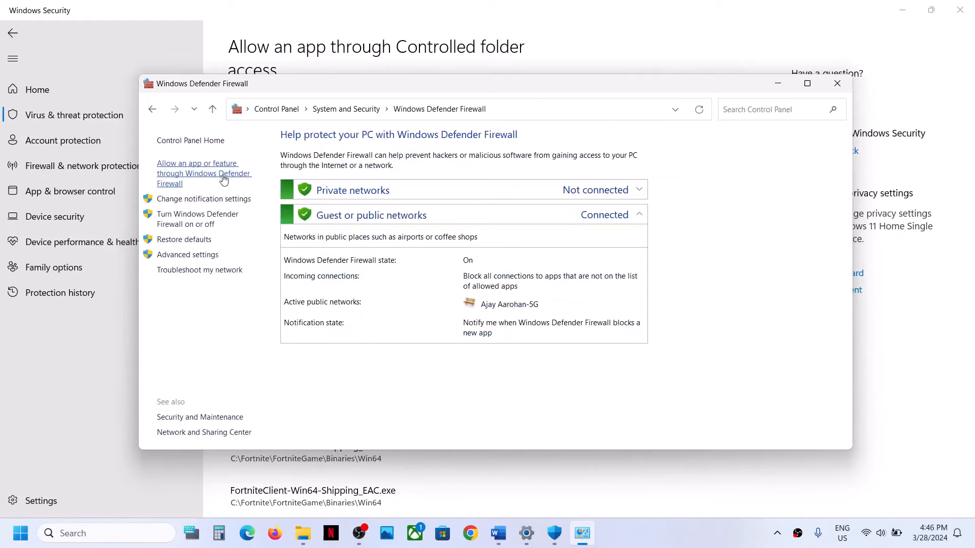
left_click(206, 180)
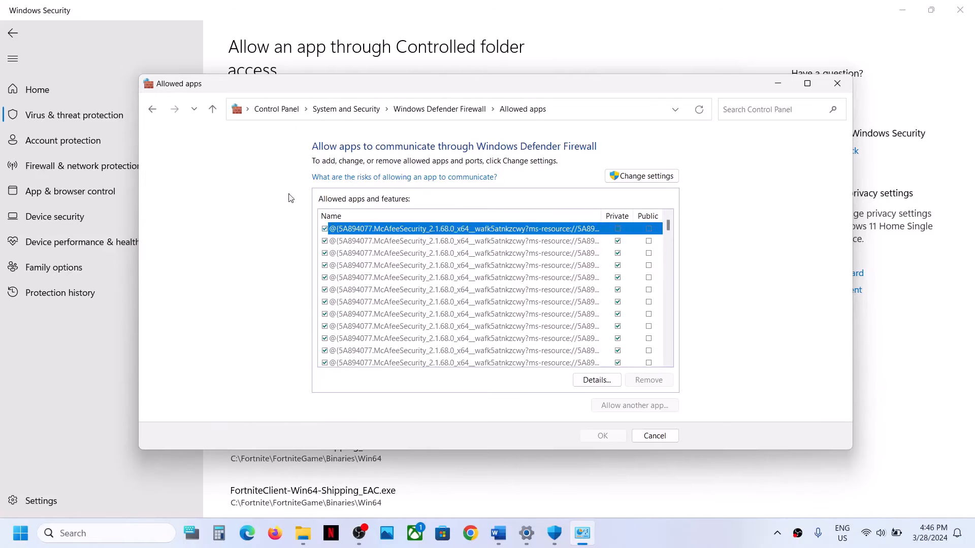
- Unlock the firewall's allowed apps list for changes and open the file browser for allowing another app
left_click(623, 176)
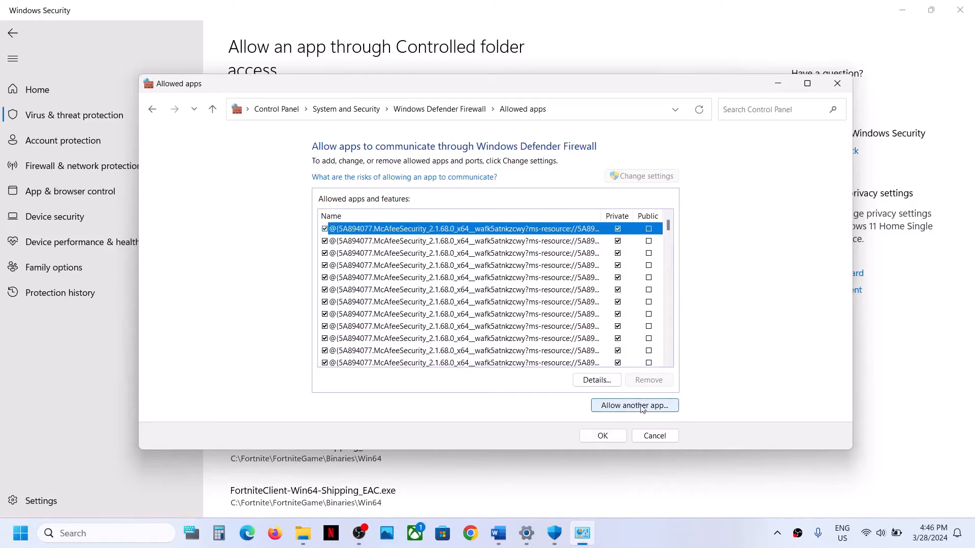
left_click(629, 409)
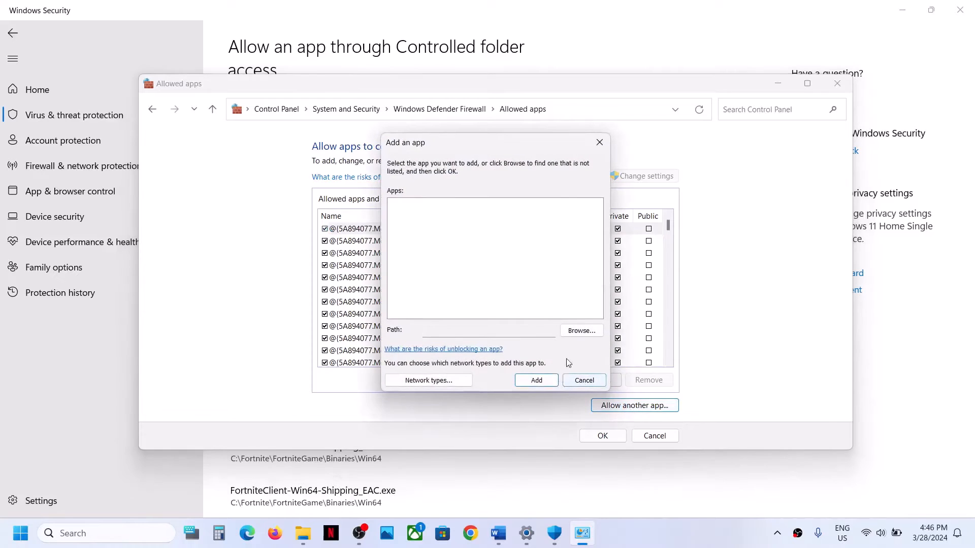
left_click(581, 332)
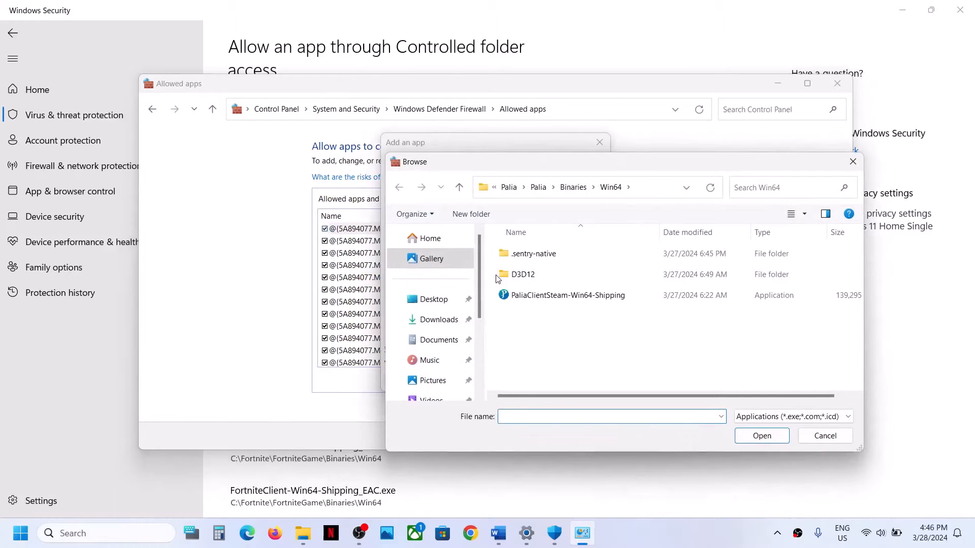
- Browse to the Adobe Photoshop 2024 folder under Program Files\Adobe on the C: drive
scroll(435, 367, "down", 3)
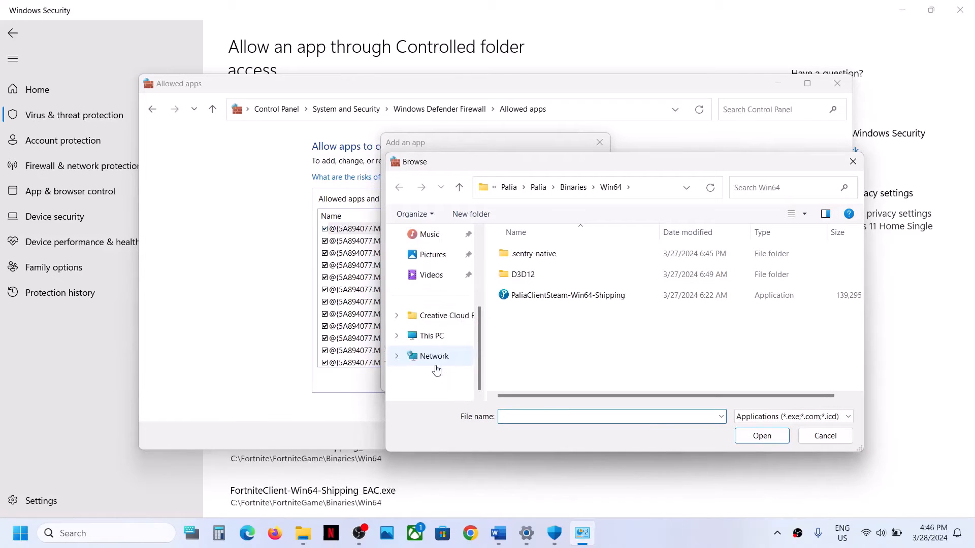
left_click(440, 337)
double_click(553, 263)
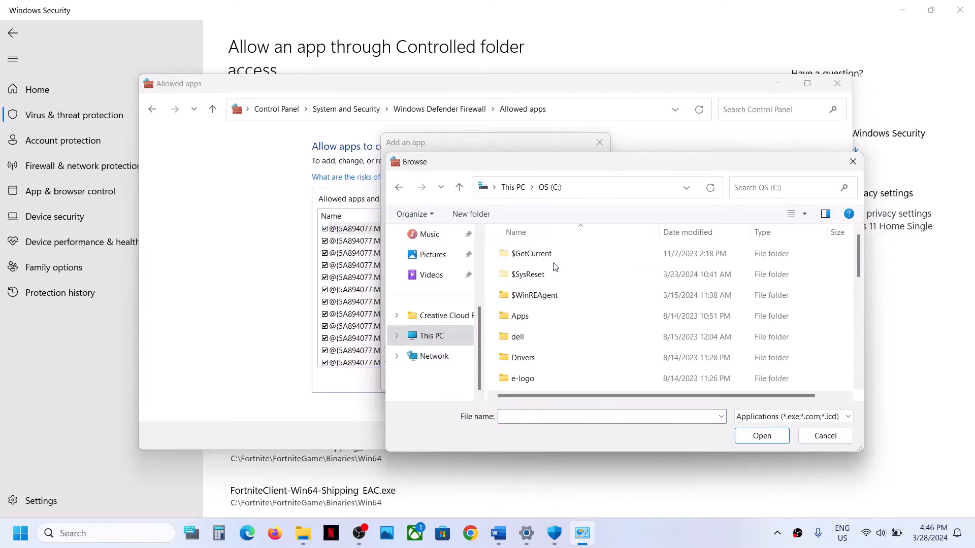
scroll(554, 265, "down", 3)
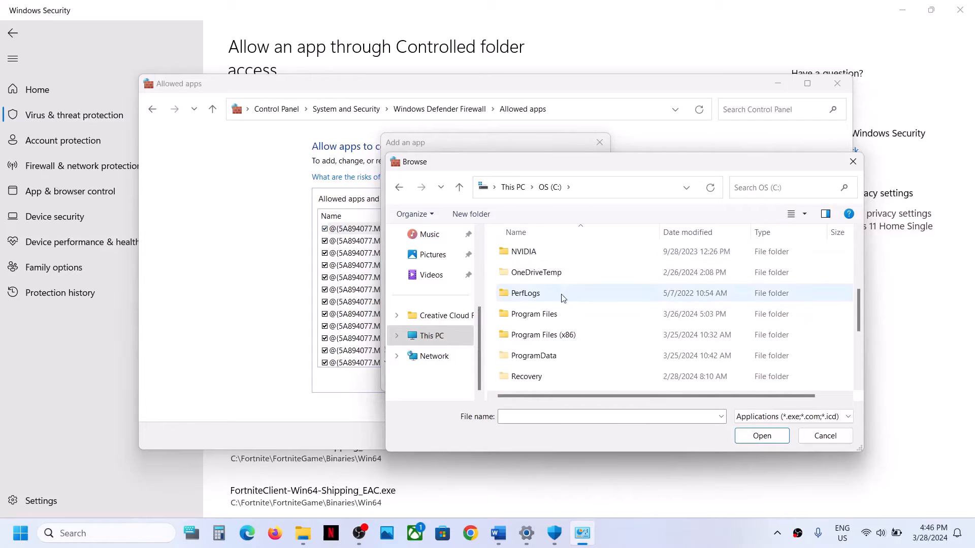
left_click(546, 316)
double_click(546, 316)
double_click(546, 255)
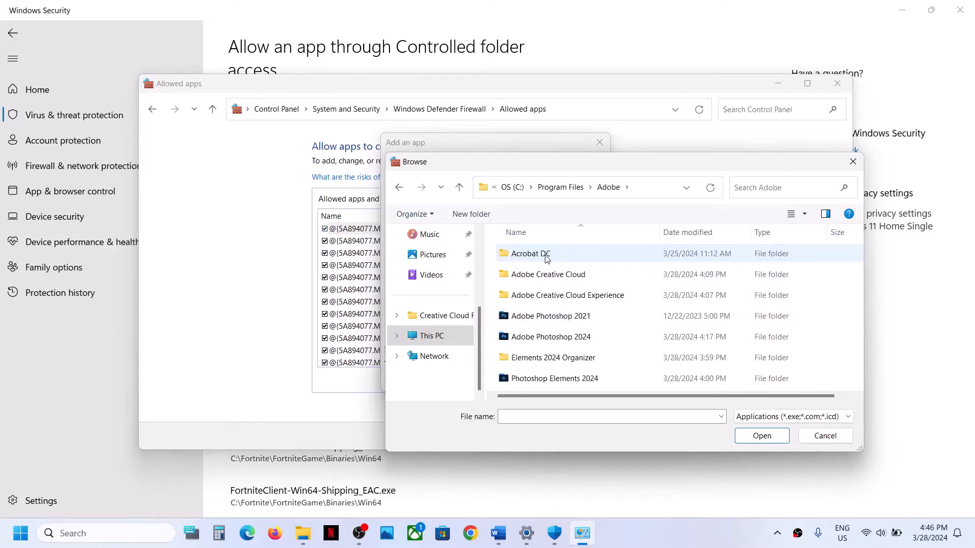
double_click(553, 340)
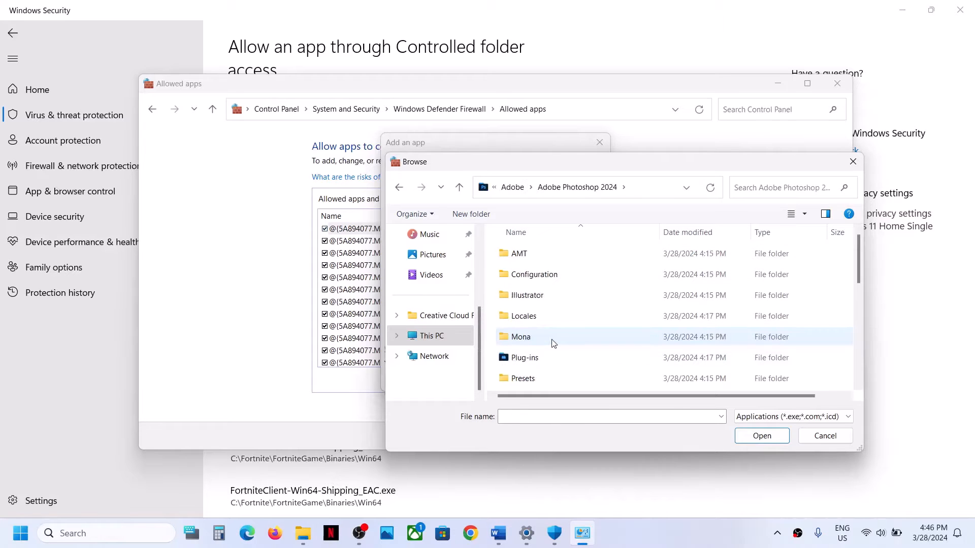
- Add the Photoshop application to the firewall's allowed apps, save the list with Adobe Photoshop 2024 selected, and close Control Panel
scroll(561, 347, "down", 6)
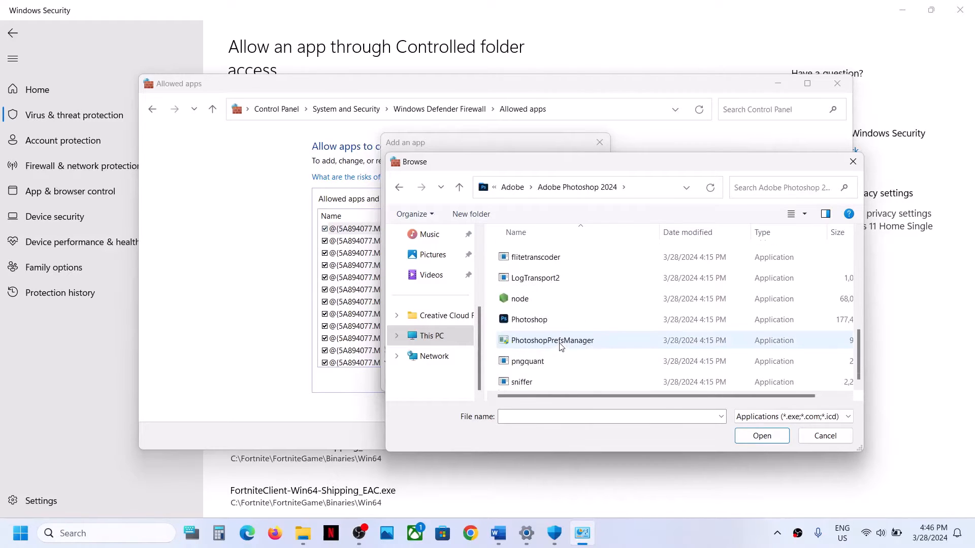
left_click(524, 327)
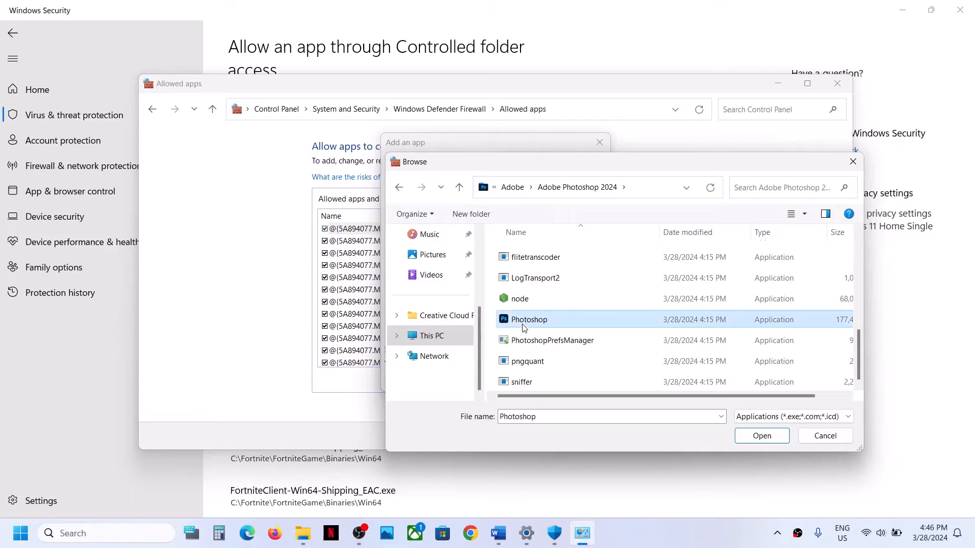
left_click(750, 437)
left_click(539, 381)
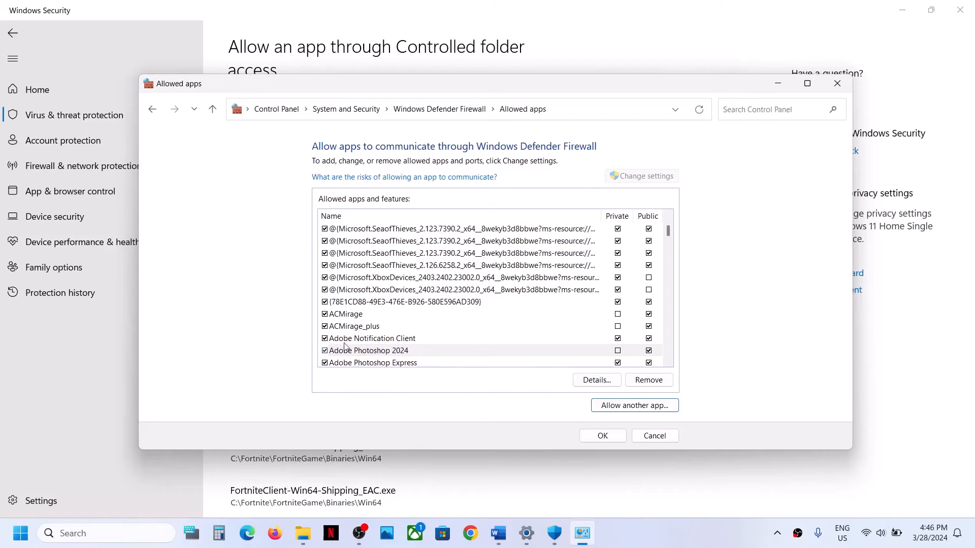
left_click(363, 351)
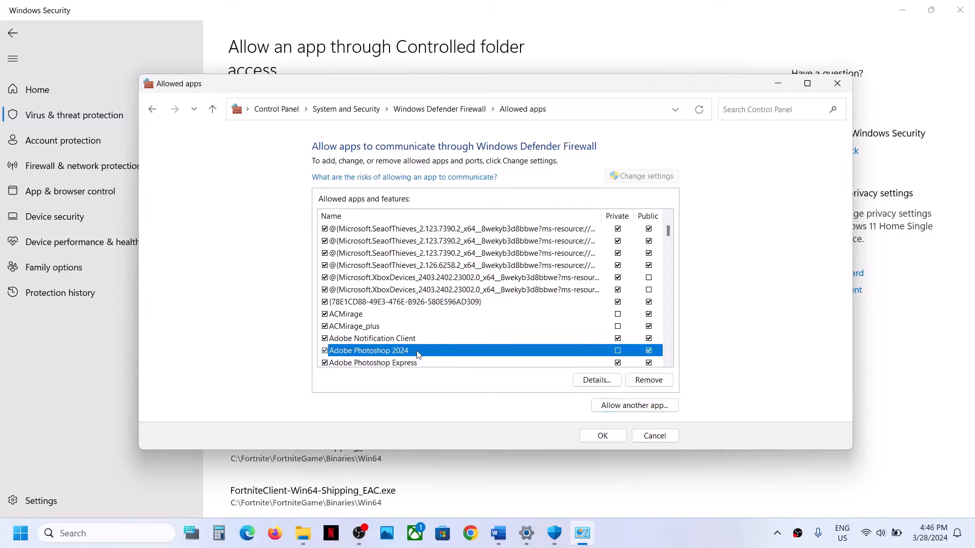
left_click(602, 437)
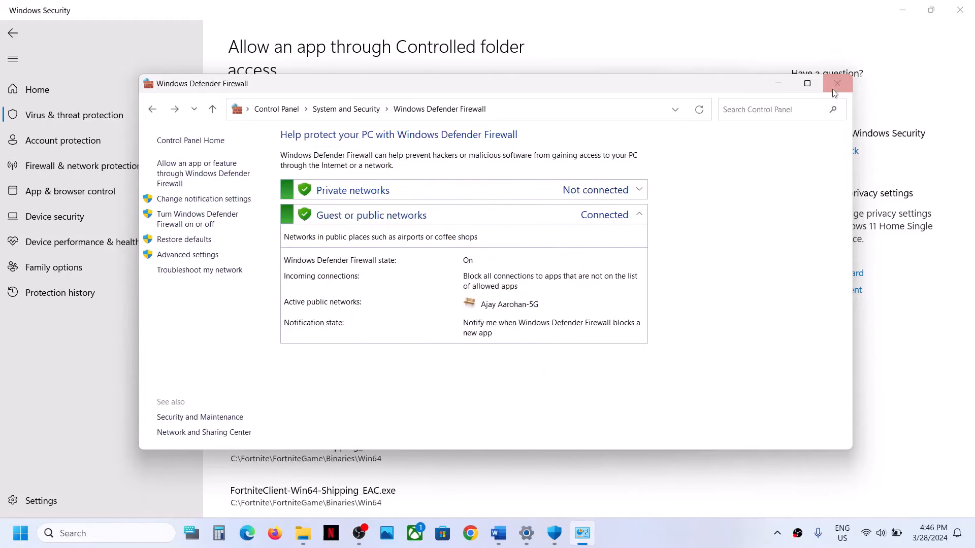
left_click(835, 84)
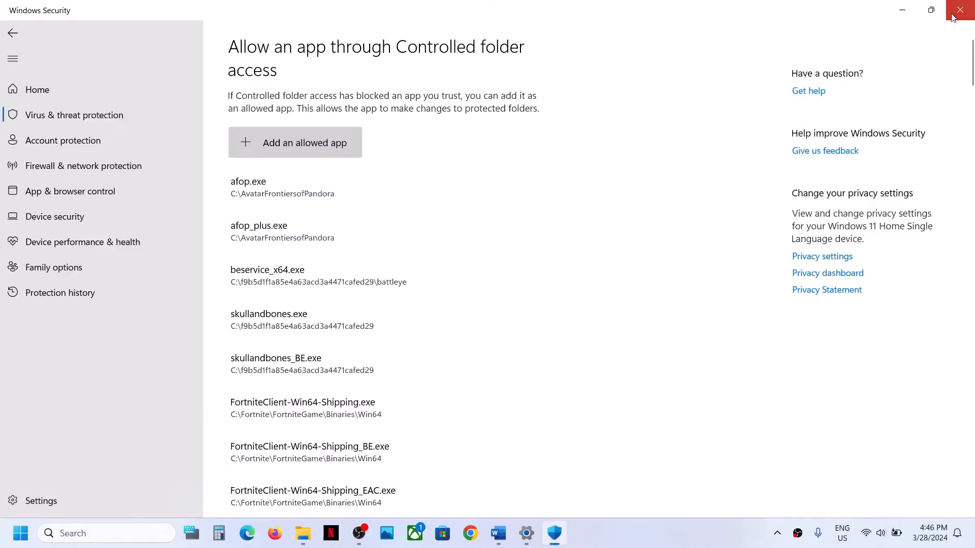
- Close Windows Security and Settings, and highlight "Check for Updates & update photoshop" in Step 5 of the Word document
left_click(959, 11)
left_click(955, 11)
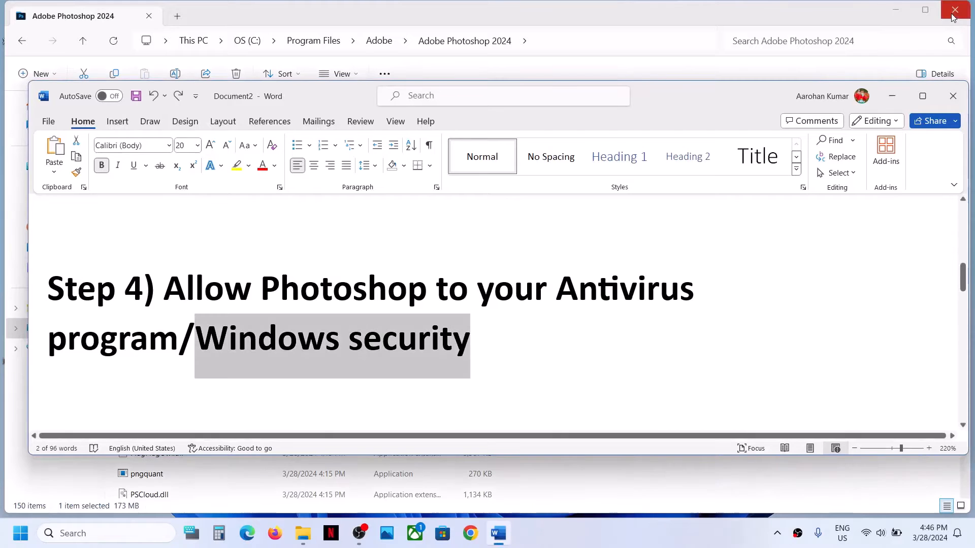
scroll(406, 284, "down", 5)
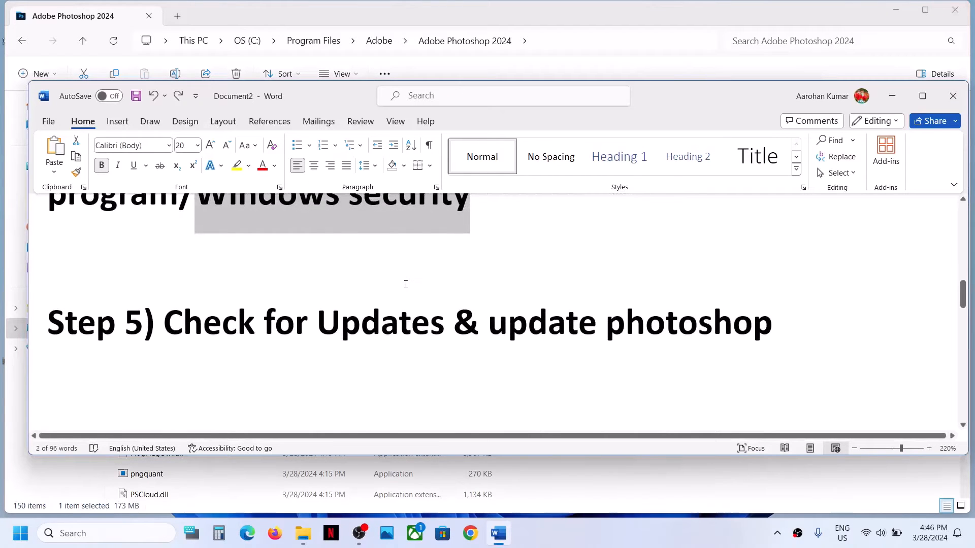
left_click_drag(170, 318, 701, 299)
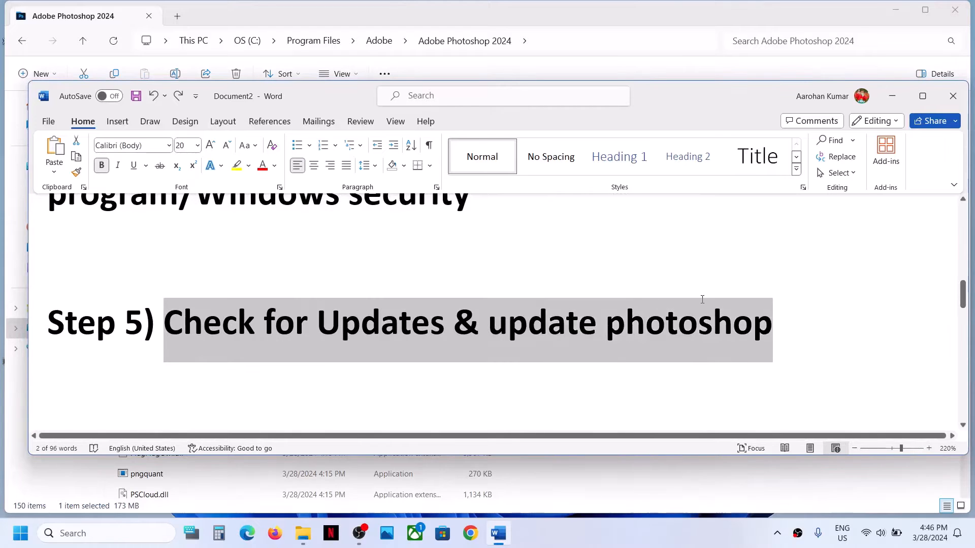
- Search Windows for "creative" and open the Adobe Creative Cloud app
left_click(127, 538)
type("creativ")
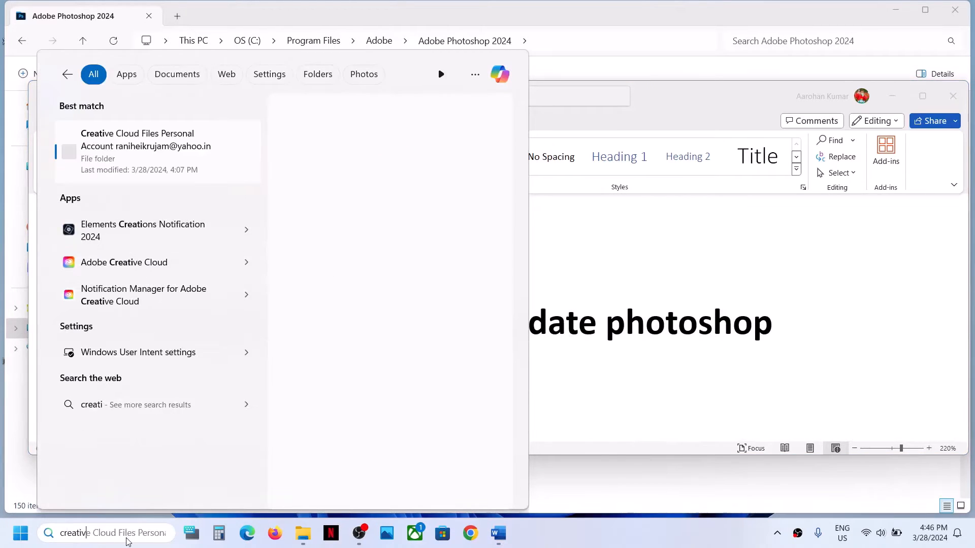
type("e")
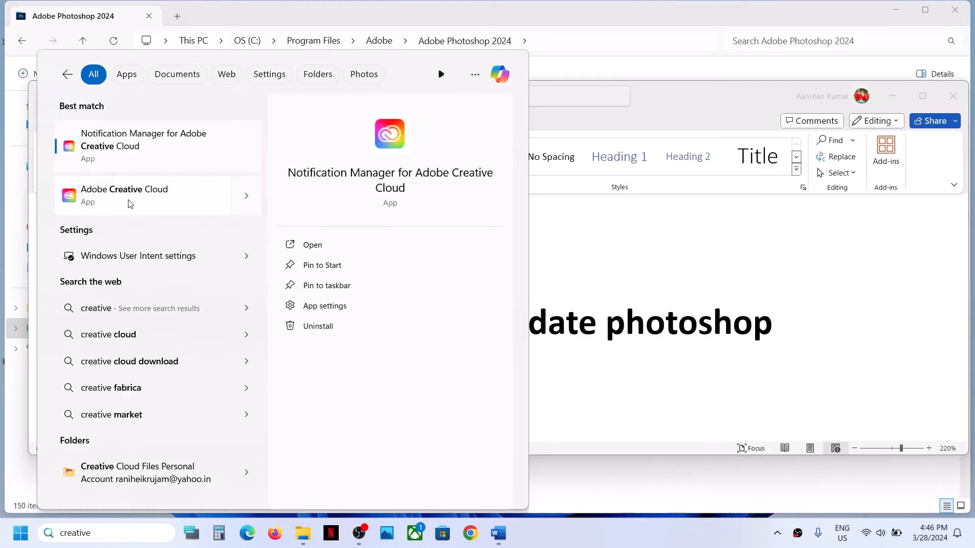
left_click(131, 204)
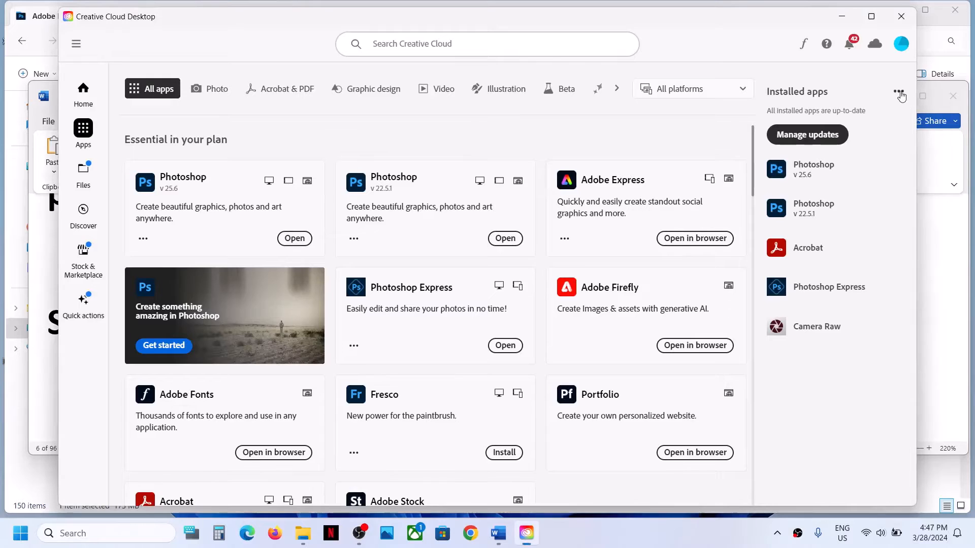
- Check for app updates in Creative Cloud, open the list of updates, and check for updates again there
left_click(899, 93)
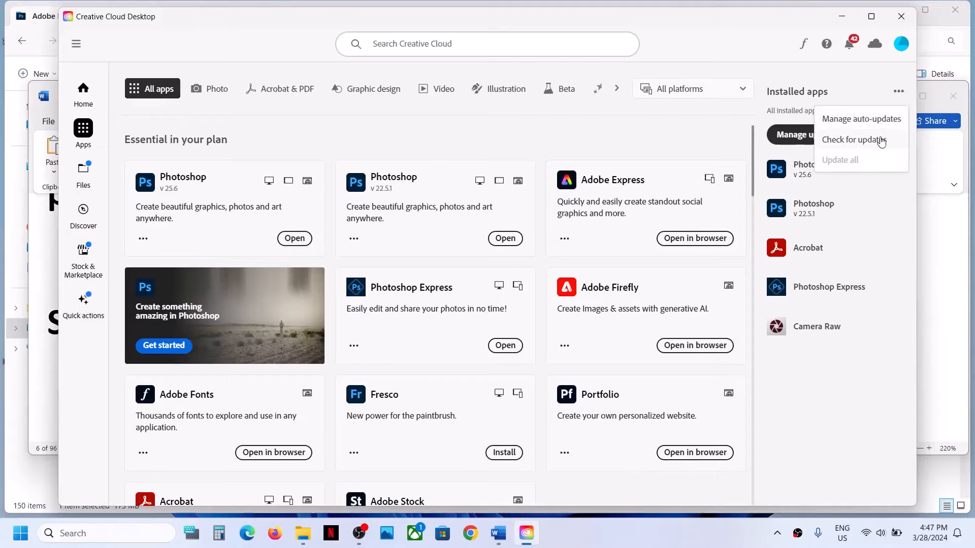
left_click(866, 143)
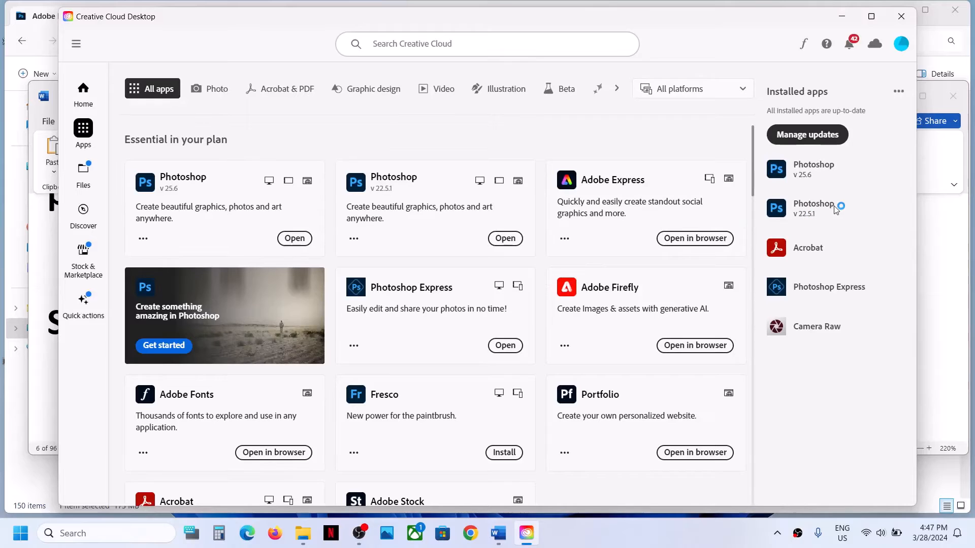
left_click(824, 141)
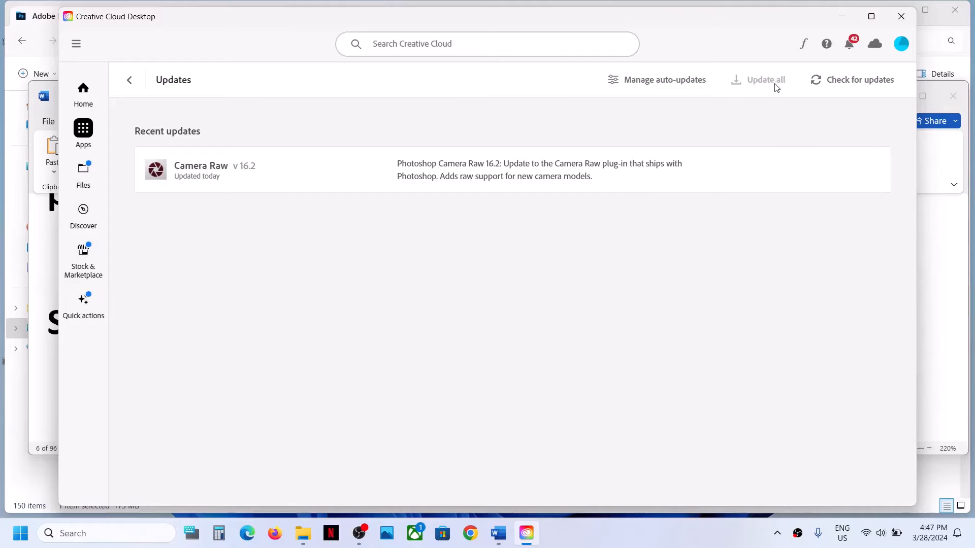
left_click(854, 84)
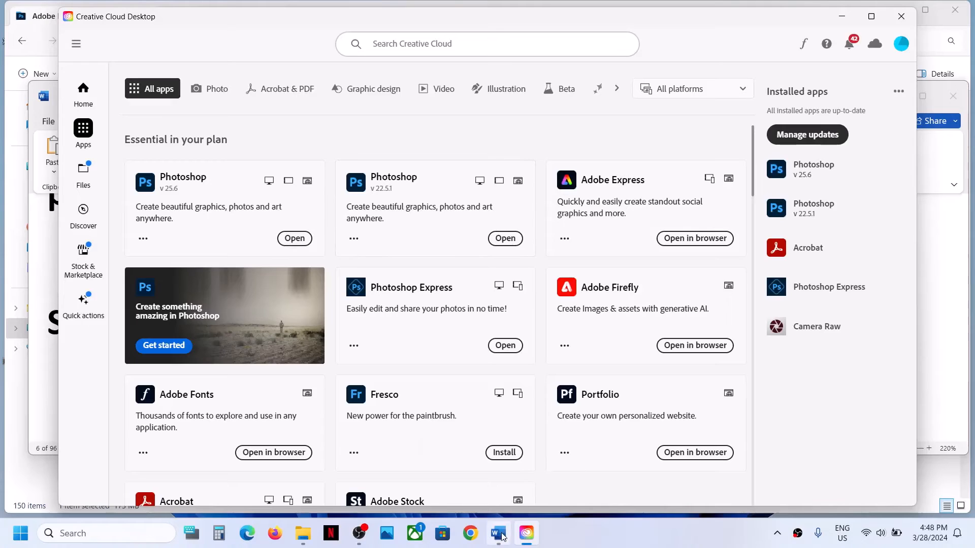
- Switch to the Word document and highlight "Run Adobe photoshop on dedicated graphics" in Step 6
mouse_move(502, 535)
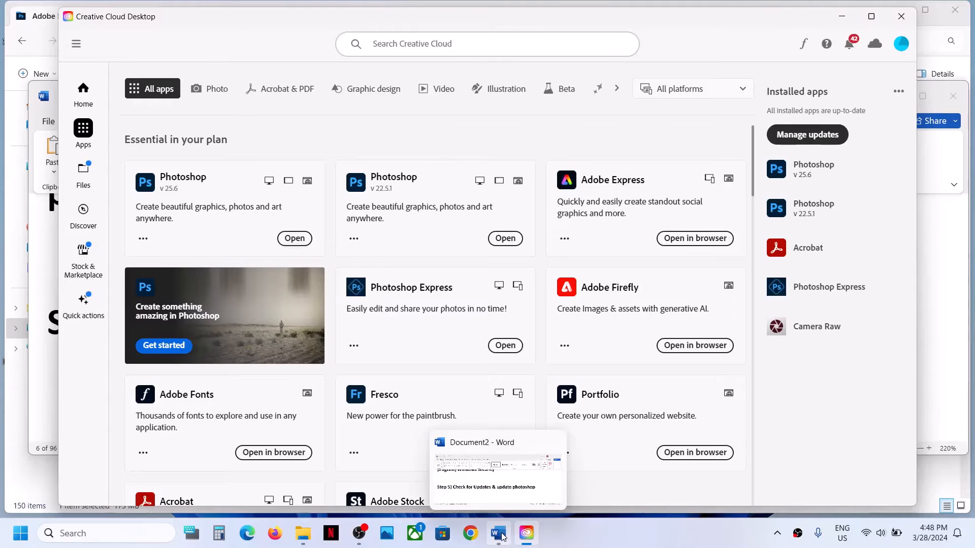
left_click(502, 536)
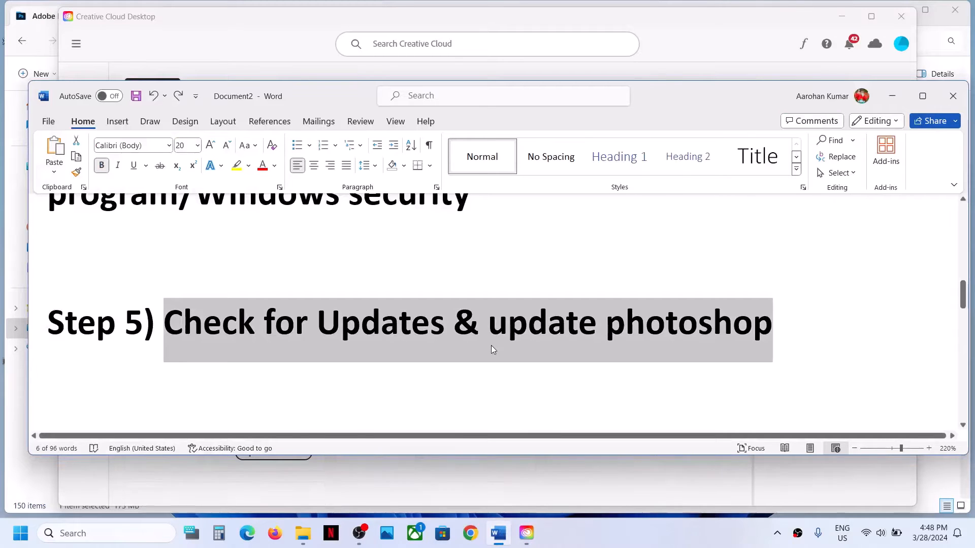
scroll(492, 345, "down", 2)
scroll(492, 346, "down", 1)
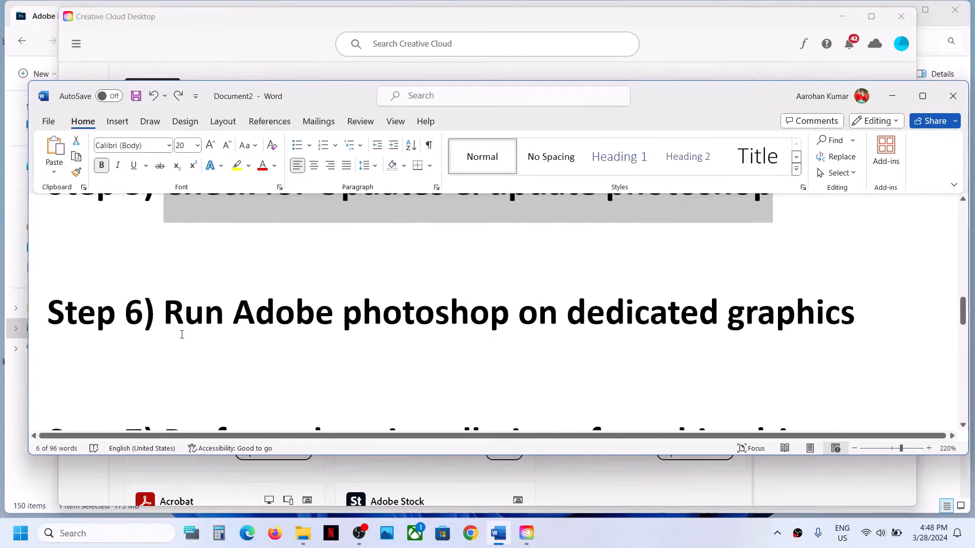
left_click_drag(170, 313, 784, 320)
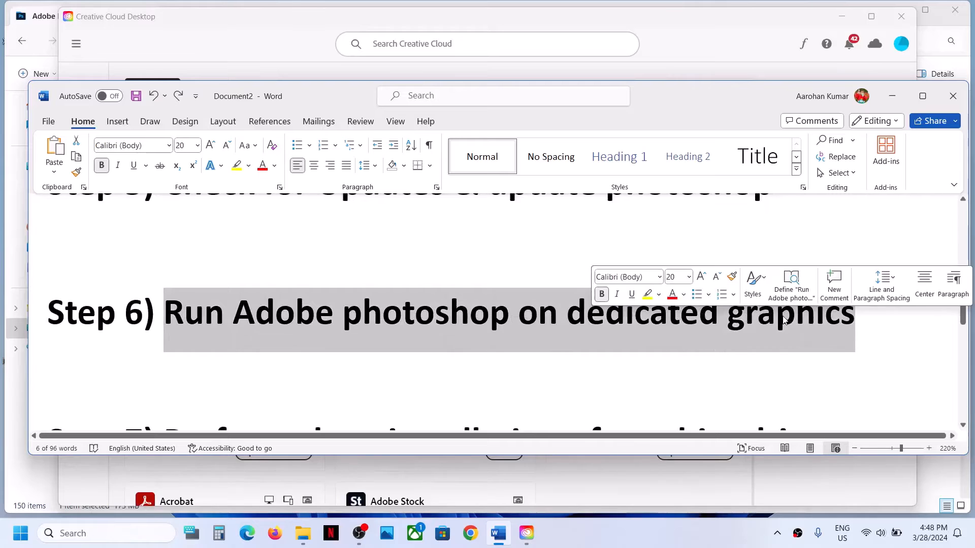
- Copy the word "graphics" from Step 6, search Windows for it, and open Graphics settings
left_click(784, 320)
double_click(785, 320)
key("ctrl+c")
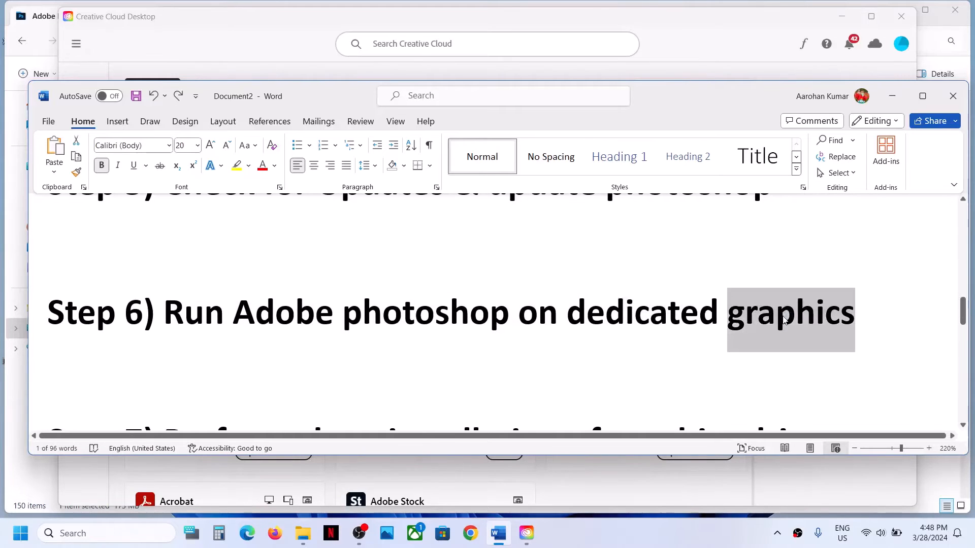
left_click(108, 538)
key("ctrl+v")
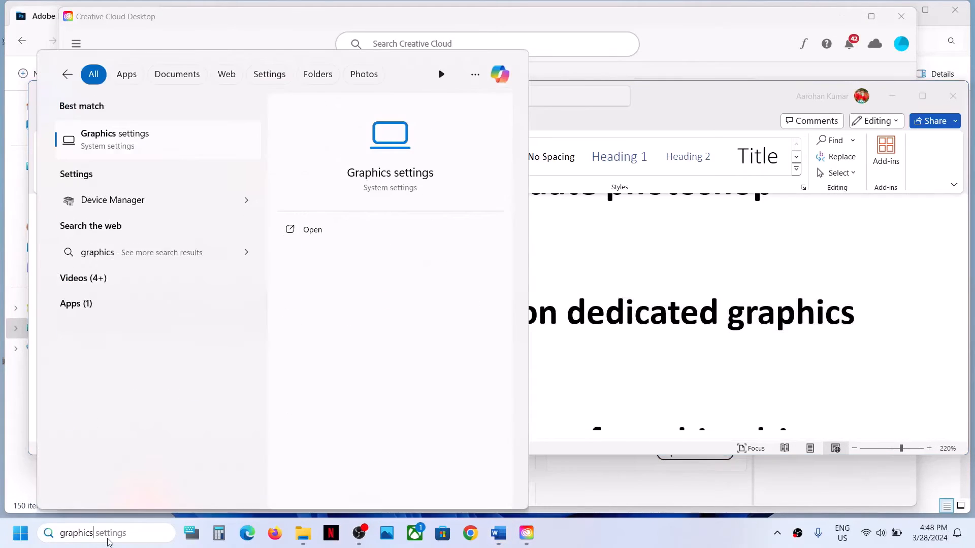
left_click(144, 534)
triple_click(96, 533)
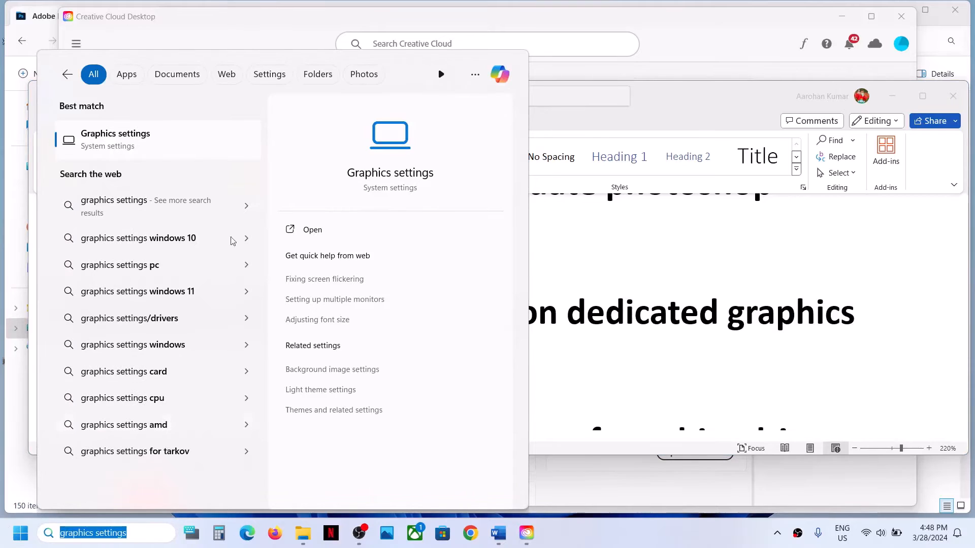
left_click(160, 146)
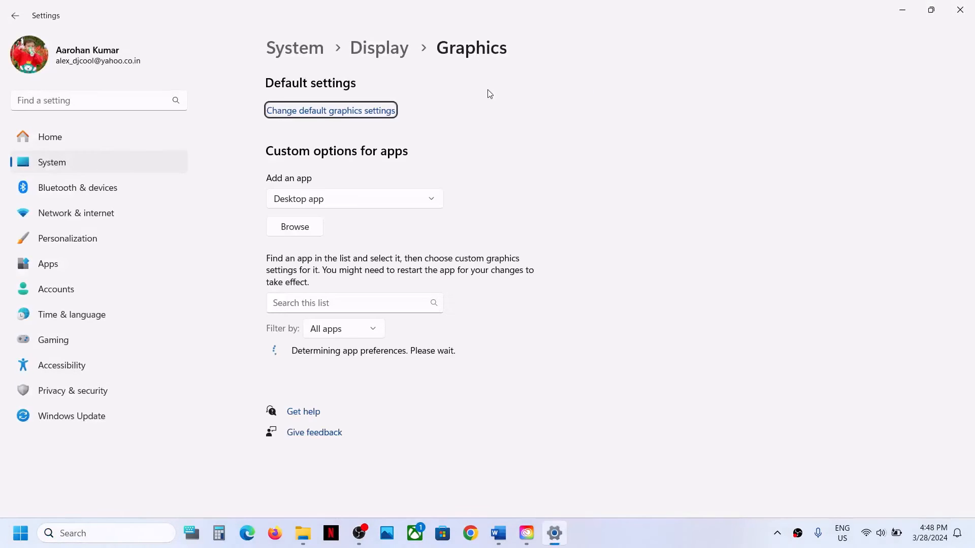
- Browse for a desktop app to add, going to Program Files\Adobe\Adobe Photoshop 2024 on the C: drive
left_click(308, 229)
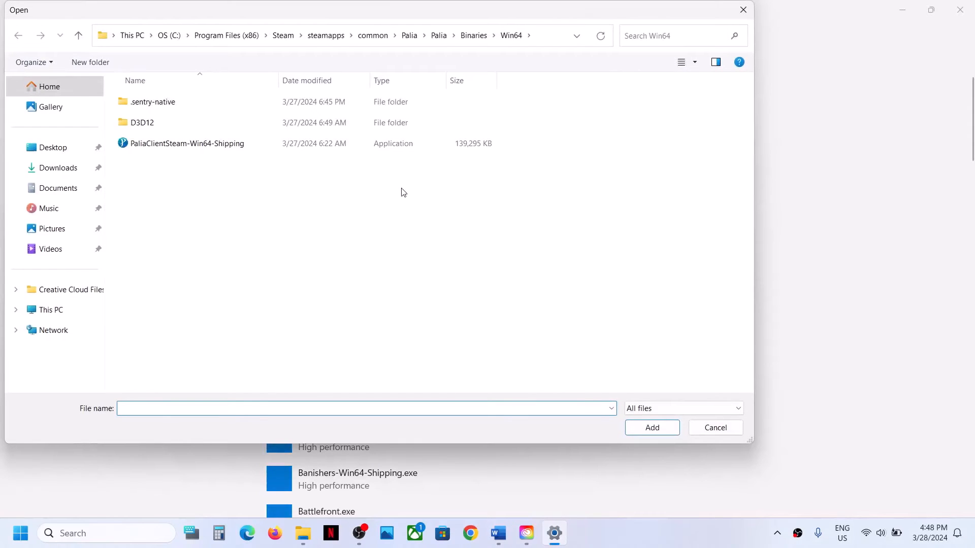
left_click(57, 311)
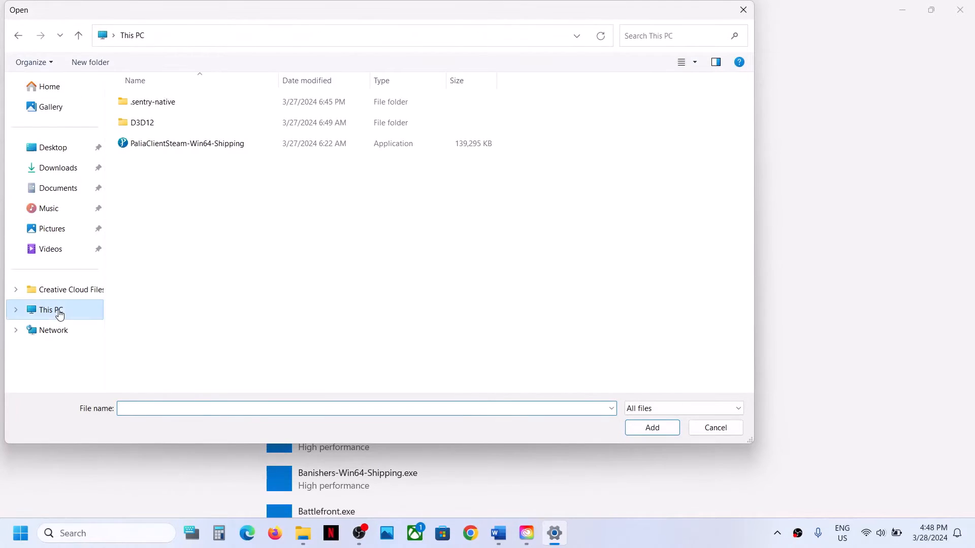
double_click(188, 107)
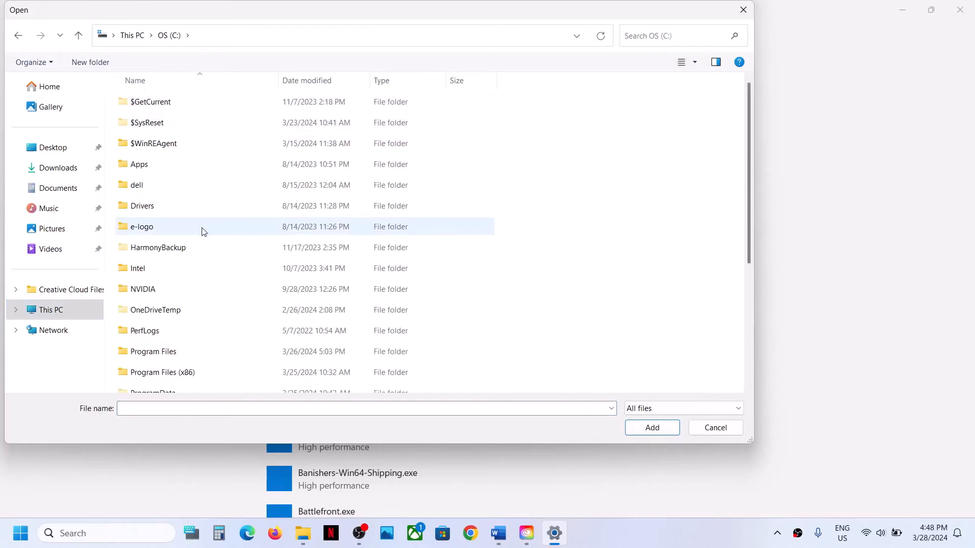
scroll(243, 218, "down", 3)
double_click(161, 178)
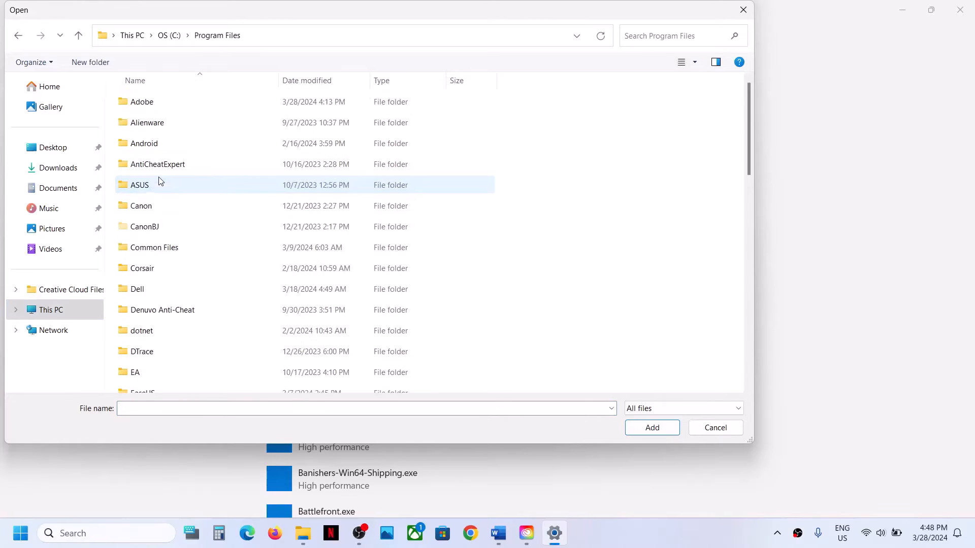
left_click(169, 106)
double_click(169, 104)
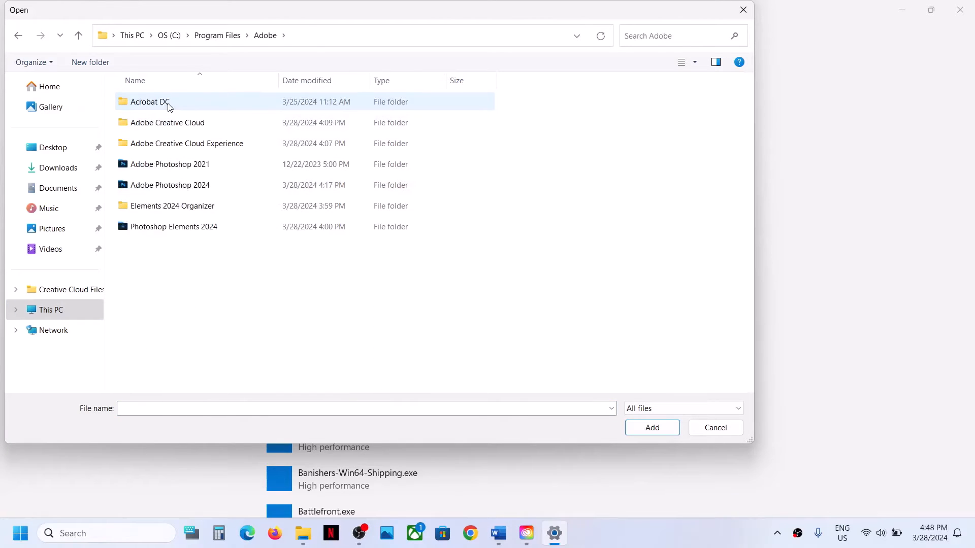
double_click(176, 186)
scroll(194, 271, "down", 2)
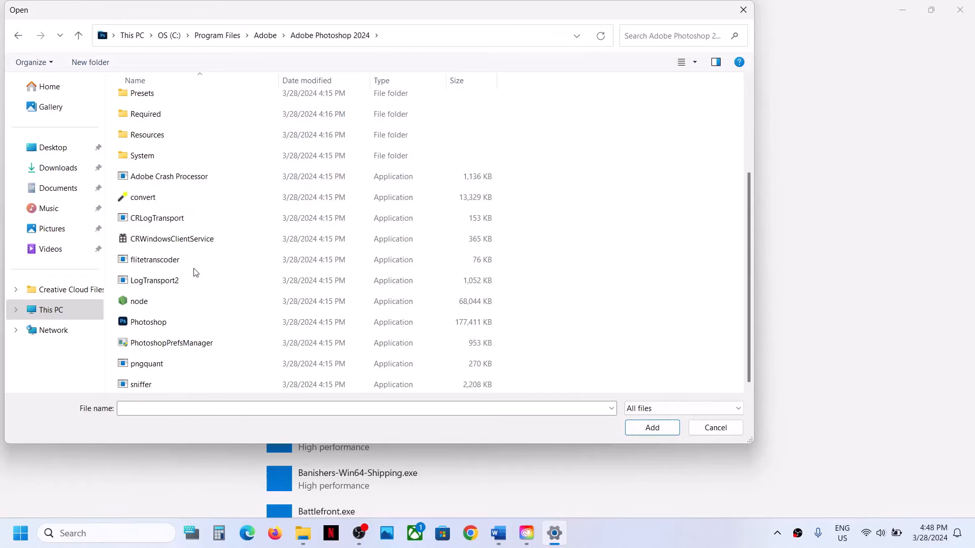
- Add the Photoshop application to the custom graphics list and save its graphics preference as High performance
left_click(150, 325)
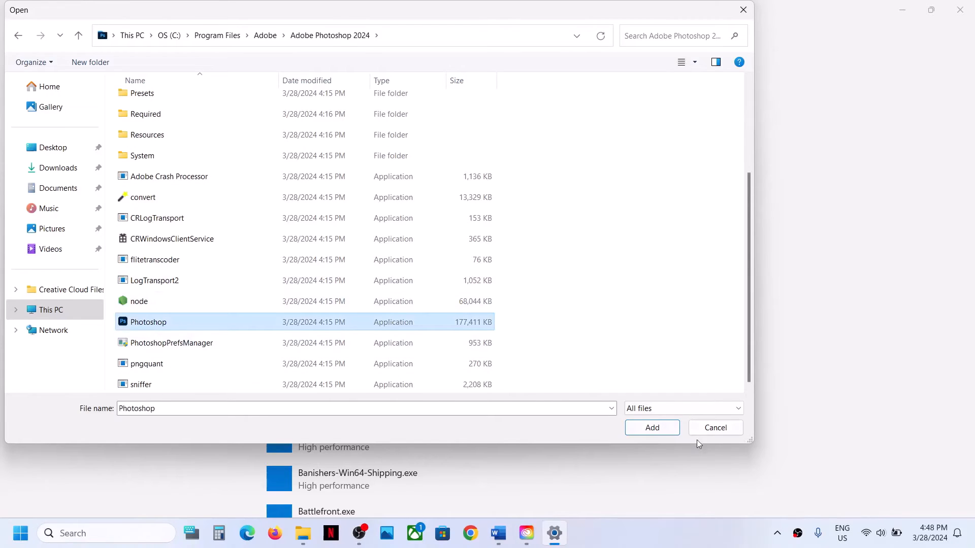
left_click(652, 428)
scroll(420, 384, "down", 3)
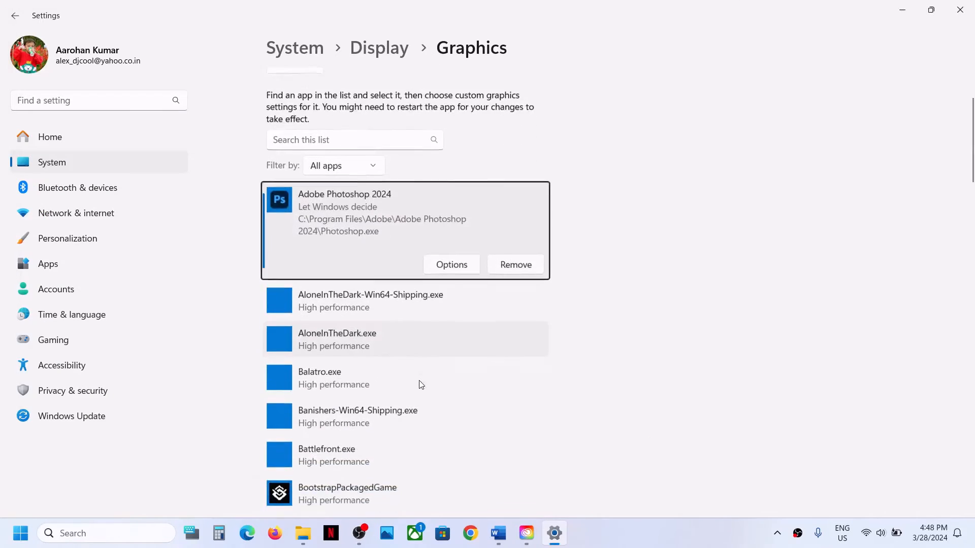
left_click(449, 260)
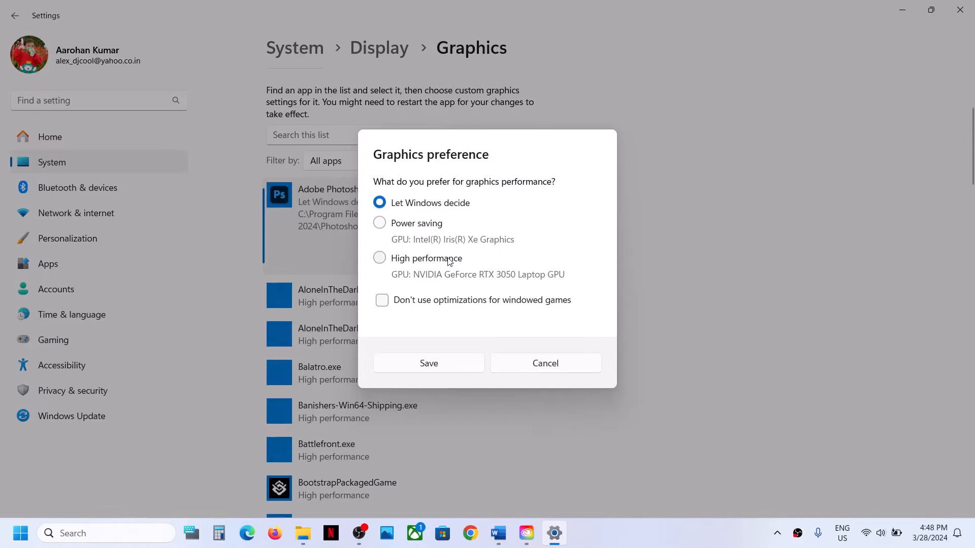
left_click(396, 261)
left_click(441, 368)
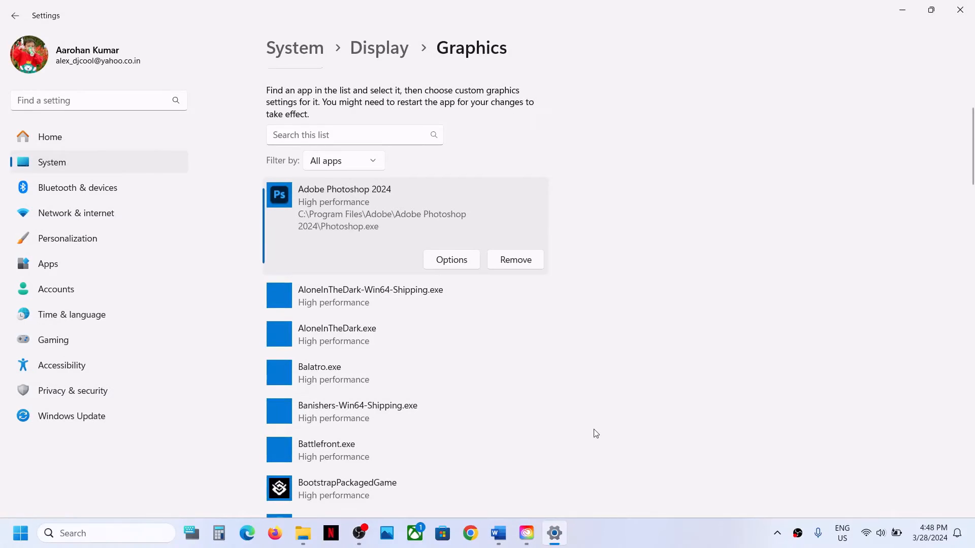
- Return to the Word document and highlight Step 7, "Perform clean installation of graphics driver", and its NVIDIA and AMD links
left_click(497, 534)
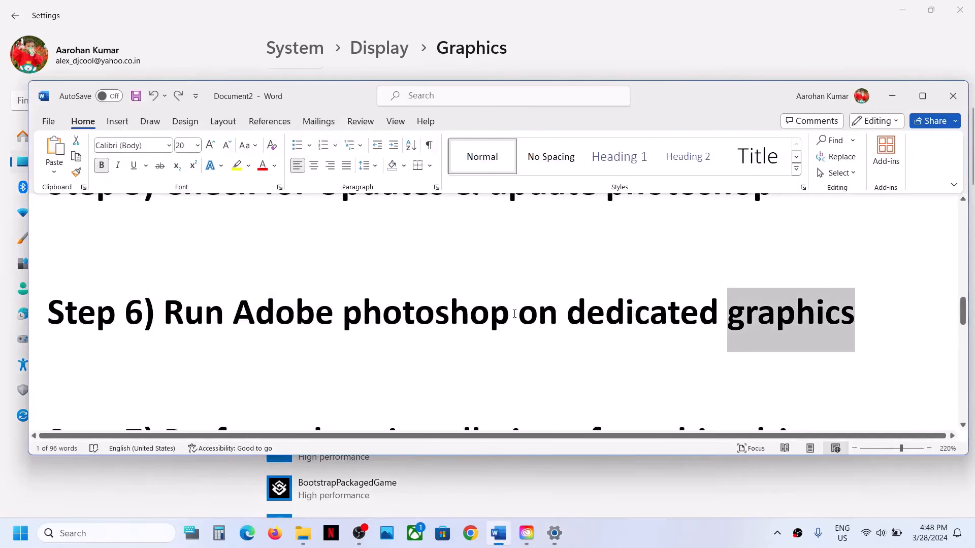
scroll(515, 313, "down", 3)
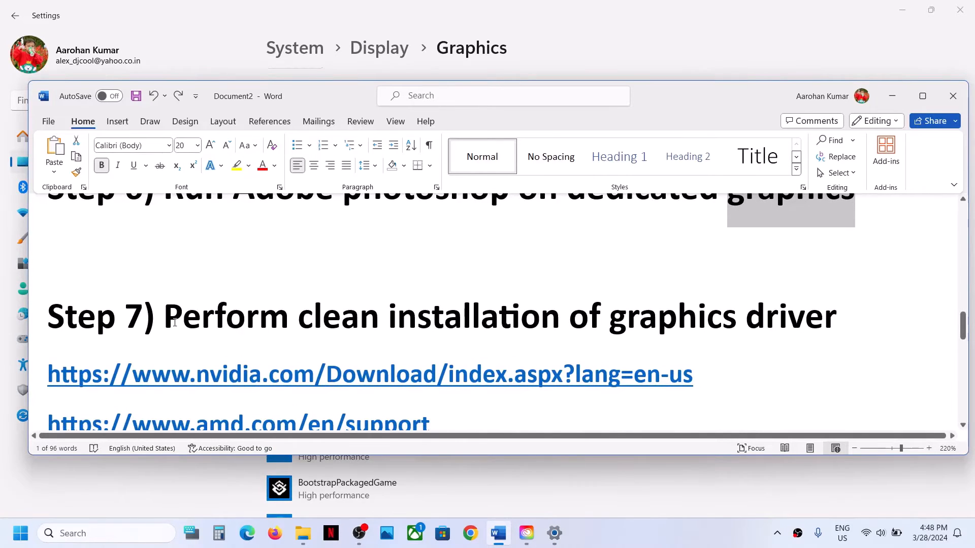
left_click_drag(175, 322, 780, 319)
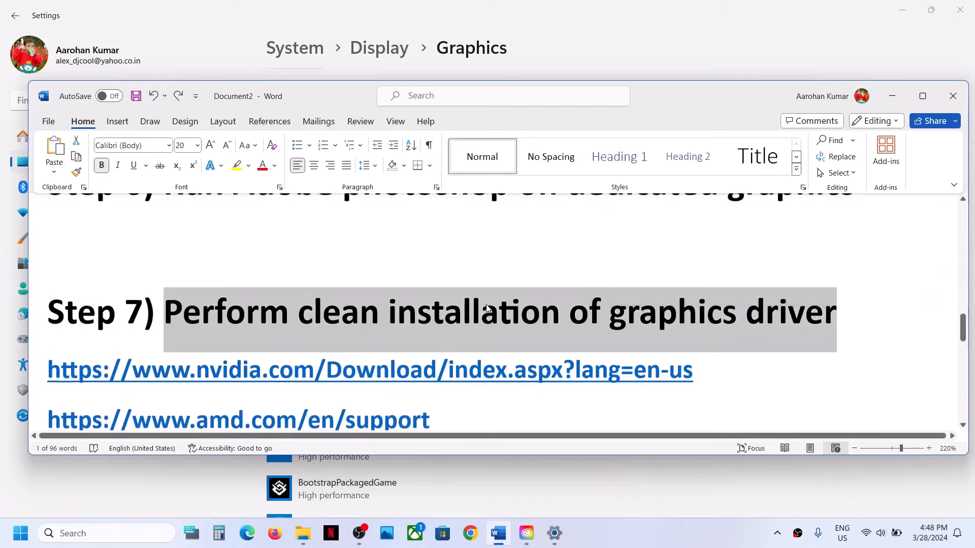
scroll(486, 308, "down", 1)
left_click_drag(197, 336, 594, 327)
left_click_drag(175, 386, 396, 386)
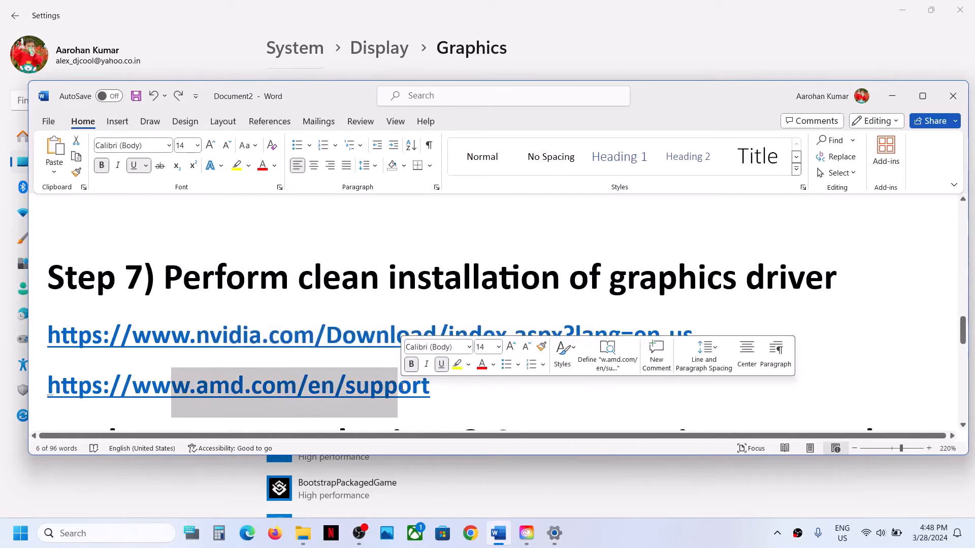
left_click_drag(223, 342, 457, 337)
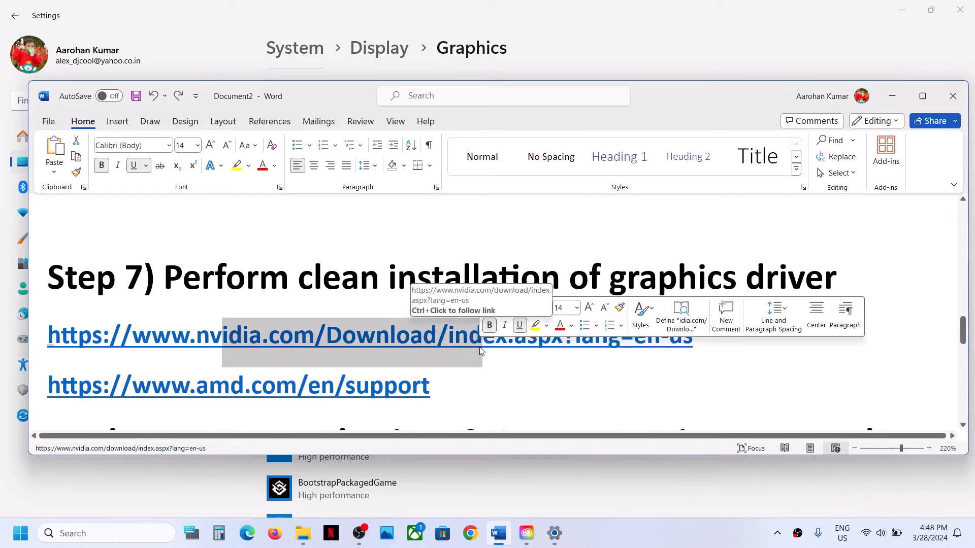
left_click(662, 536)
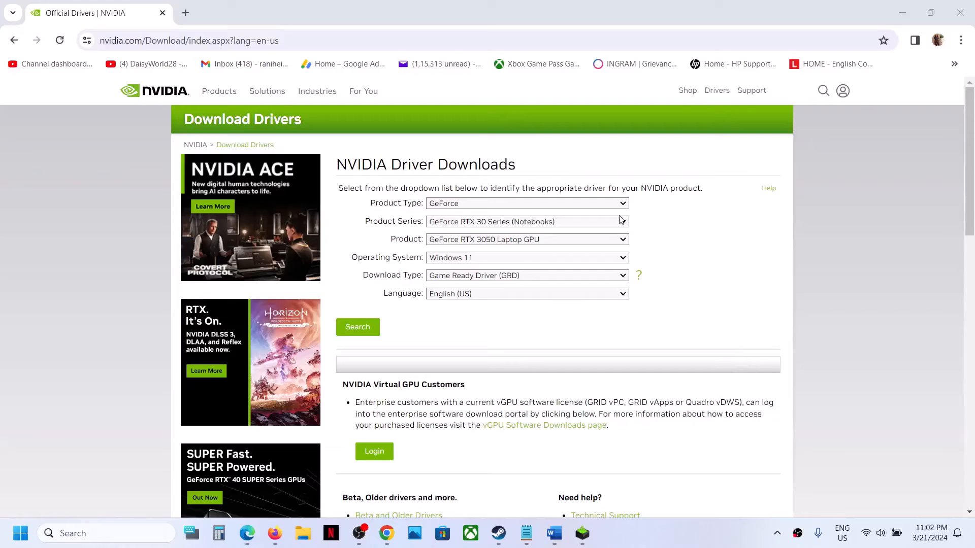
- On the NVIDIA driver page, select product type GeForce, series GeForce RTX 30 Series (Notebooks), and product GeForce RTX 3050 Laptop GPU
left_click(606, 207)
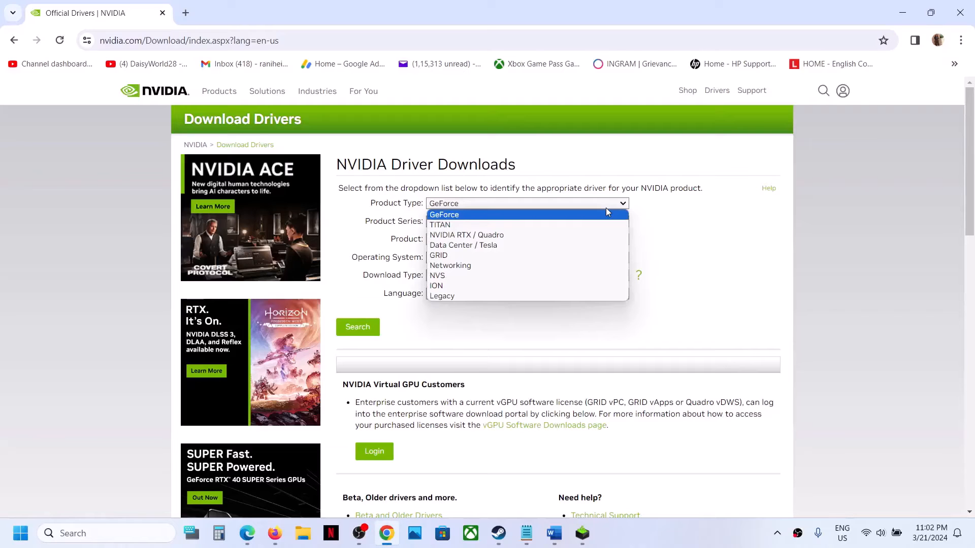
left_click(467, 216)
left_click(485, 224)
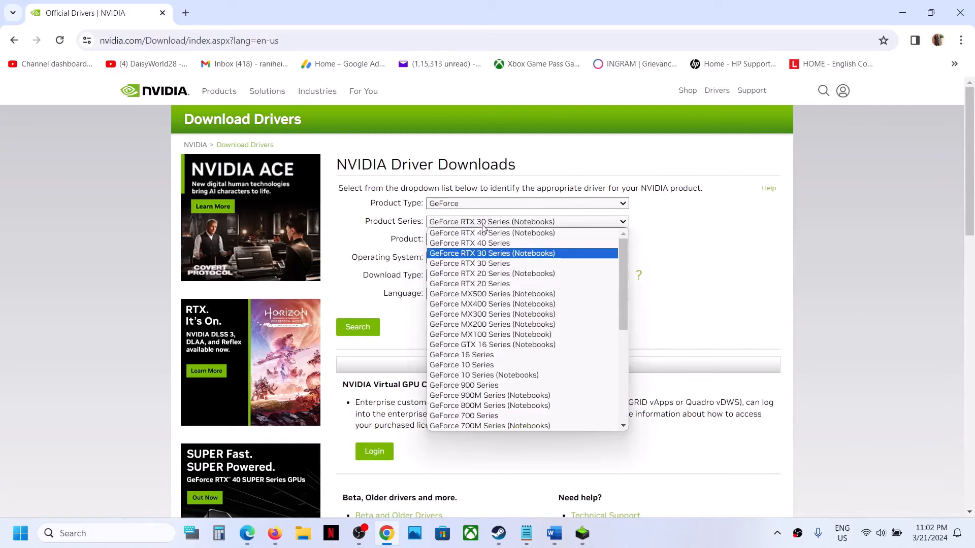
left_click(516, 253)
left_click(538, 241)
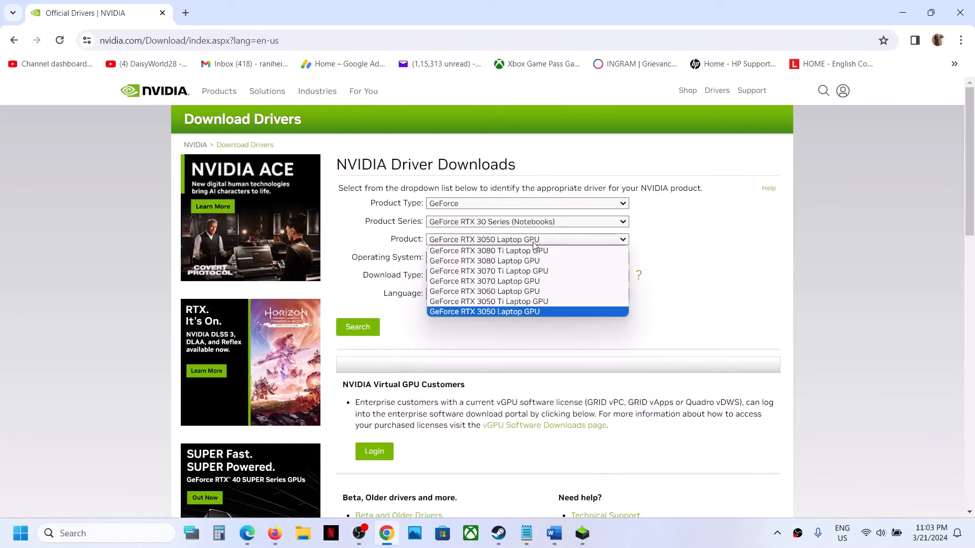
left_click(520, 313)
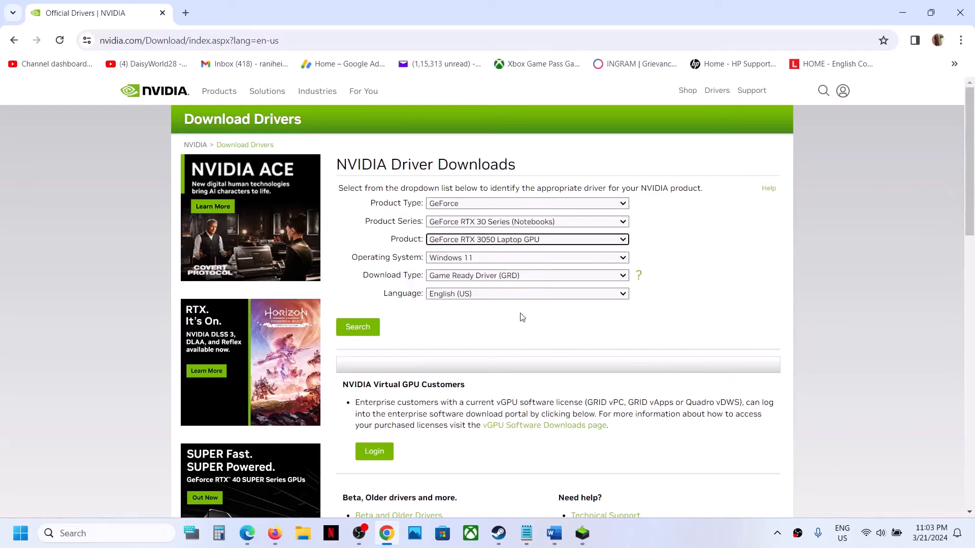
- Set the operating system to Windows 11 and search for the matching NVIDIA driver
left_click(534, 257)
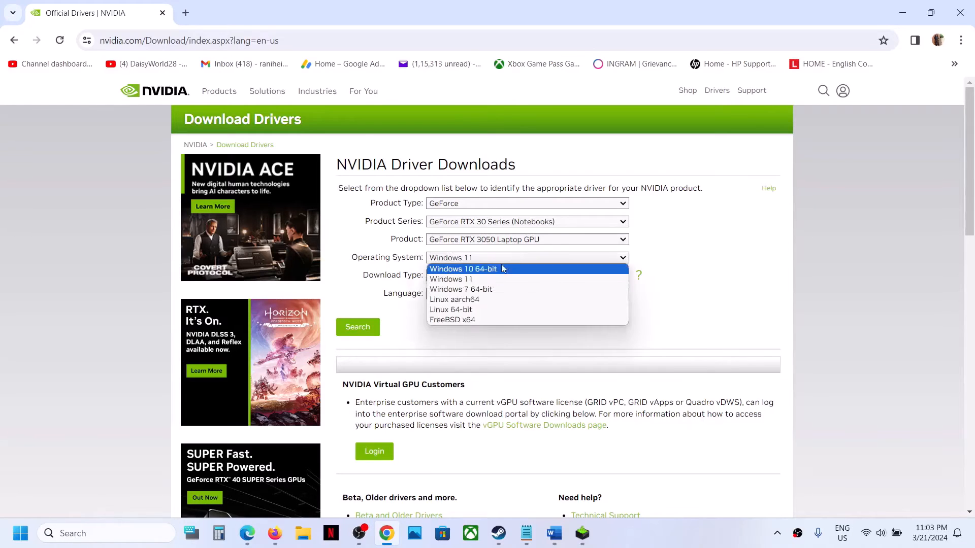
left_click(479, 279)
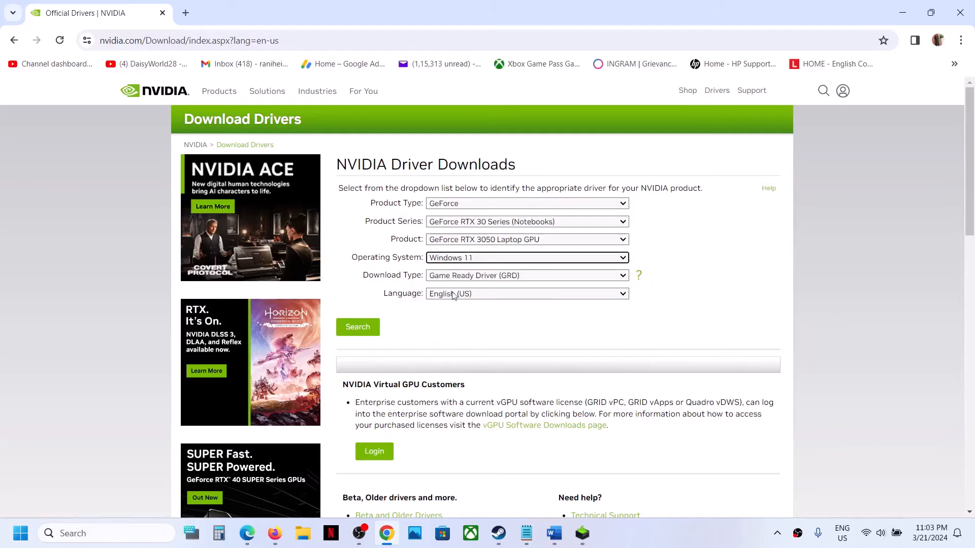
left_click(358, 333)
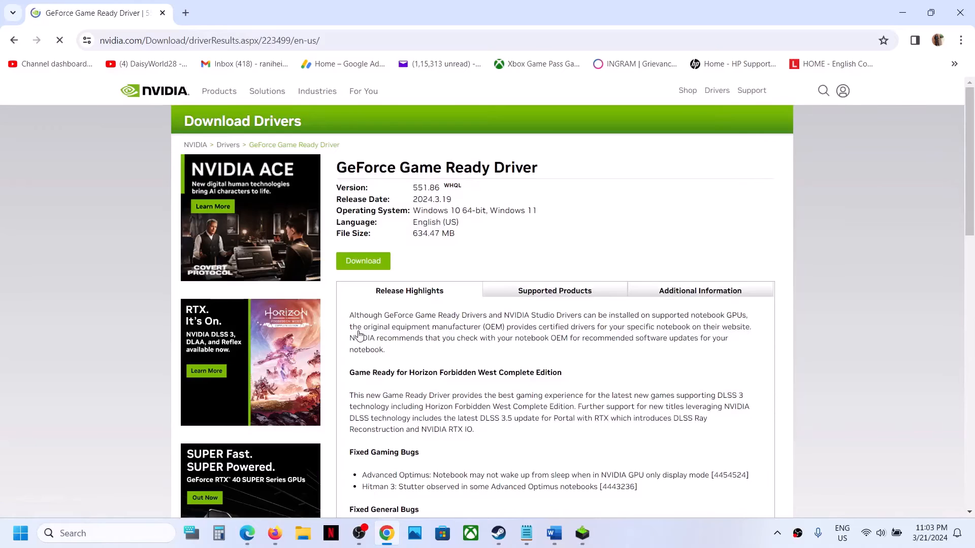
- Download the GeForce Game Ready Driver 551.86, switch to its installer, and accept the license for the driver with GeForce Experience
left_click(368, 262)
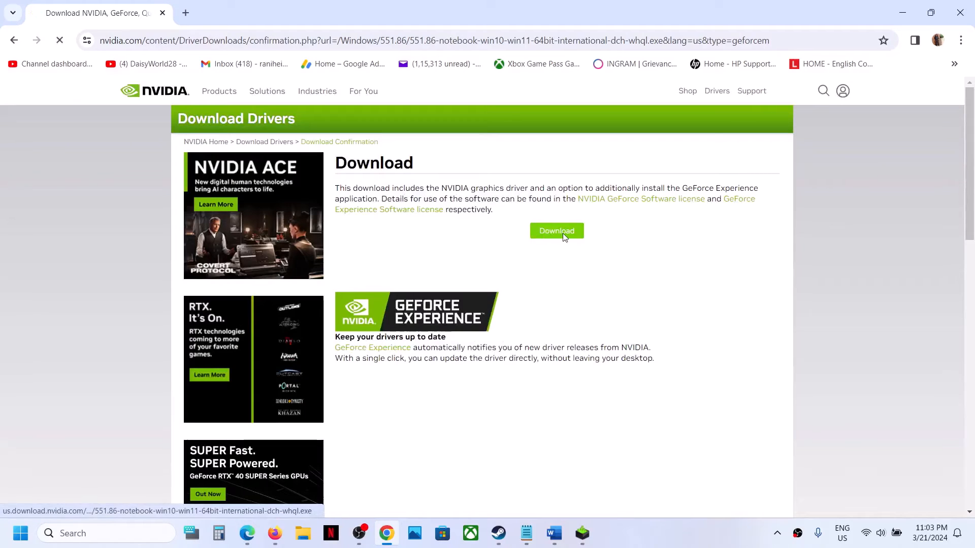
left_click(563, 237)
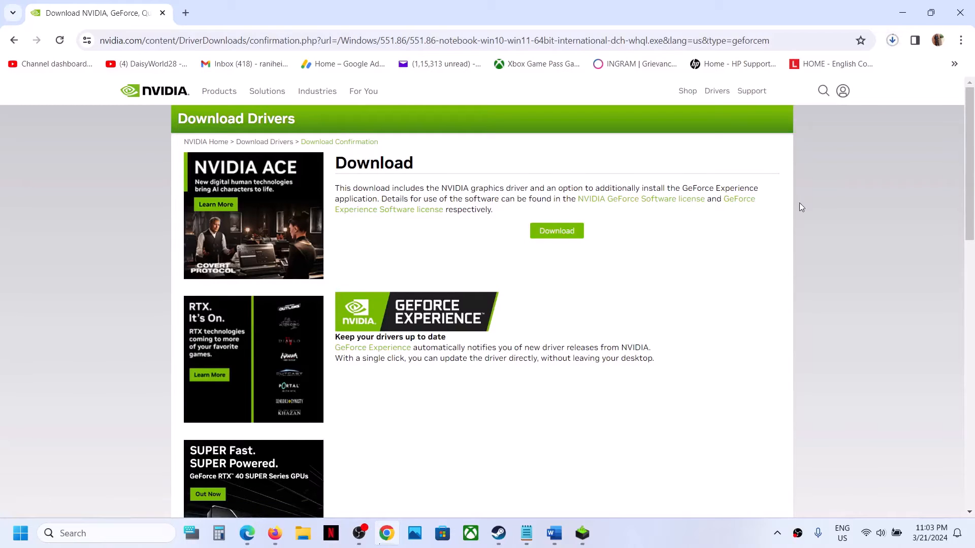
left_click(582, 533)
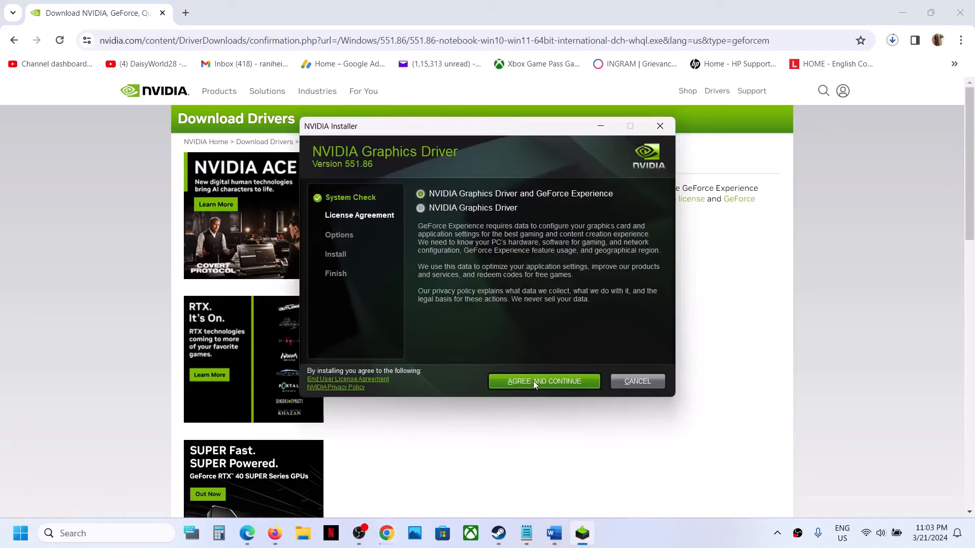
left_click(531, 381)
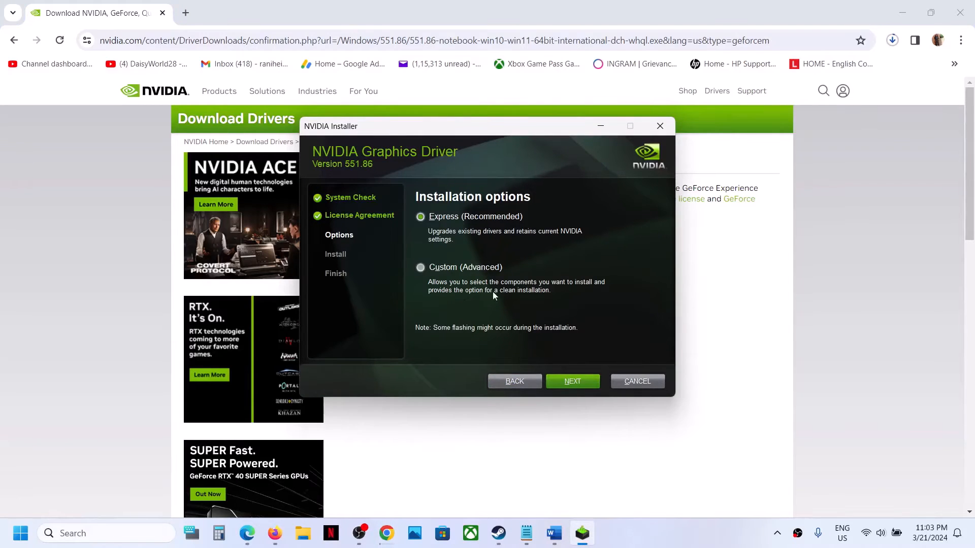
- Choose the Custom (Advanced) installation, enable Perform a clean installation, and start installing the NVIDIA driver
left_click(420, 267)
left_click(574, 381)
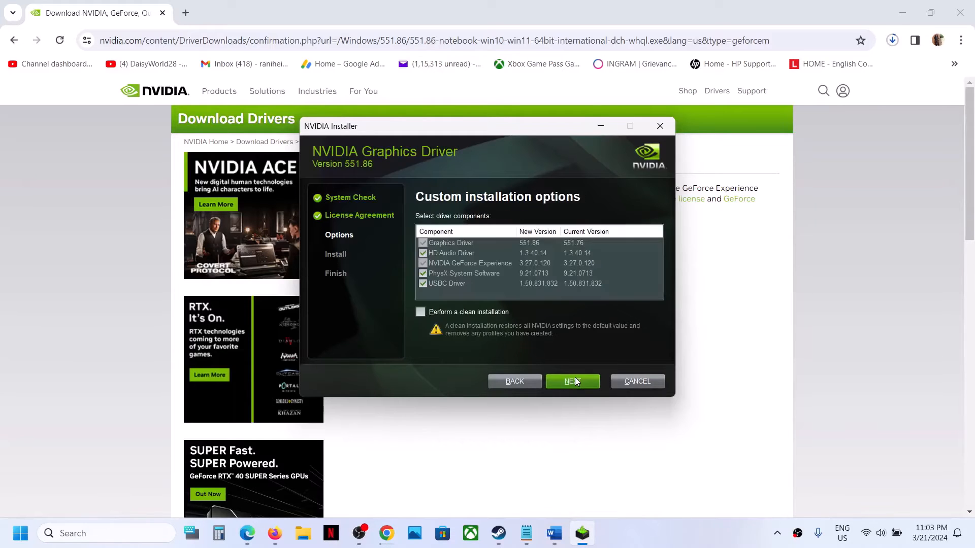
left_click(421, 316)
left_click(574, 382)
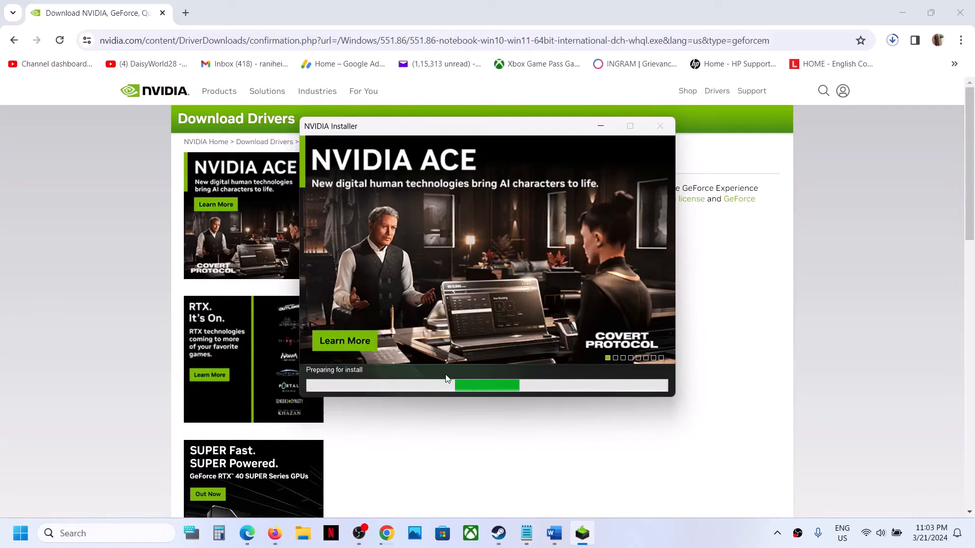
left_click(11, 538)
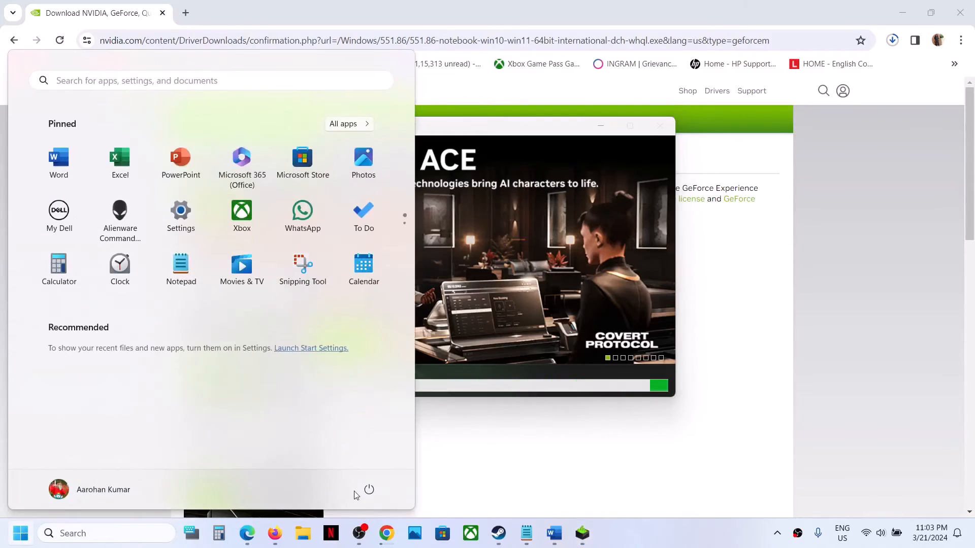
left_click(369, 490)
left_click(610, 453)
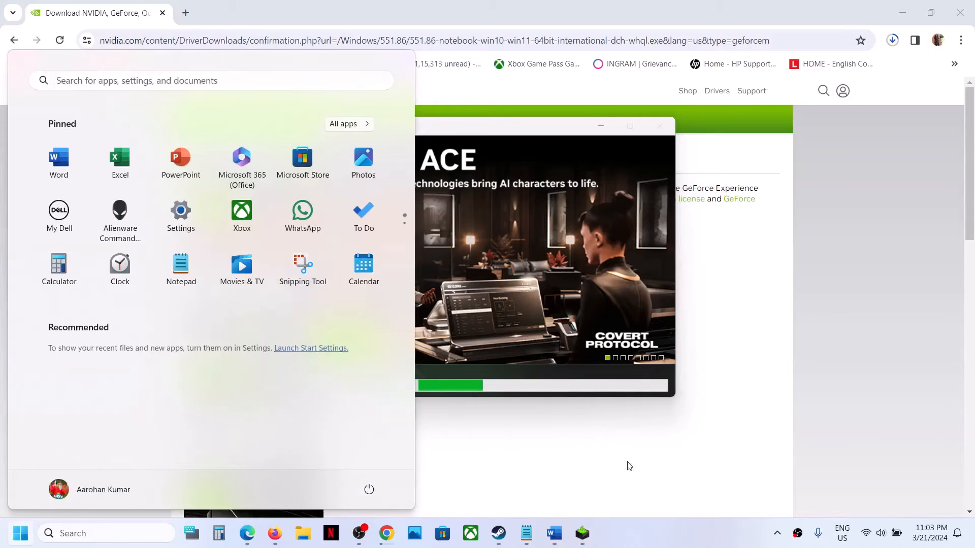
left_click(646, 544)
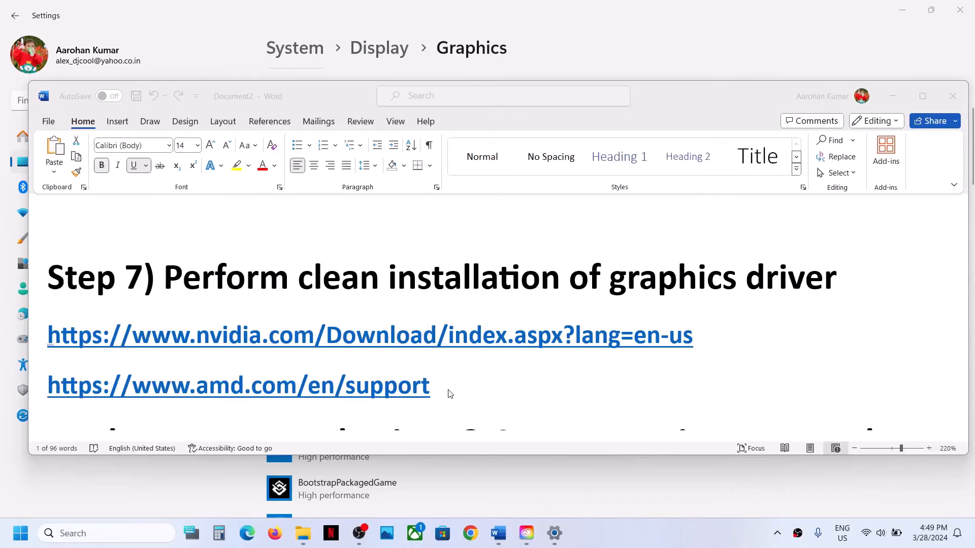
- Highlight the AMD support link in the Word document and open amd.com/en/support in Chrome
left_click_drag(448, 390, 148, 380)
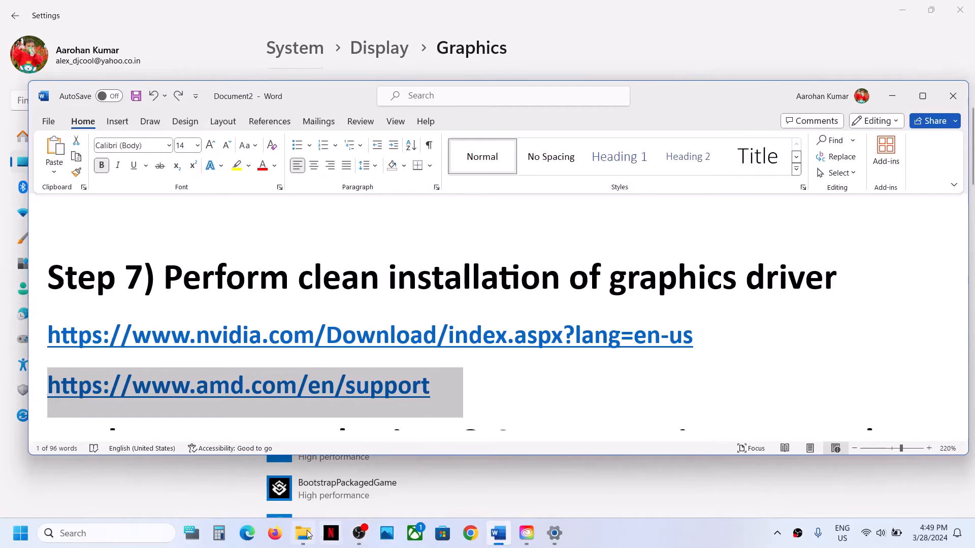
left_click(470, 533)
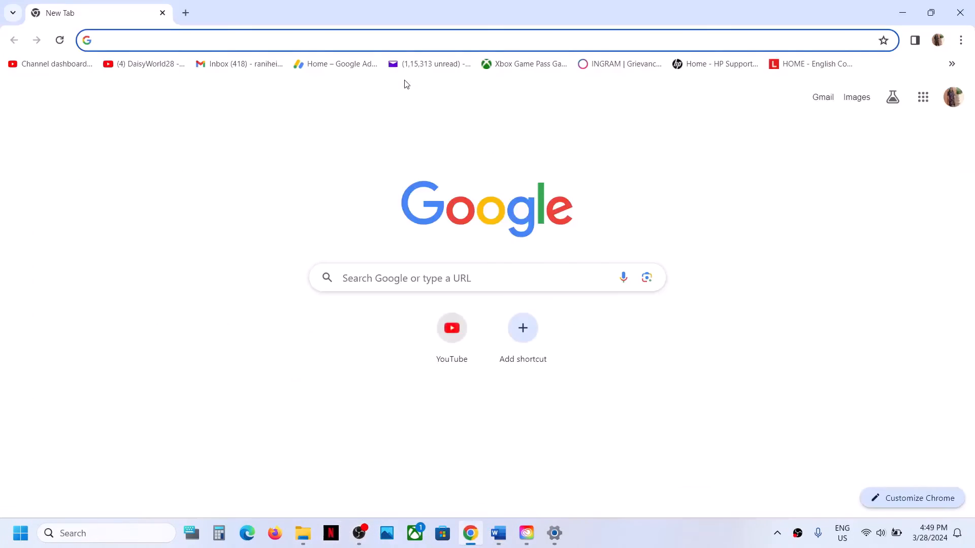
type("amd.com/en/support")
key("Return")
- Select the AMD Radeon RX 6000M Series graphics product AMD Radeon RX 6700M from the product list and submit it
scroll(374, 245, "down", 4)
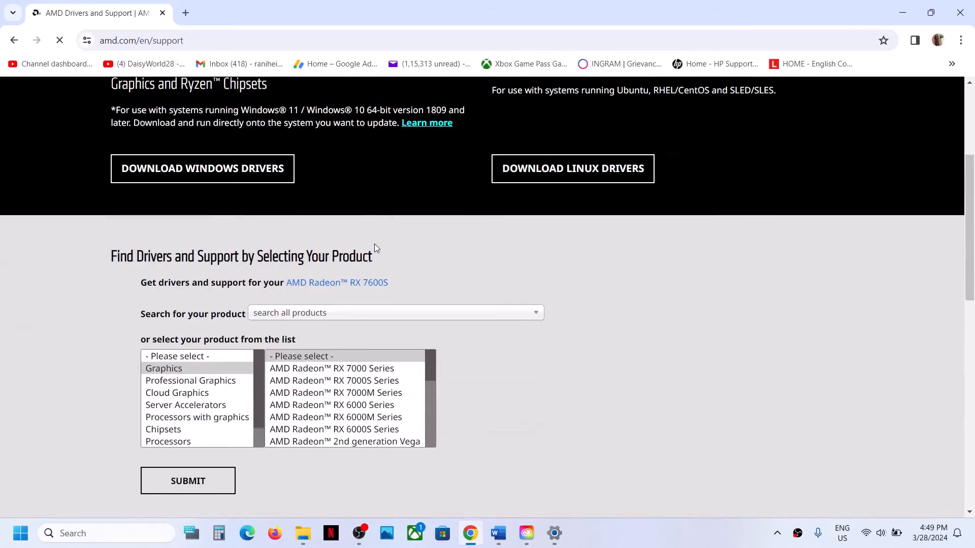
scroll(350, 377, "down", 2)
scroll(364, 397, "up", 2)
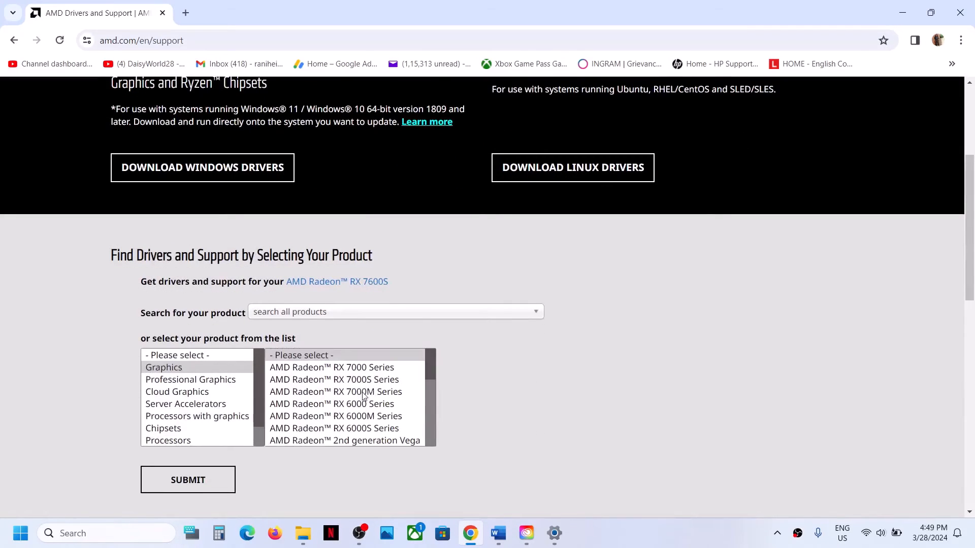
left_click(354, 417)
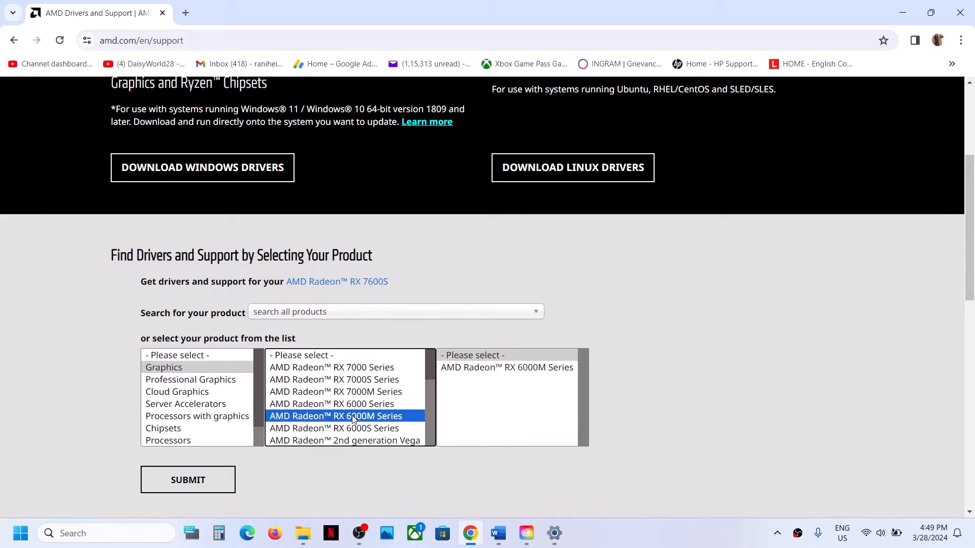
left_click(507, 367)
left_click(666, 379)
scroll(666, 387, "down", 1)
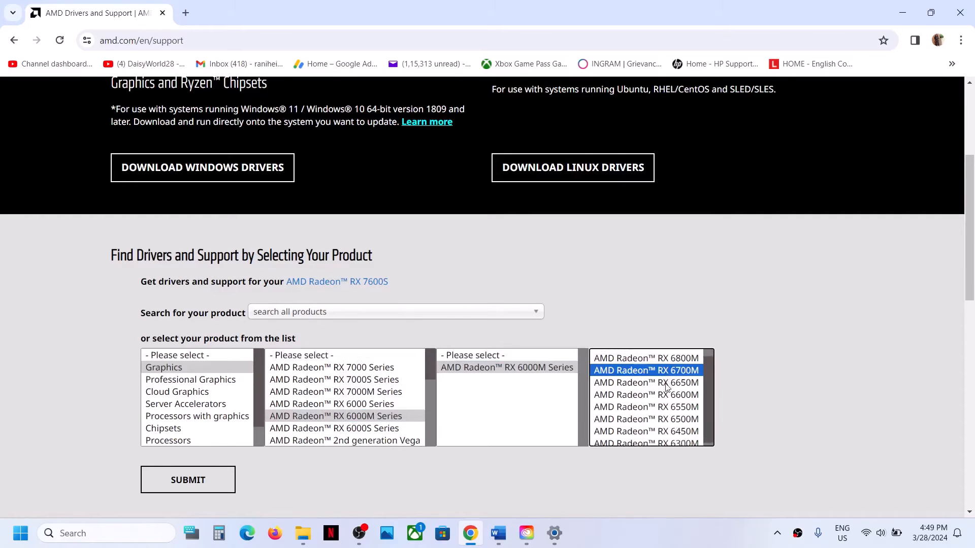
left_click(188, 483)
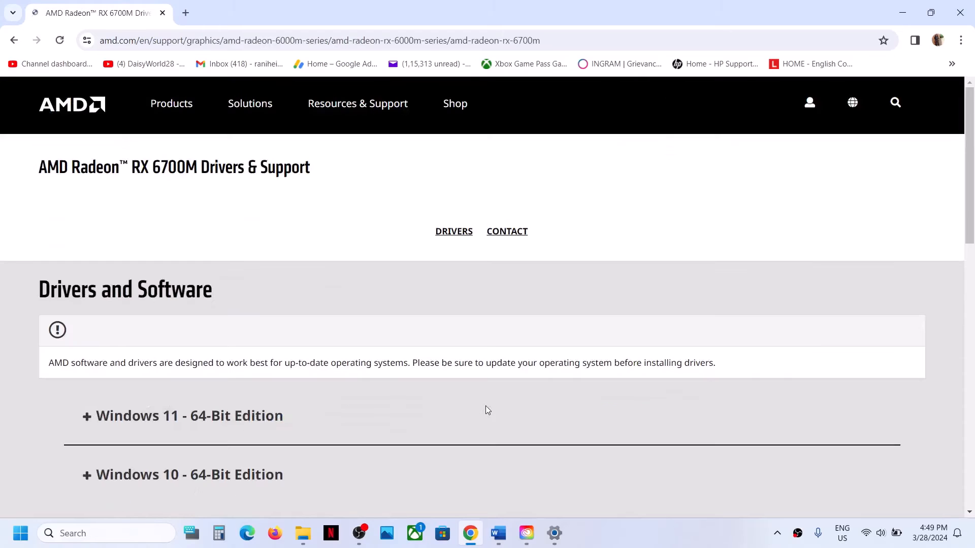
- Expand the Windows 11 - 64-Bit Edition drivers and view the Auto-Detect and Install and Adrenalin Edition downloads
scroll(485, 406, "down", 2)
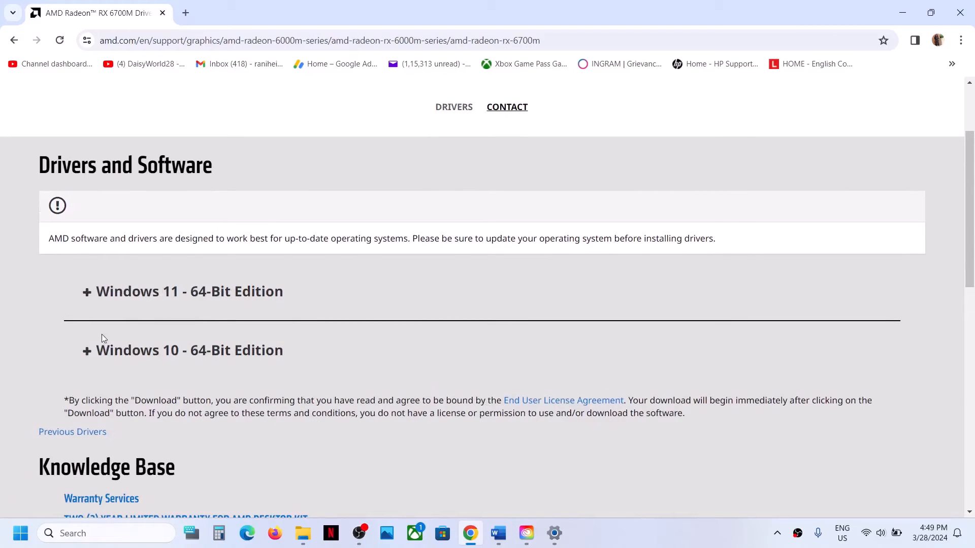
left_click(86, 292)
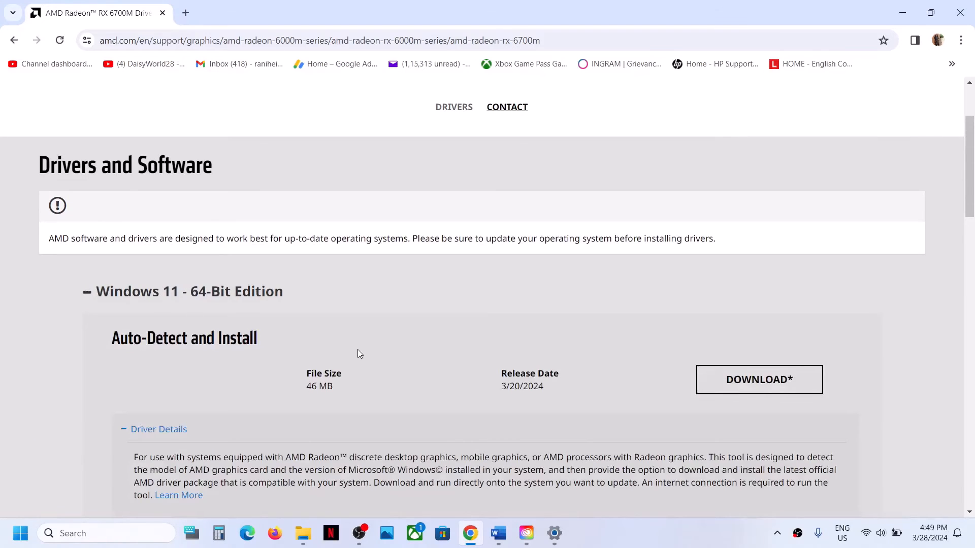
scroll(359, 354, "down", 2)
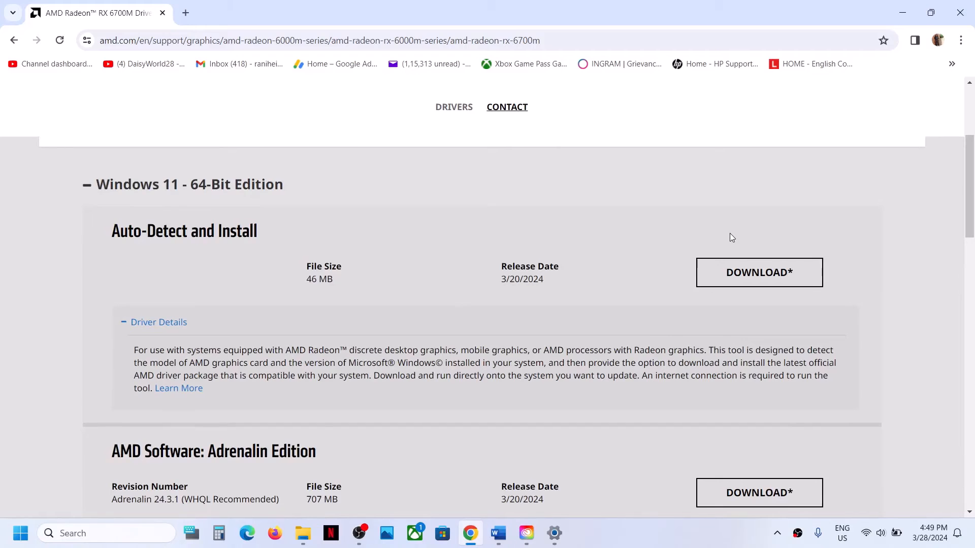
- Return to the Word document and copy "Intel Driver & Support Assistant" from the note for Intel users
left_click(498, 533)
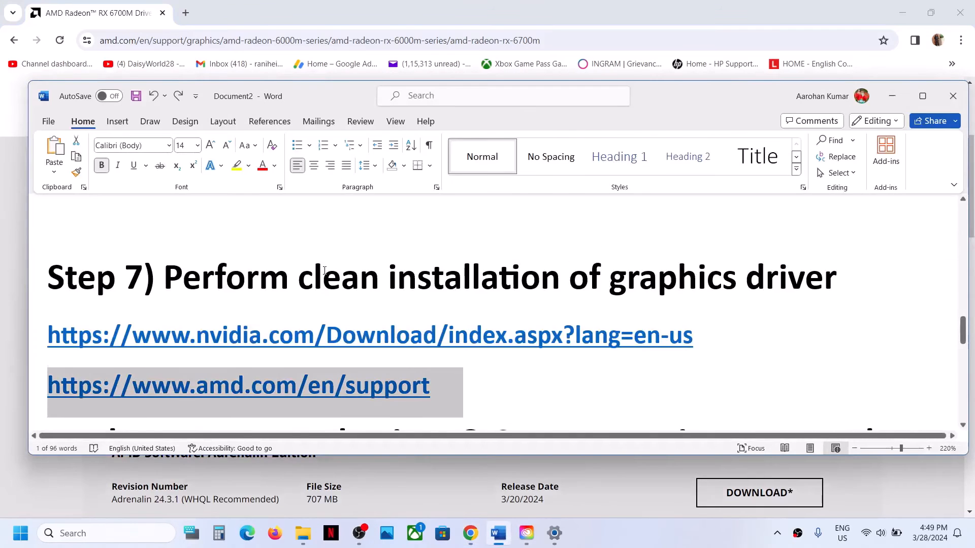
scroll(324, 270, "down", 3)
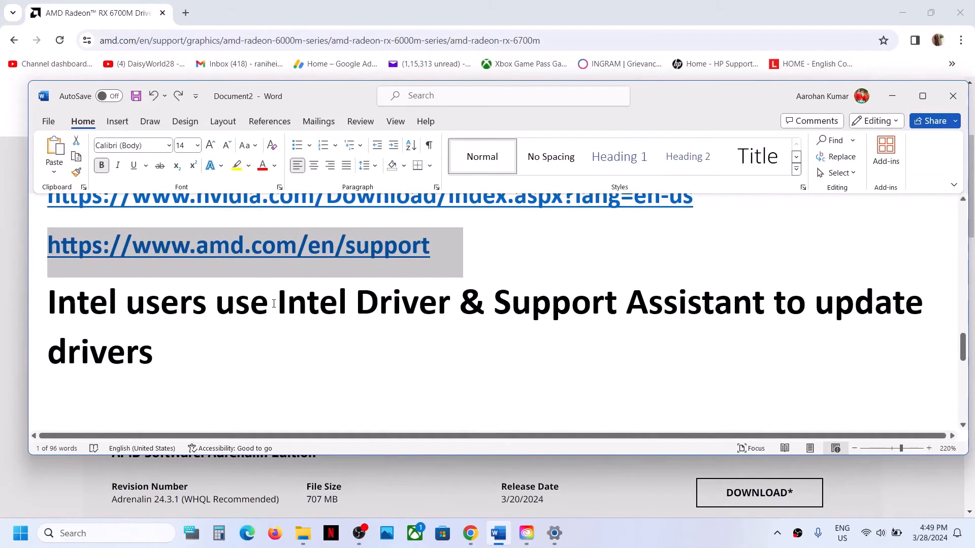
left_click_drag(280, 304, 719, 306)
key("ctrl+c")
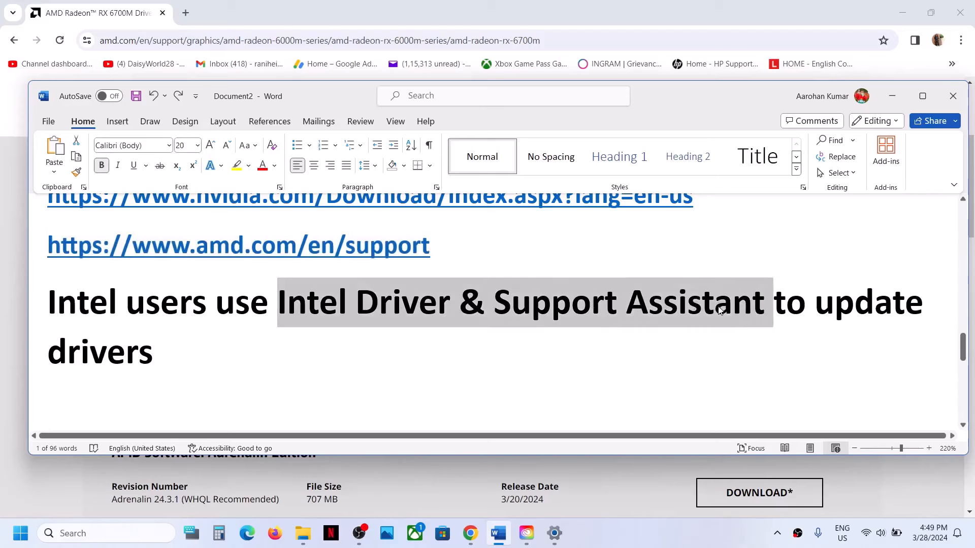
- Search the web in a new browser tab for the copied Intel Driver & Support Assistant text and download its installer from Intel's page
left_click(186, 13)
key("ctrl+v")
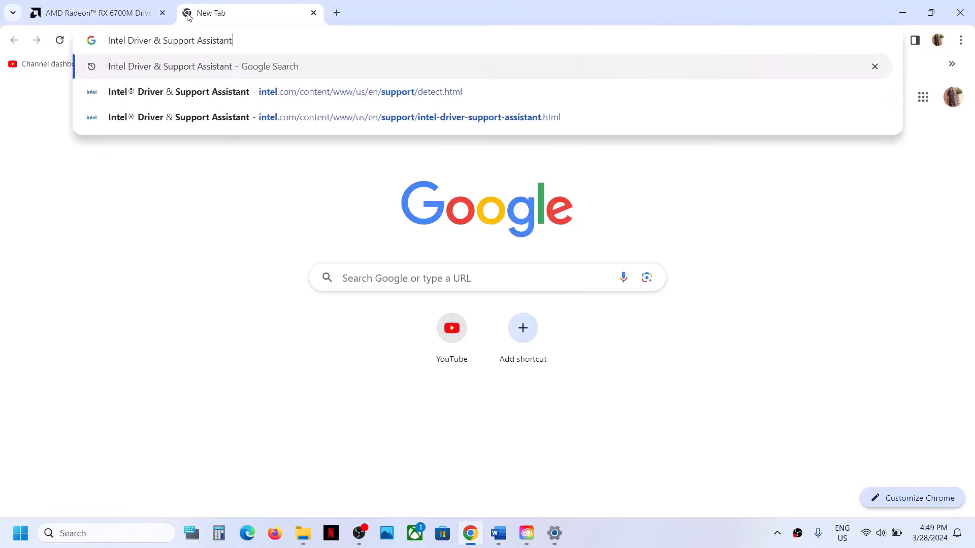
key("Return")
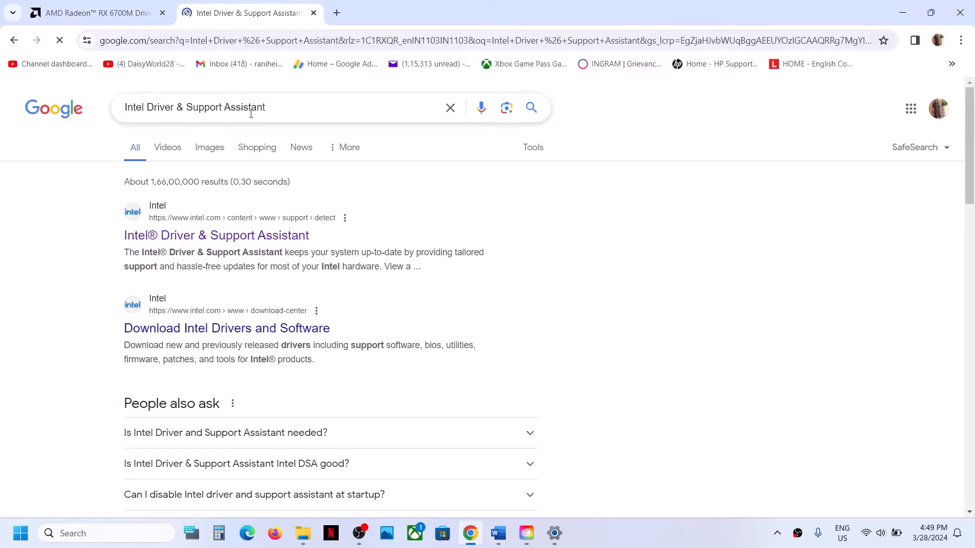
left_click(215, 237)
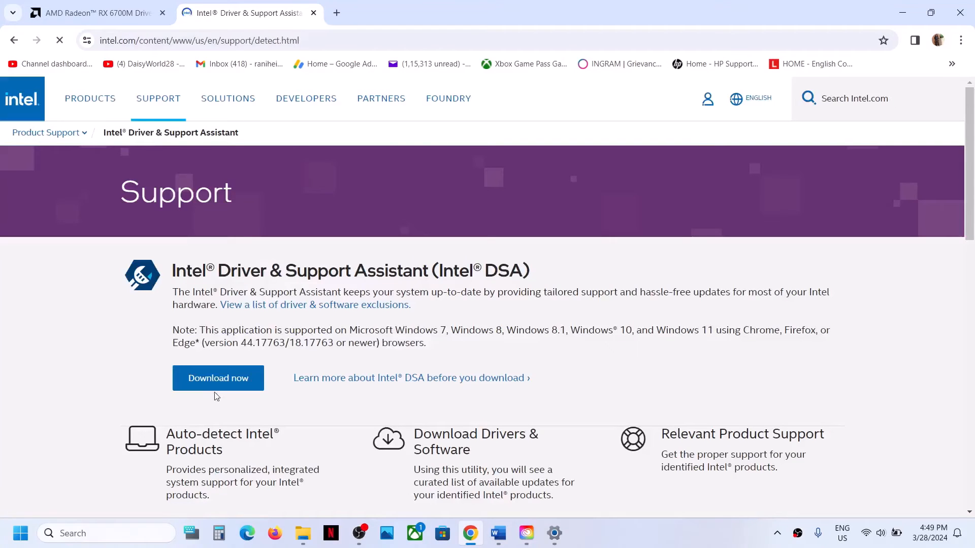
left_click(253, 390)
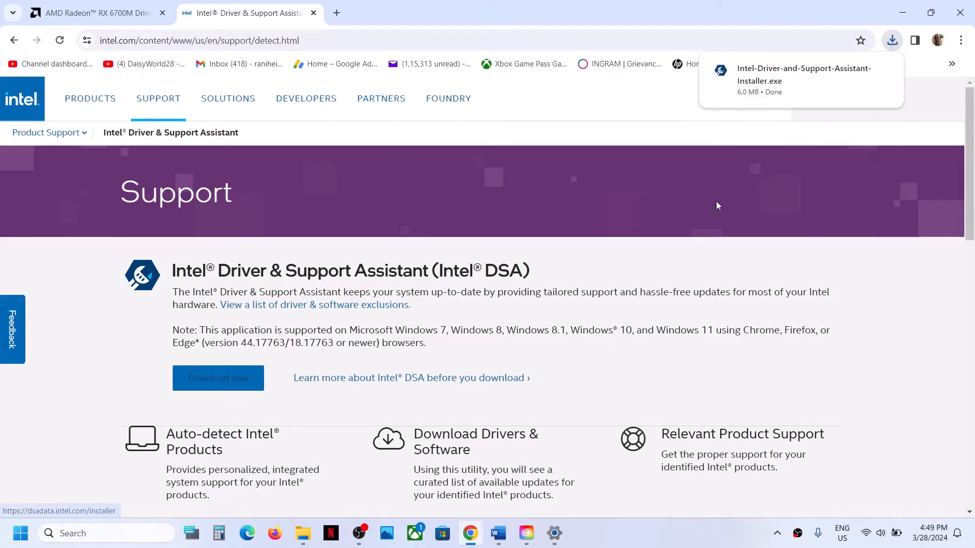
- Run the downloaded Intel Driver & Support Assistant installer, repair the existing installation, and close the setup
left_click(768, 69)
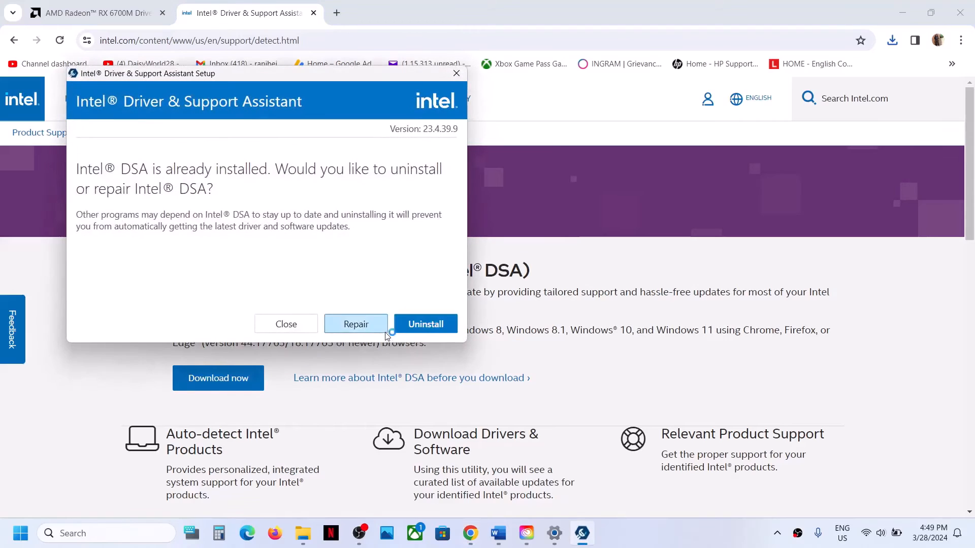
left_click(376, 328)
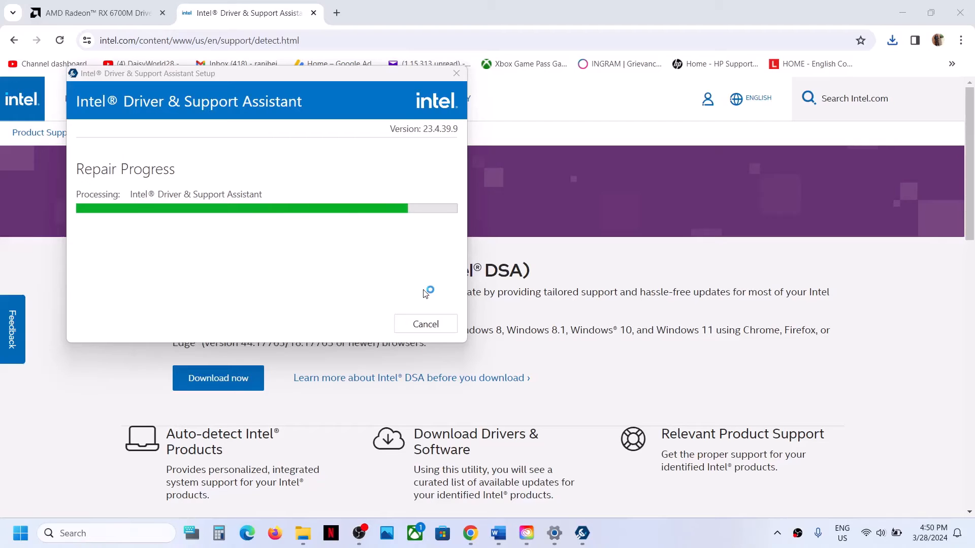
left_click(425, 324)
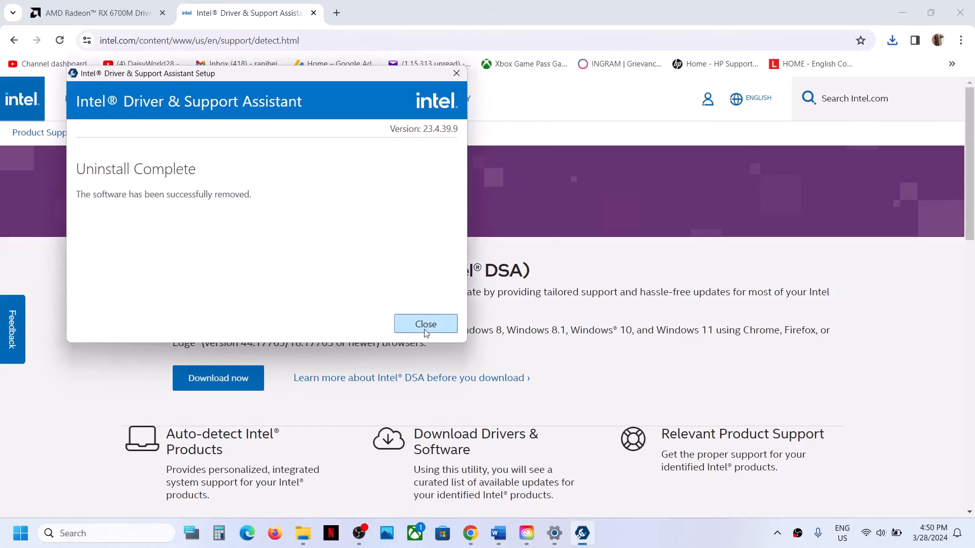
- Search Windows for Intel Driver & Support Assistant and launch the app to scan the system for driver updates
left_click(109, 540)
type("intel")
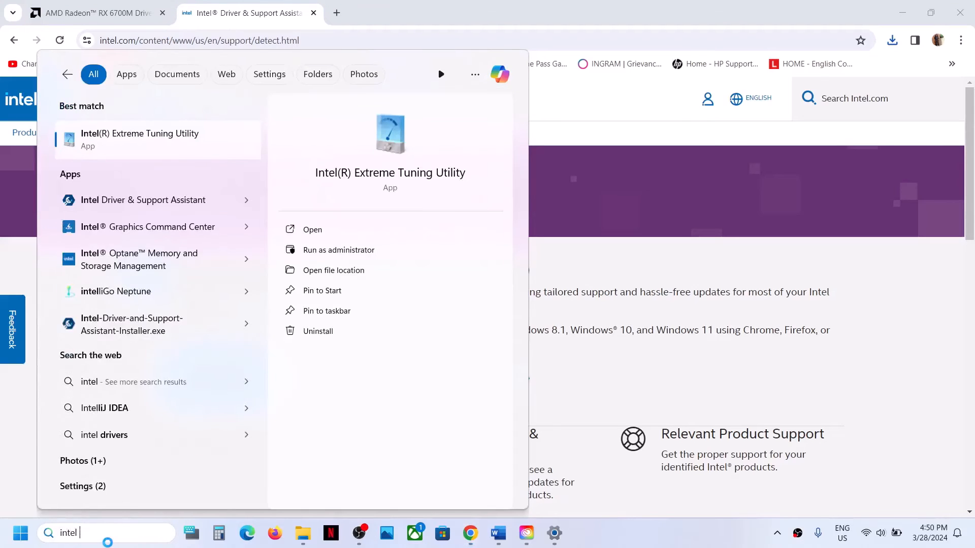
type(" drop")
key("BackSpace")
key("BackSpace")
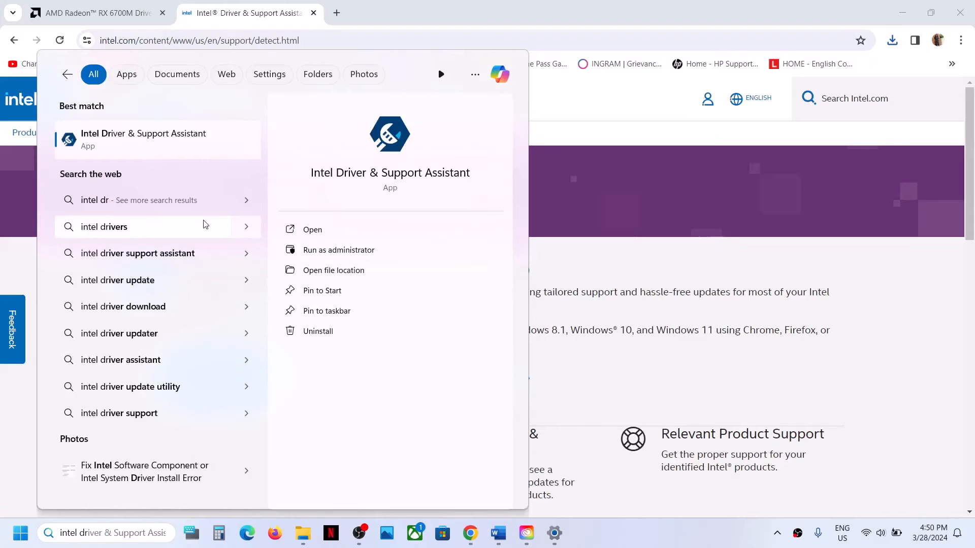
left_click(150, 146)
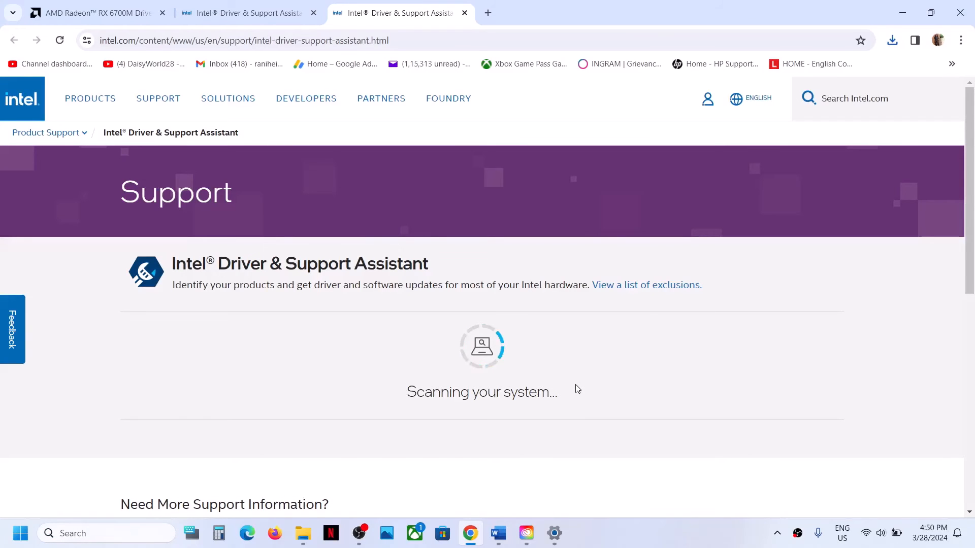
- Review the scan results and install history, expanding the Intel Wireless Bluetooth entry dated 3/25/2024
scroll(577, 389, "down", 3)
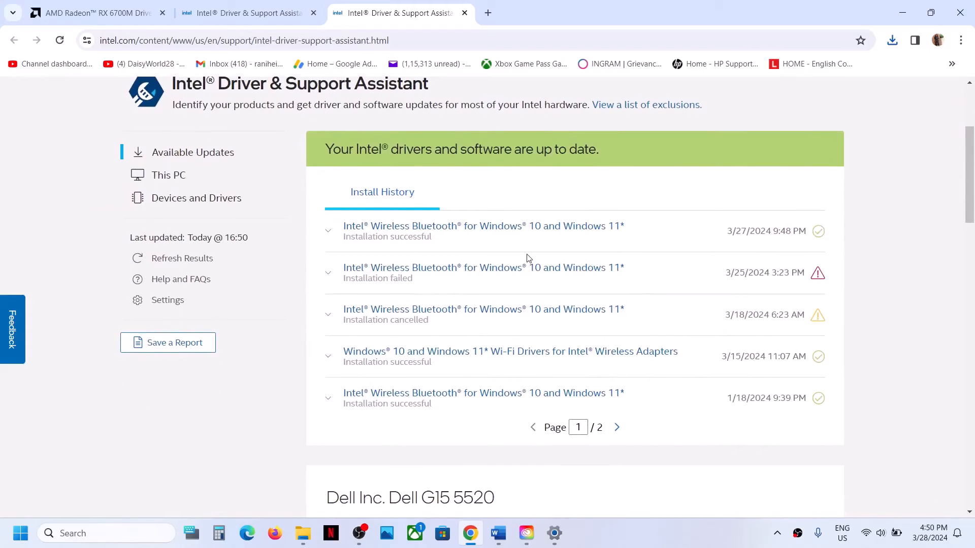
scroll(554, 206, "up", 1)
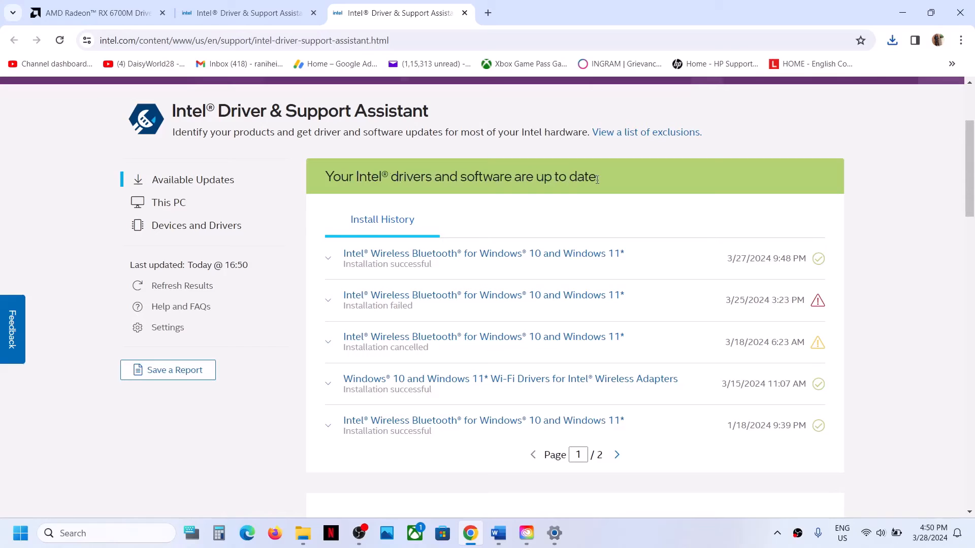
left_click(328, 301)
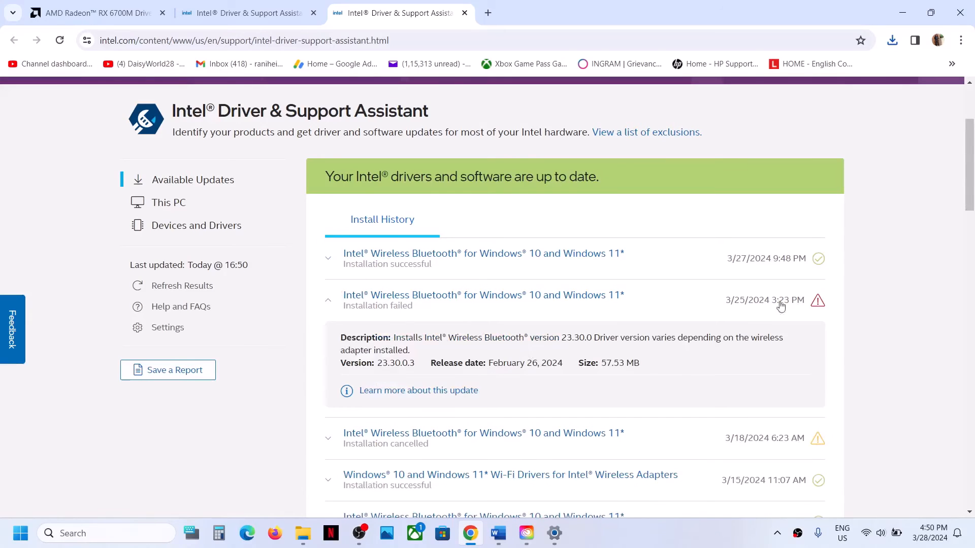
- Return from the Intel scan results to the Word document with the troubleshooting steps
scroll(748, 312, "up", 2)
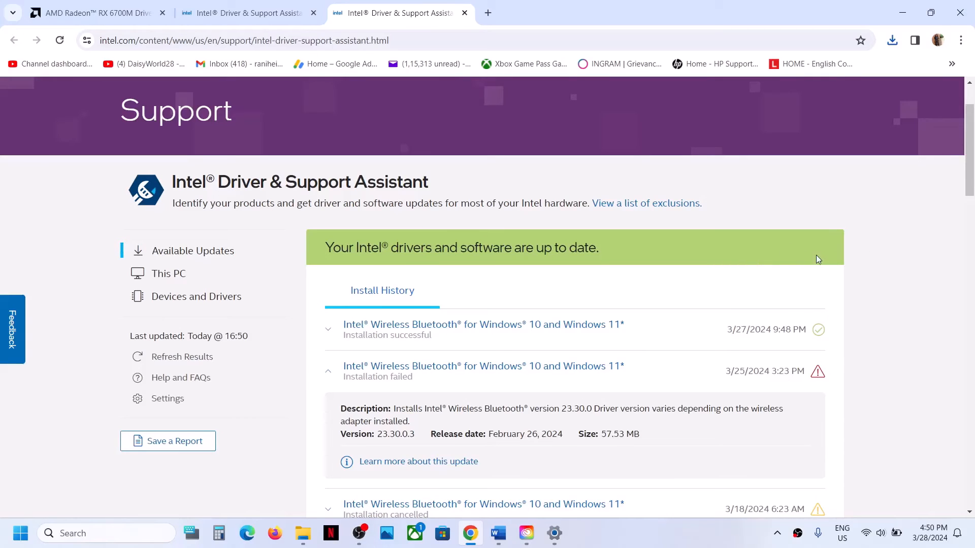
left_click(498, 533)
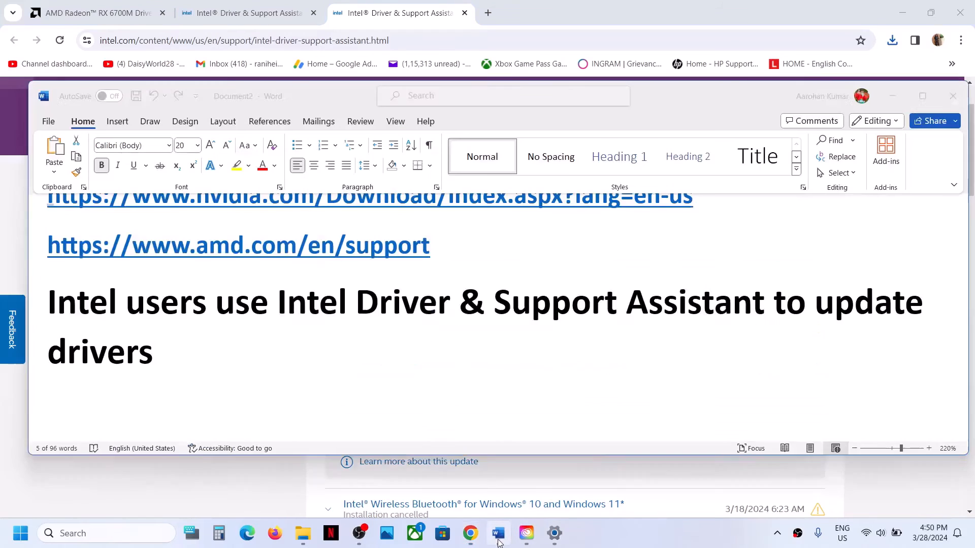
left_click(20, 533)
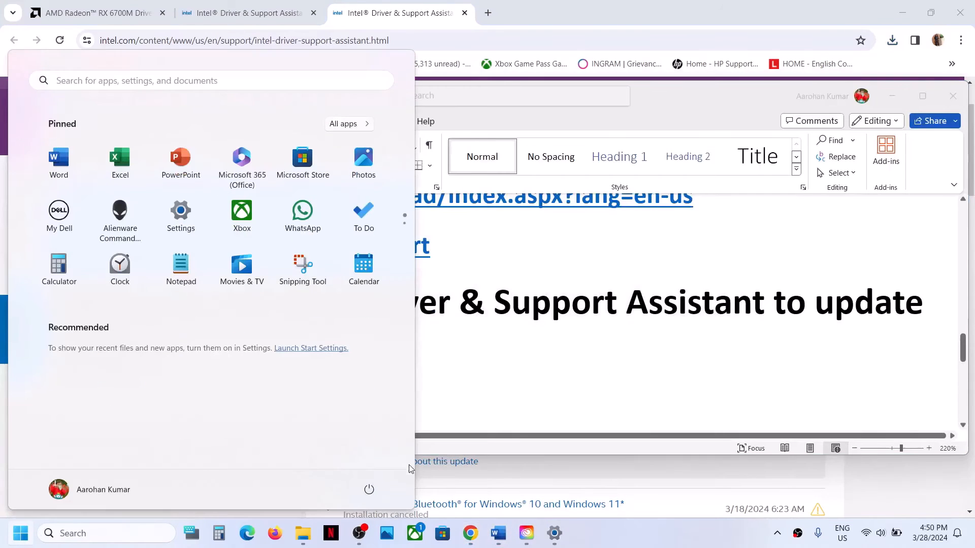
left_click(367, 493)
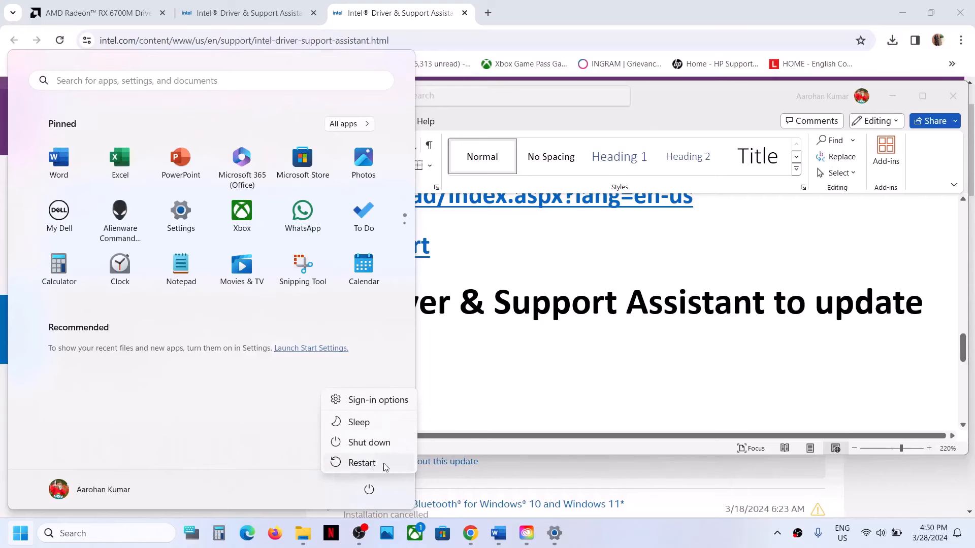
left_click(644, 276)
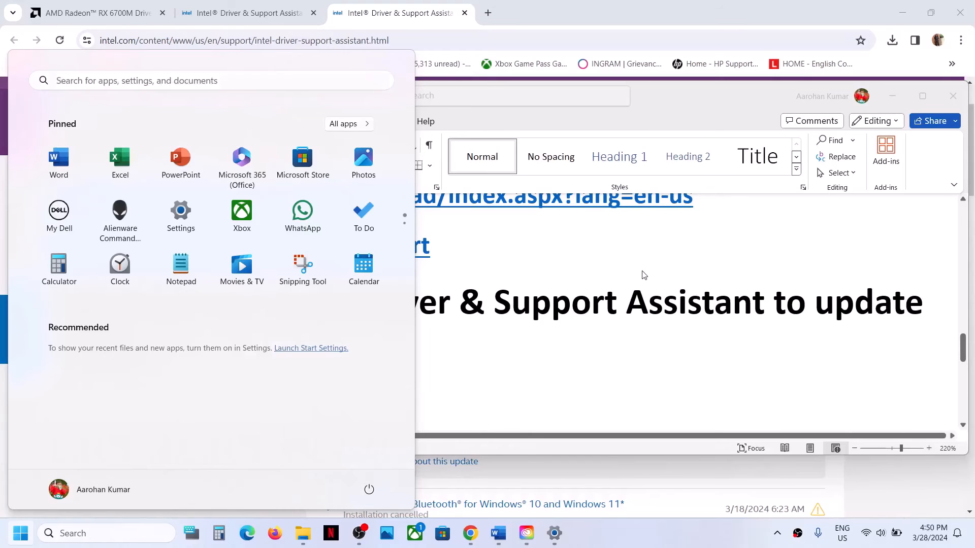
left_click(543, 305)
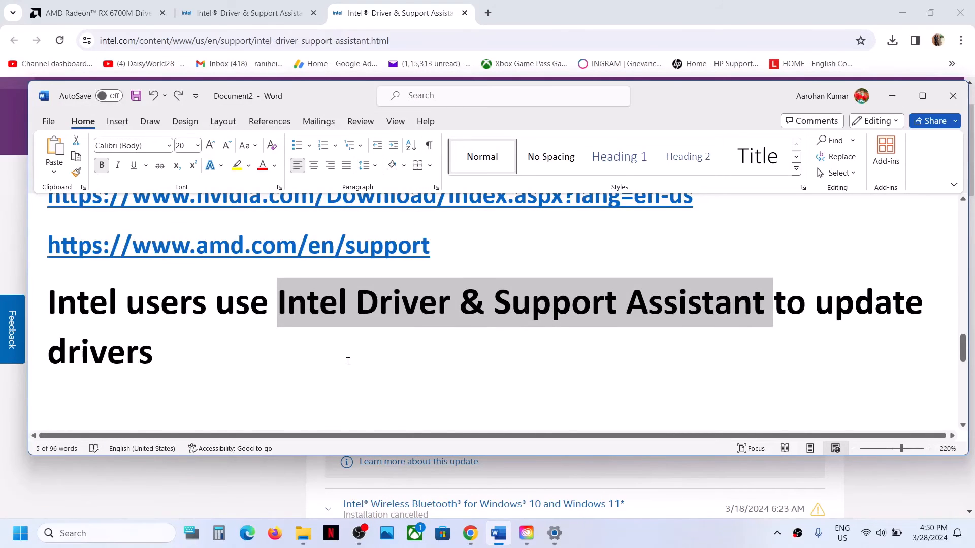
- Copy the Visual C++ download link under Step 8 of the notes and open it in a new browser tab
scroll(348, 362, "down", 5)
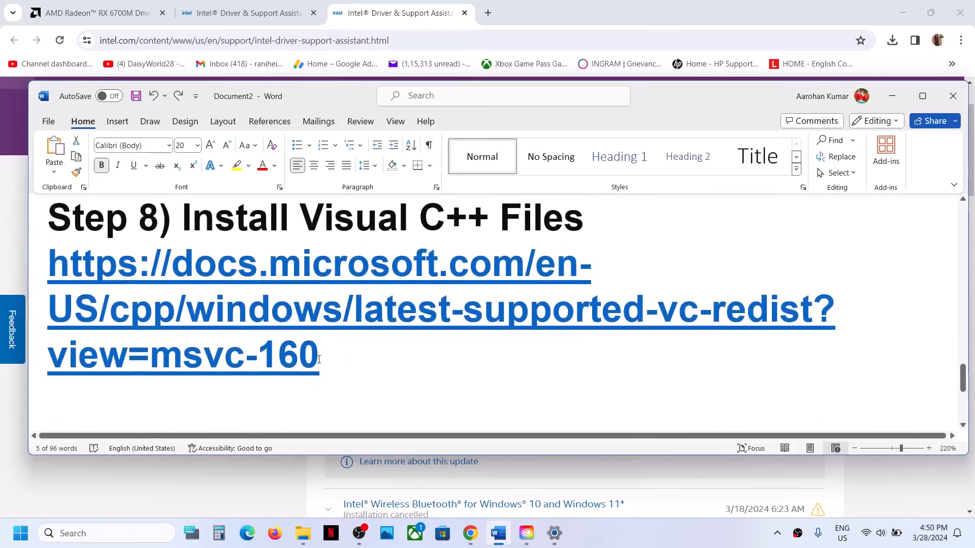
left_click_drag(327, 359, 48, 265)
key("ctrl+c")
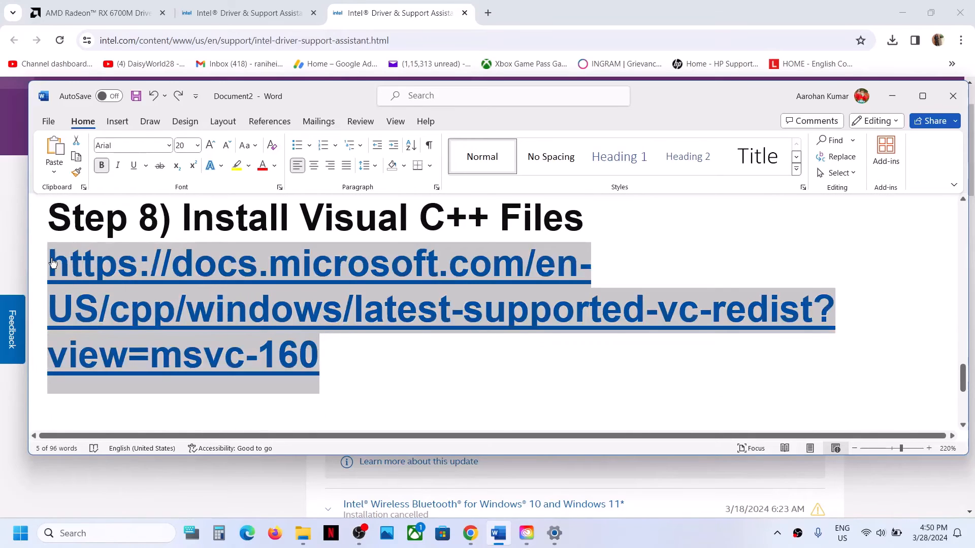
left_click(488, 13)
key("ctrl+v")
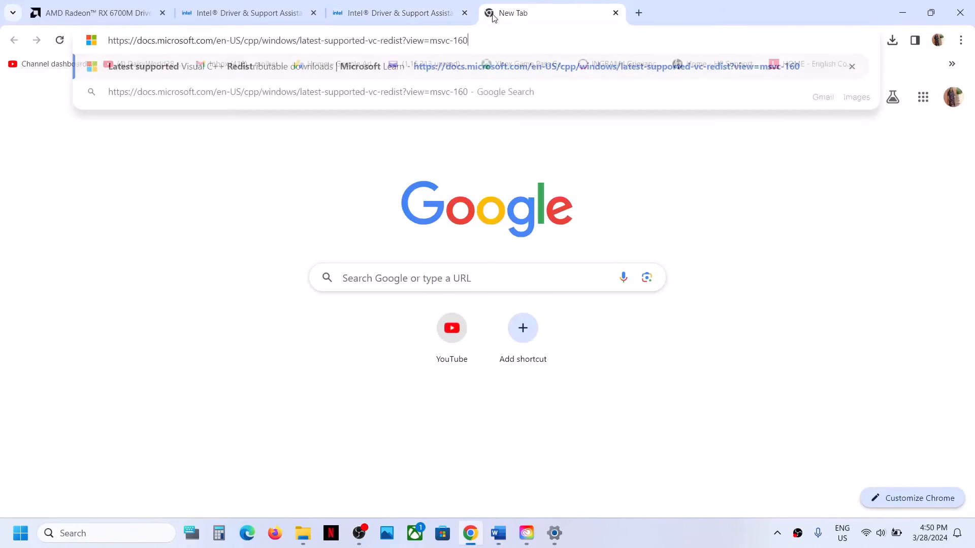
key("Return")
- Download the latest x86 Visual C++ Redistributable for Visual Studio 2015, 2017, 2019 and 2022 and run its setup
scroll(469, 312, "down", 8)
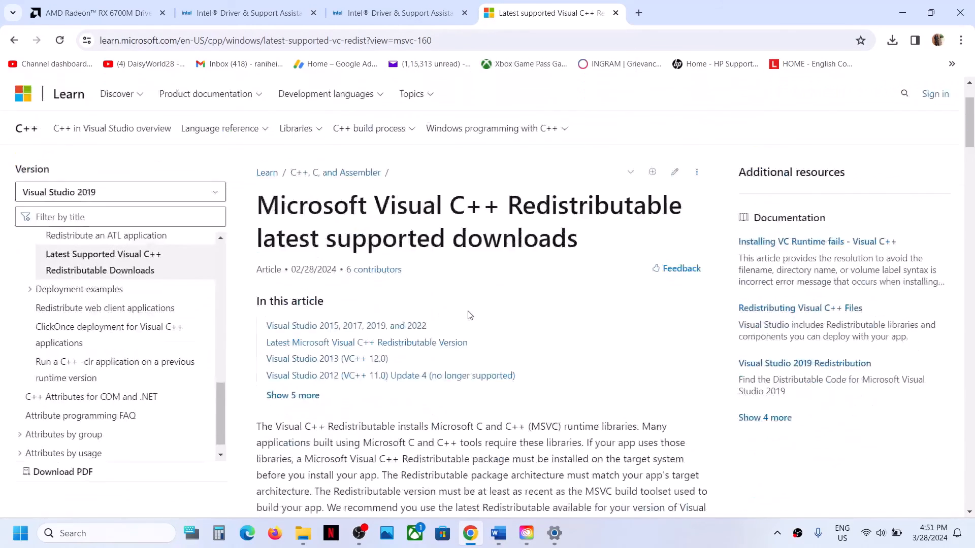
scroll(469, 311, "down", 1)
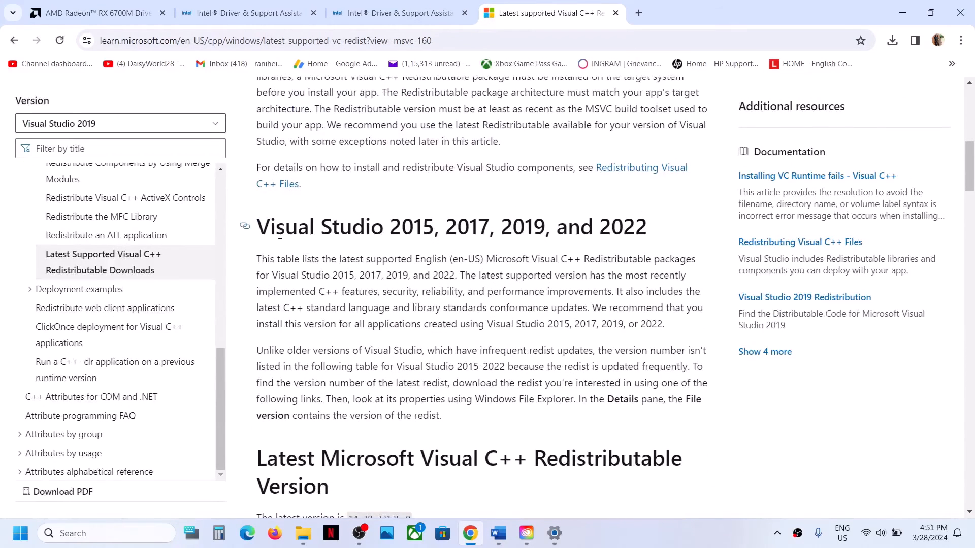
left_click_drag(277, 227, 593, 228)
scroll(493, 327, "down", 2)
scroll(493, 328, "down", 6)
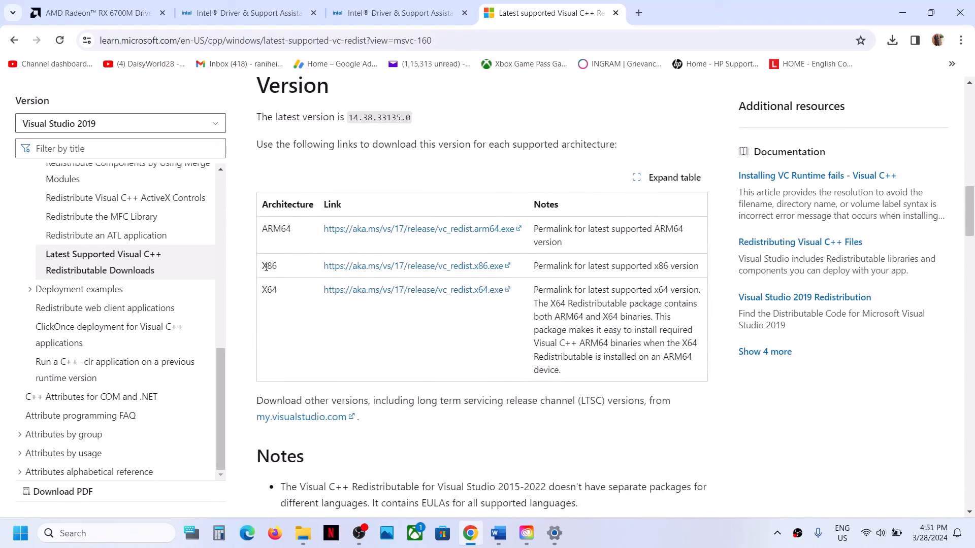
left_click_drag(266, 268, 299, 290)
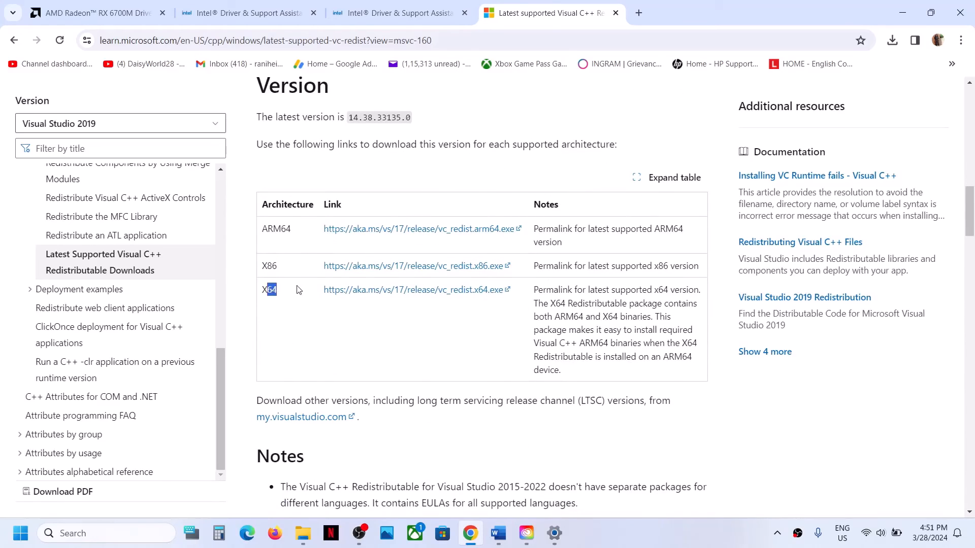
left_click(373, 268)
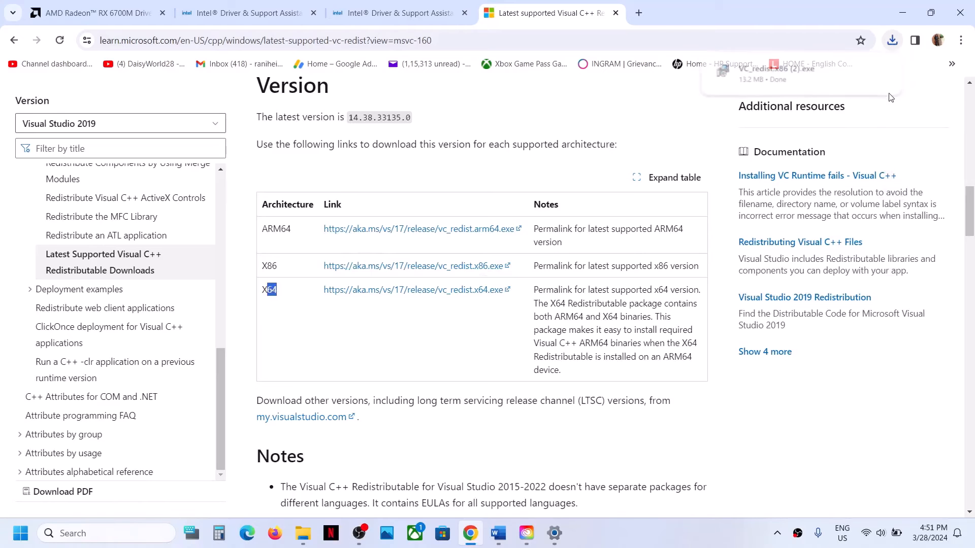
left_click(823, 81)
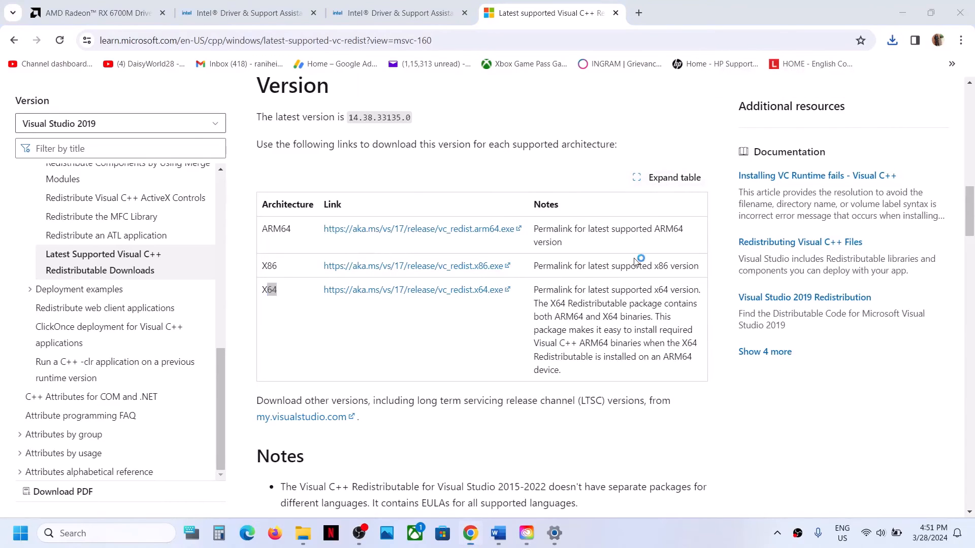
left_click(507, 339)
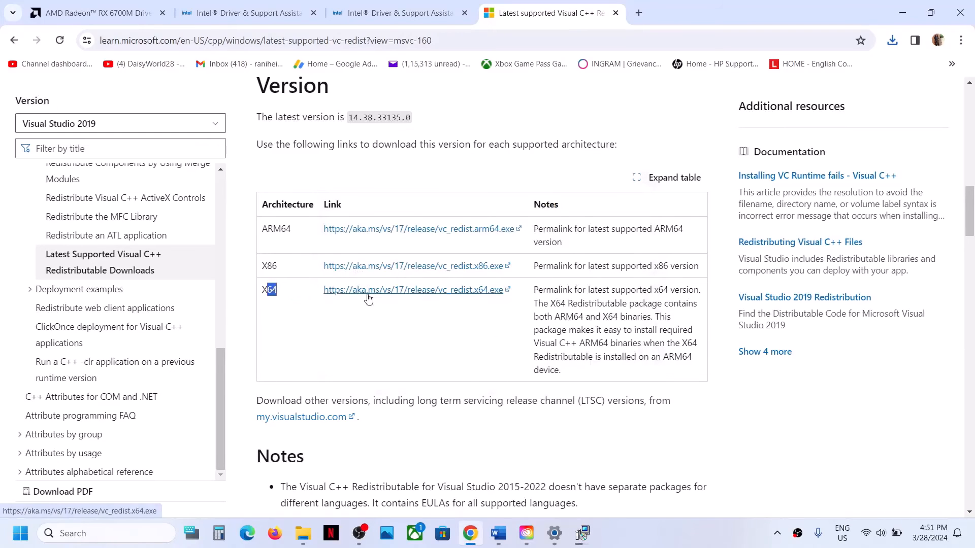
- Download the x64 Visual C++ Redistributable, run its setup, and arrange the x86 and x64 setup windows next to each other
left_click(388, 294)
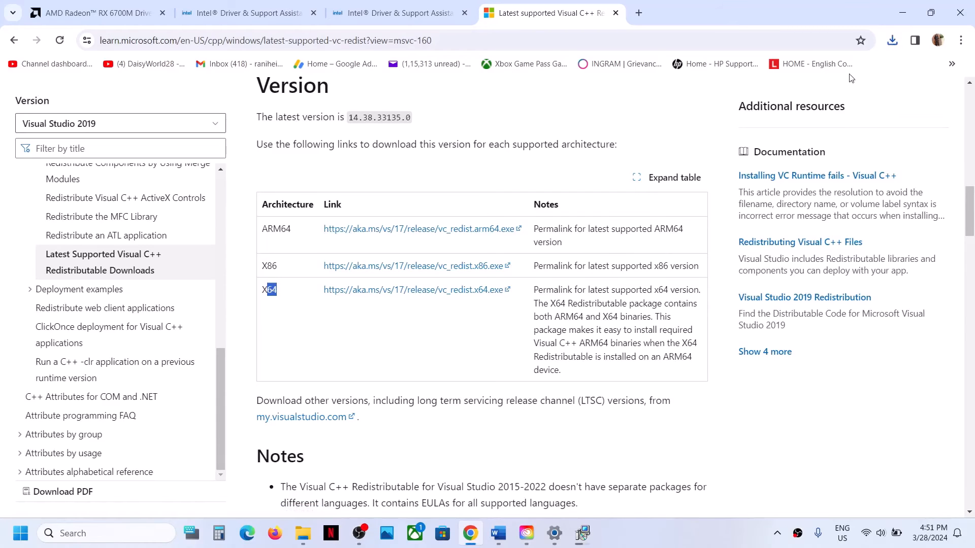
left_click(892, 48)
left_click(751, 96)
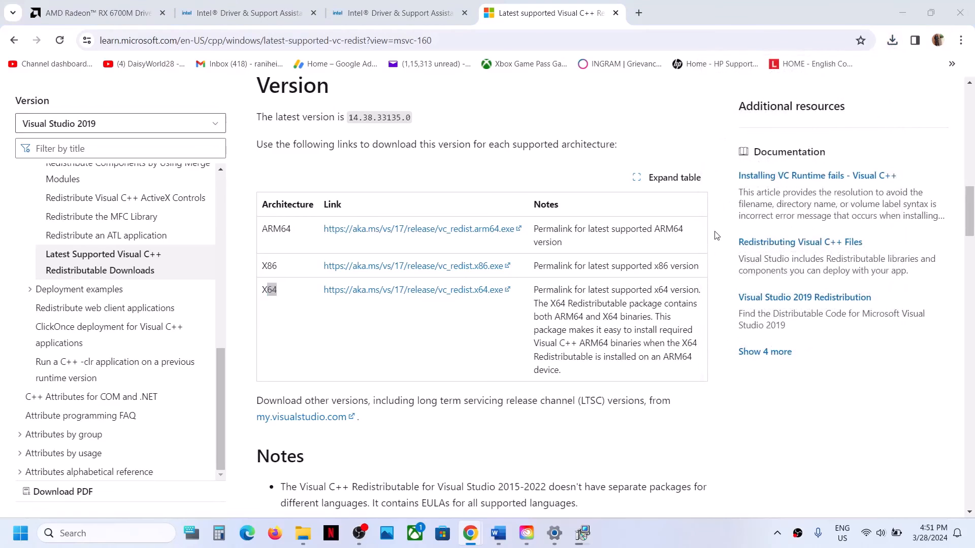
left_click(508, 338)
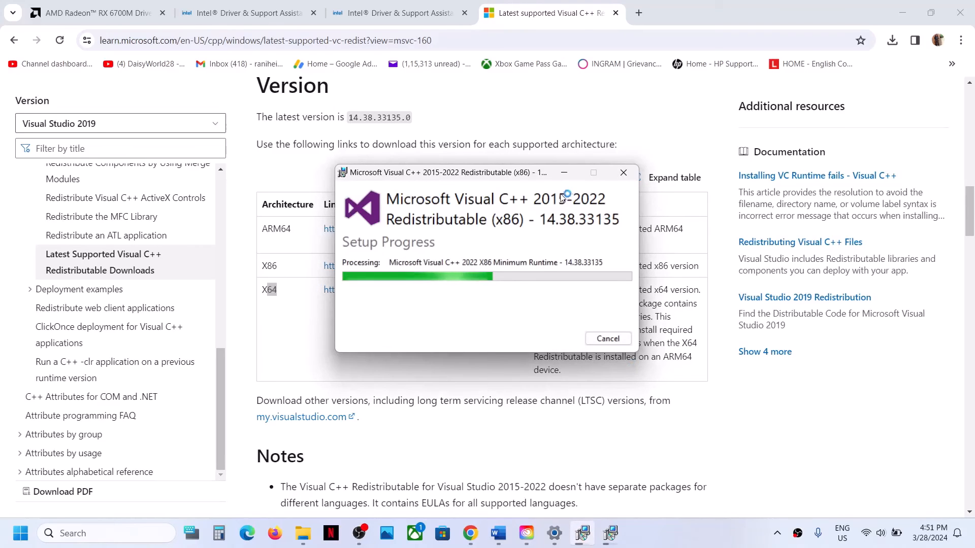
left_click_drag(533, 177, 326, 201)
left_click_drag(502, 180, 578, 198)
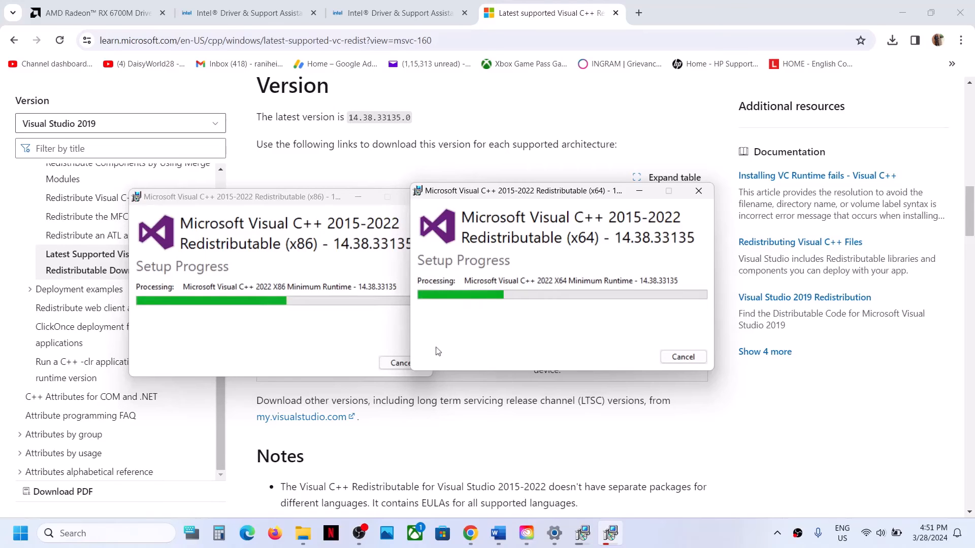
left_click(20, 534)
left_click(369, 489)
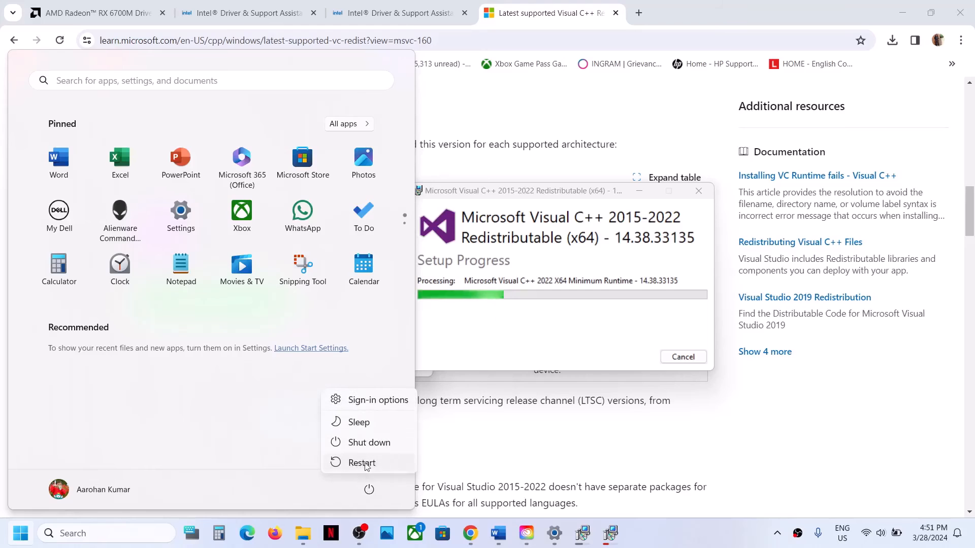
left_click(588, 323)
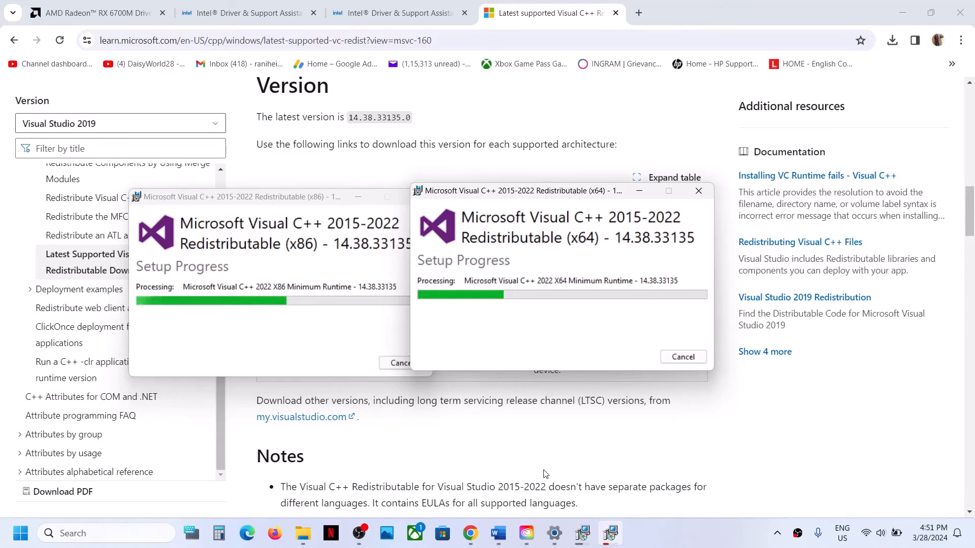
- Go to Step 9 in the Word notes and select the text "Try Older Version"
left_click(499, 539)
scroll(437, 295, "down", 4)
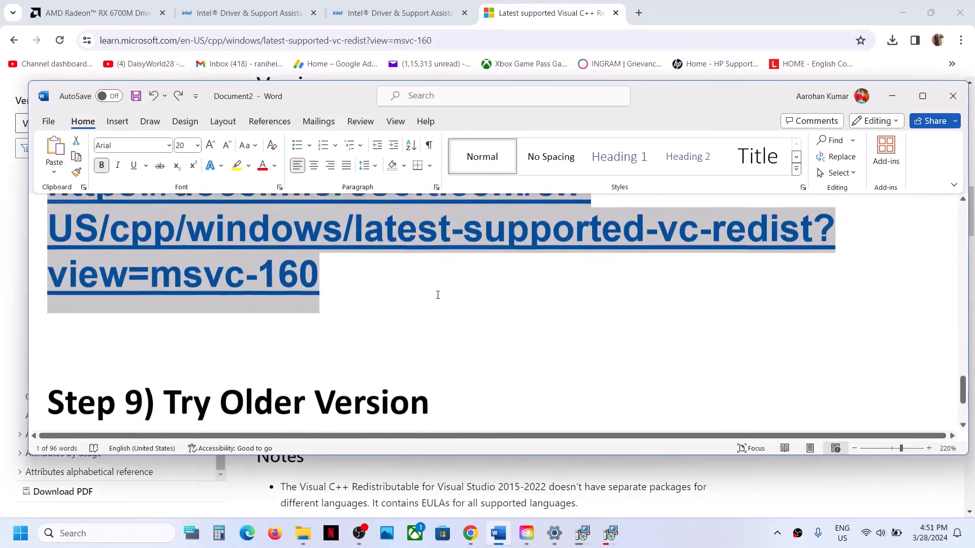
left_click_drag(183, 313, 413, 296)
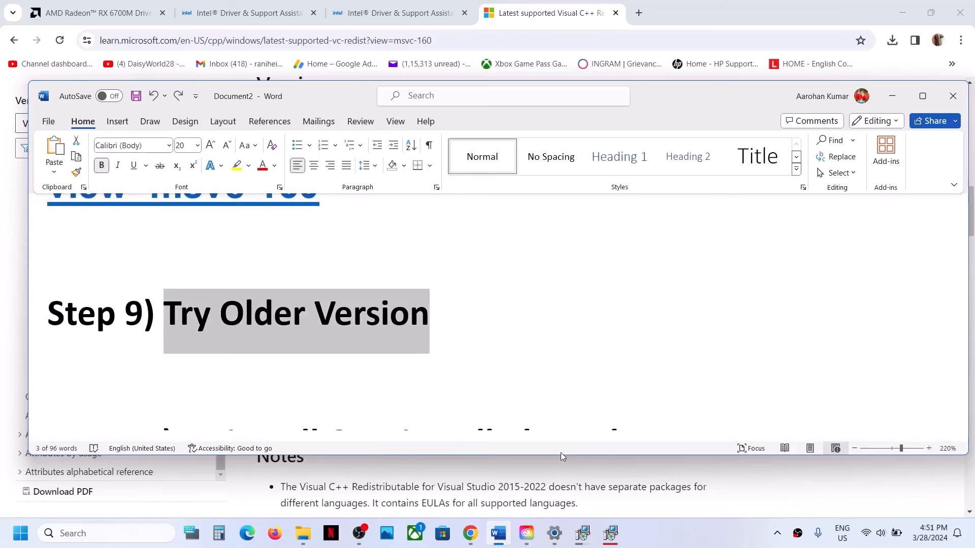
- Switch to Creative Cloud Desktop, review the other versions offered for the Photoshop v 22.5.1 entry, and close the version list
left_click(527, 534)
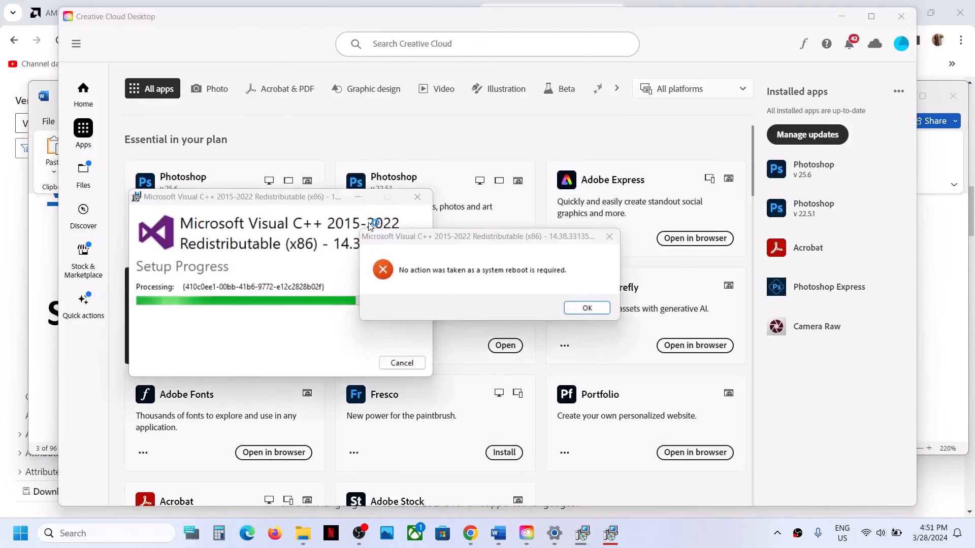
left_click(485, 152)
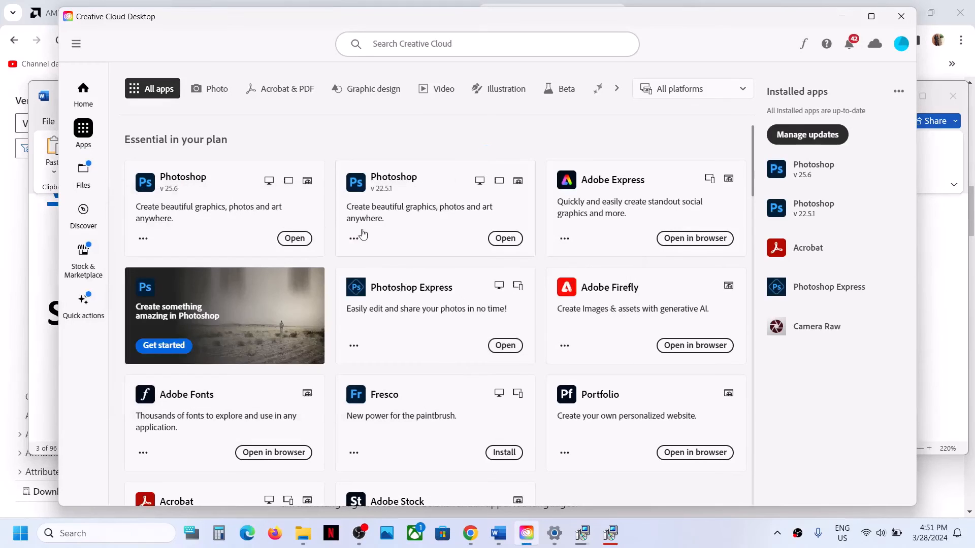
left_click(354, 240)
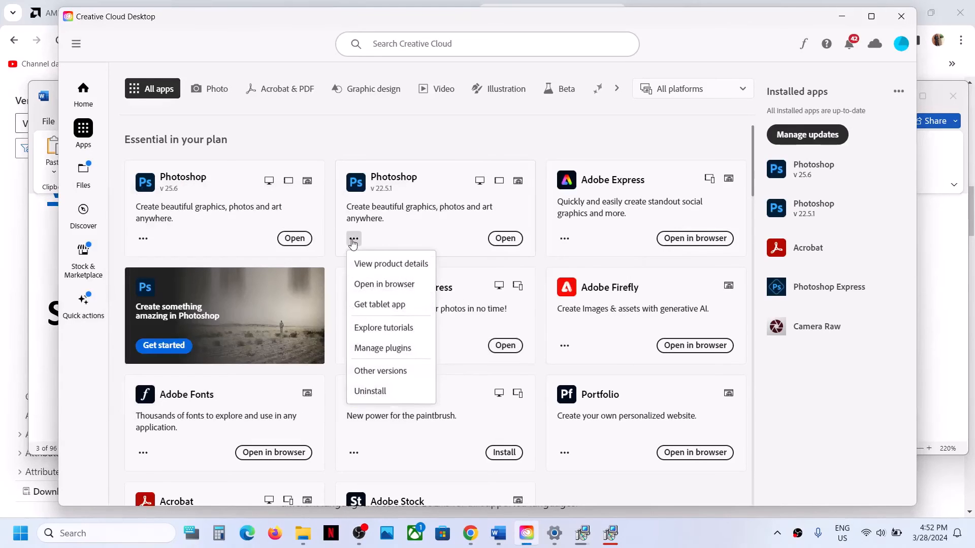
left_click(381, 371)
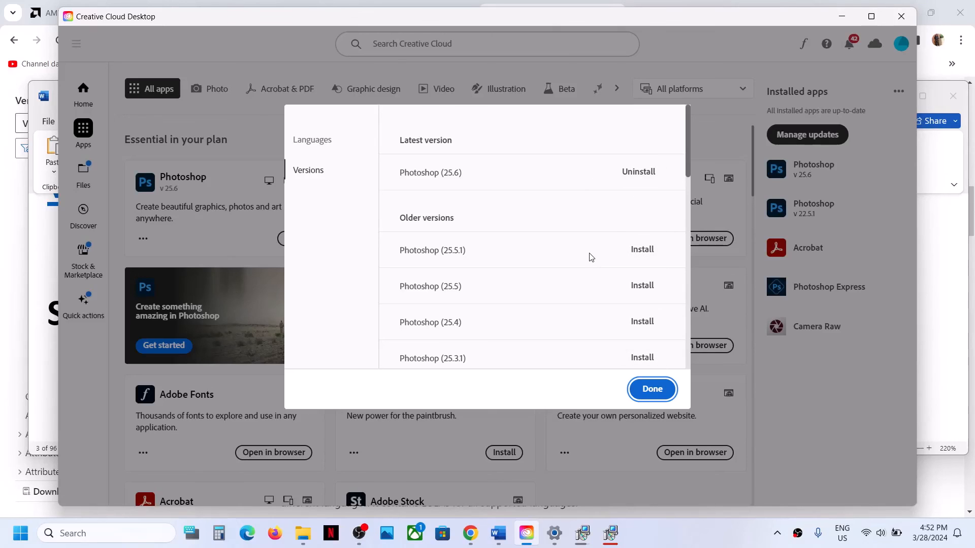
left_click(652, 390)
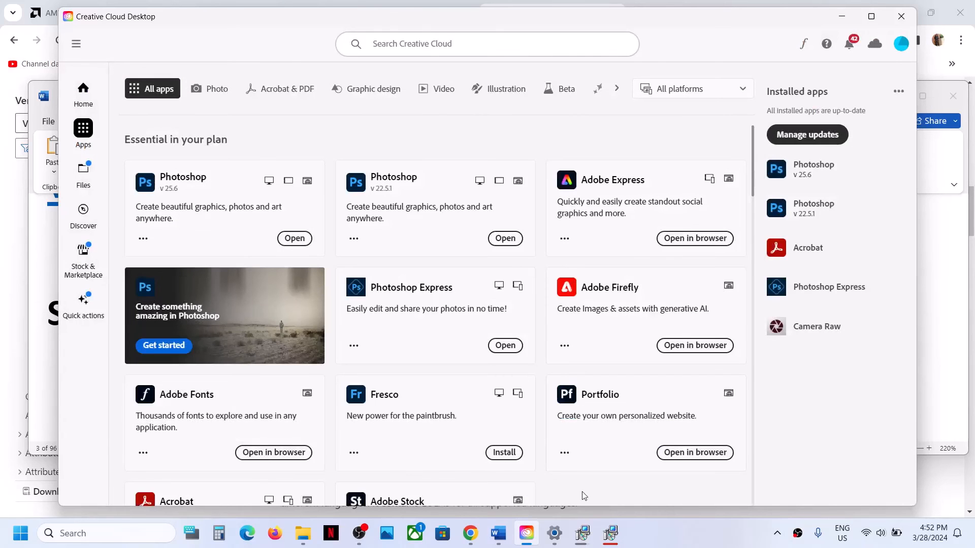
- Select the Step 10 text "Uninstall & Reinstall Photoshop" in the Word notes and minimize the document
left_click(499, 533)
scroll(458, 295, "down", 2)
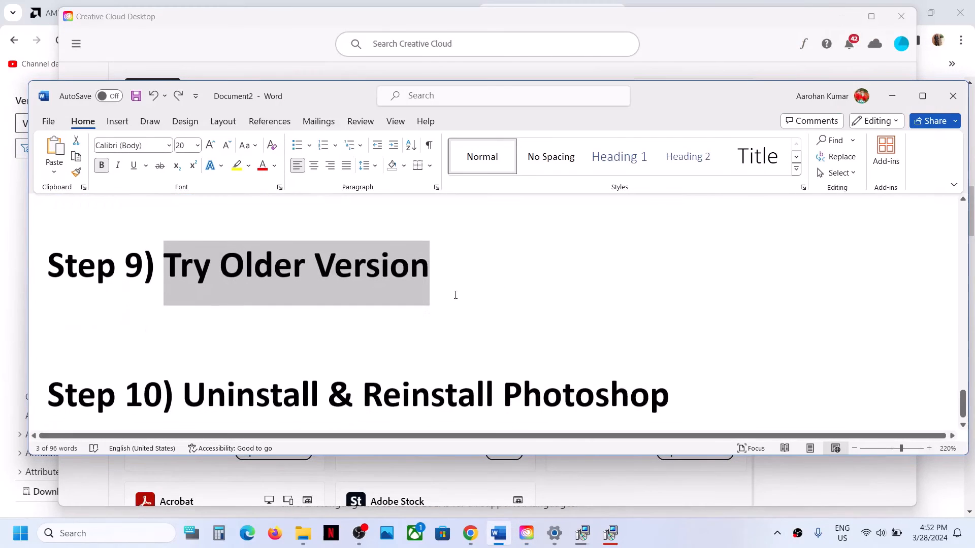
left_click_drag(184, 380, 680, 382)
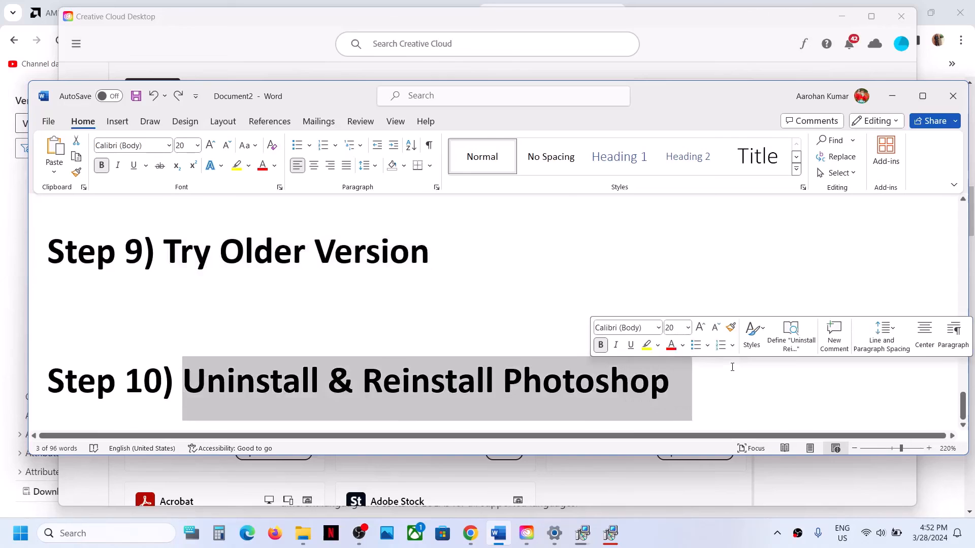
left_click(892, 104)
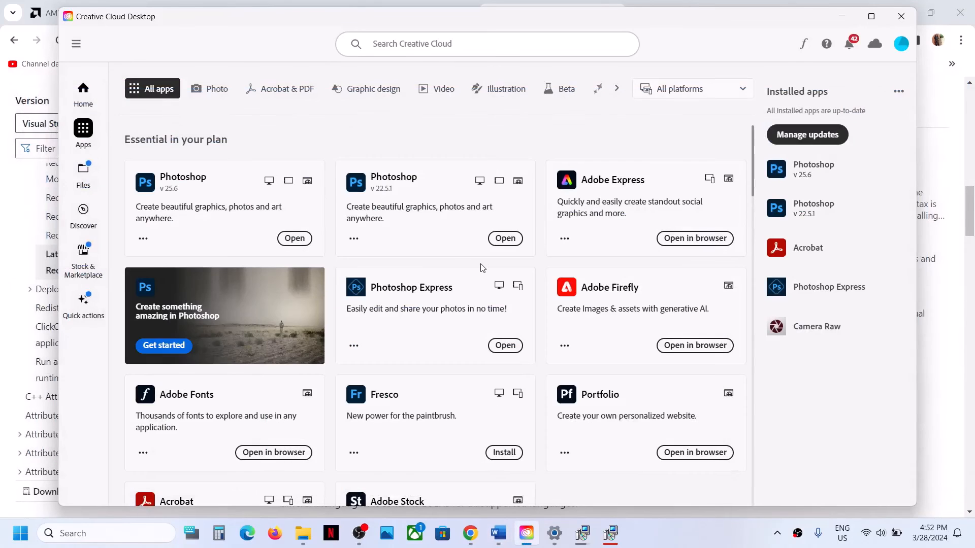
- Review where the Uninstall option is offered for the Photoshop v 22.5.1 entry, without uninstalling it
left_click(352, 242)
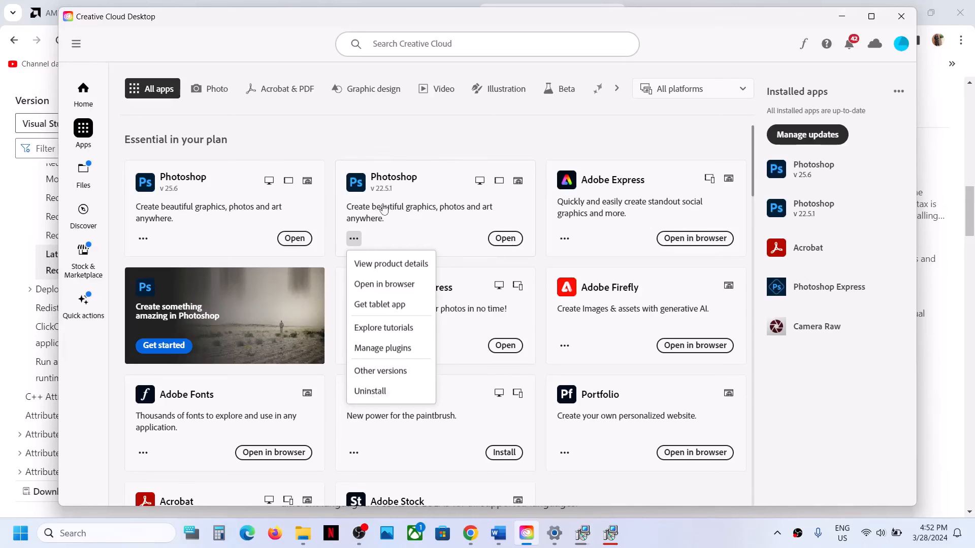
left_click(475, 133)
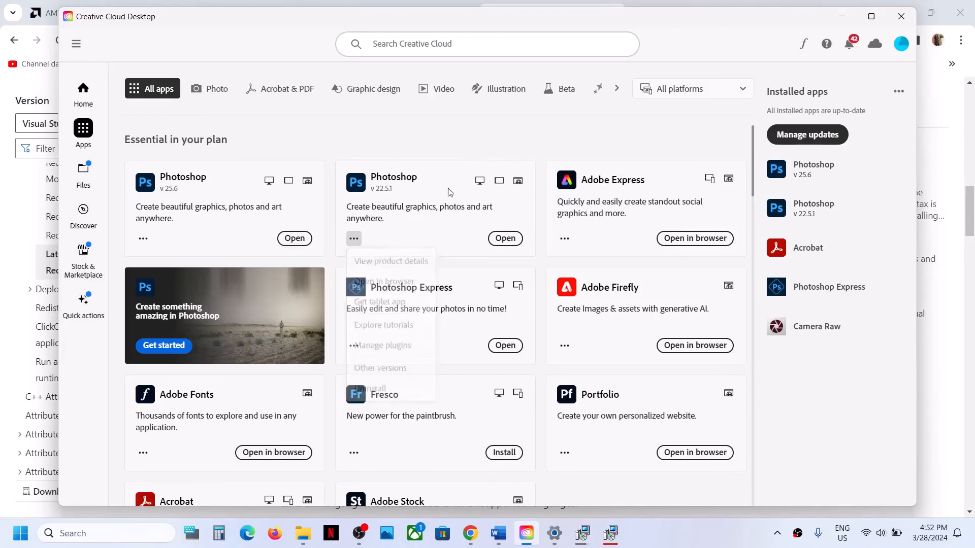
left_click(354, 238)
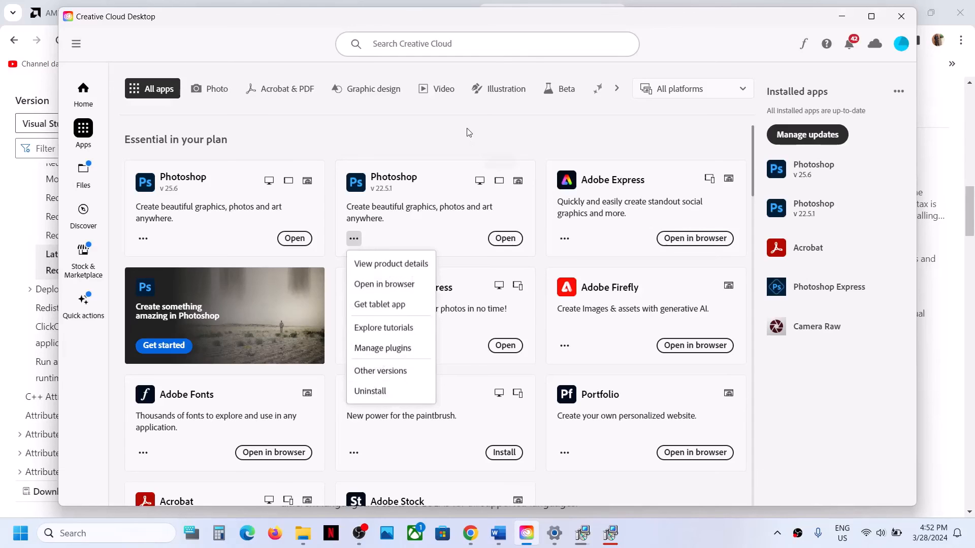
left_click(466, 131)
- Show the Windows power options with Restart, and return to Creative Cloud Desktop without restarting the computer
left_click(21, 533)
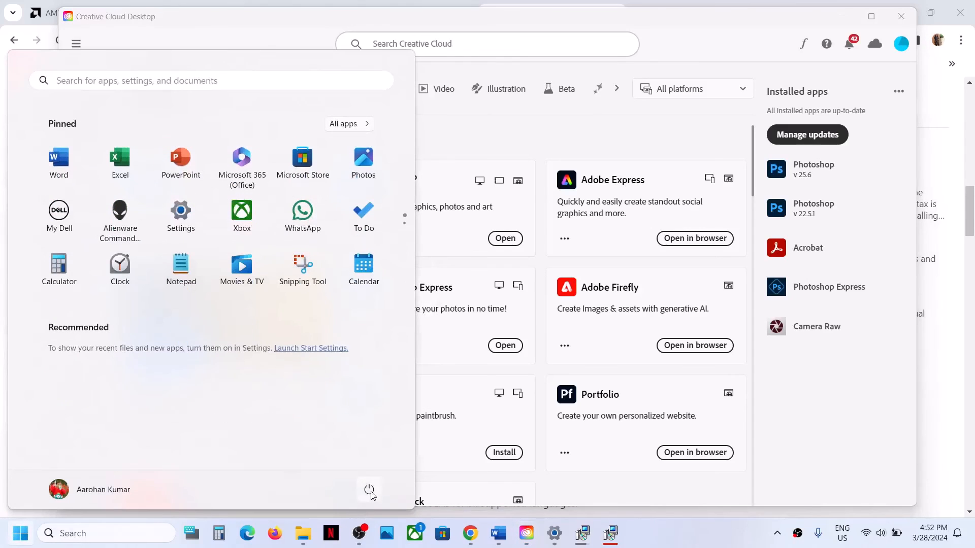
left_click(369, 490)
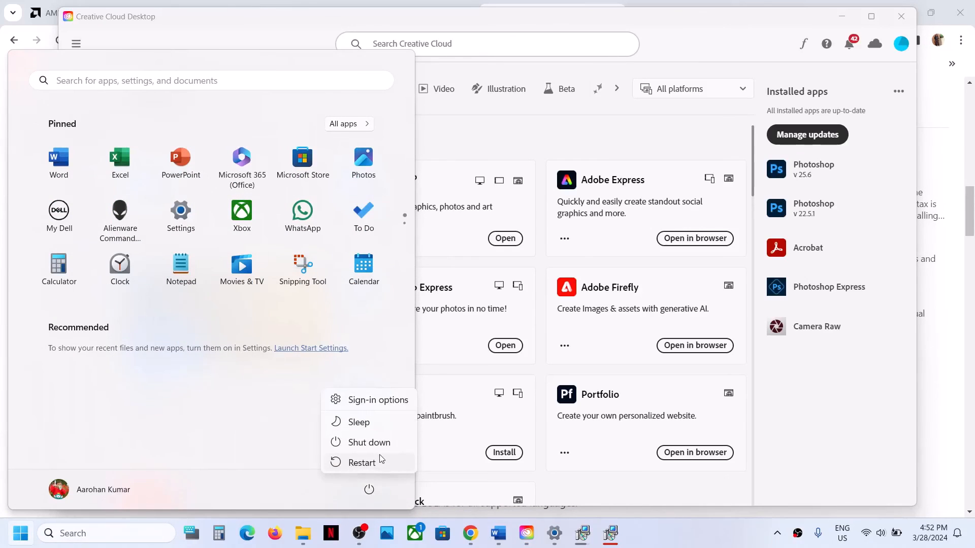
left_click(688, 113)
left_click(581, 149)
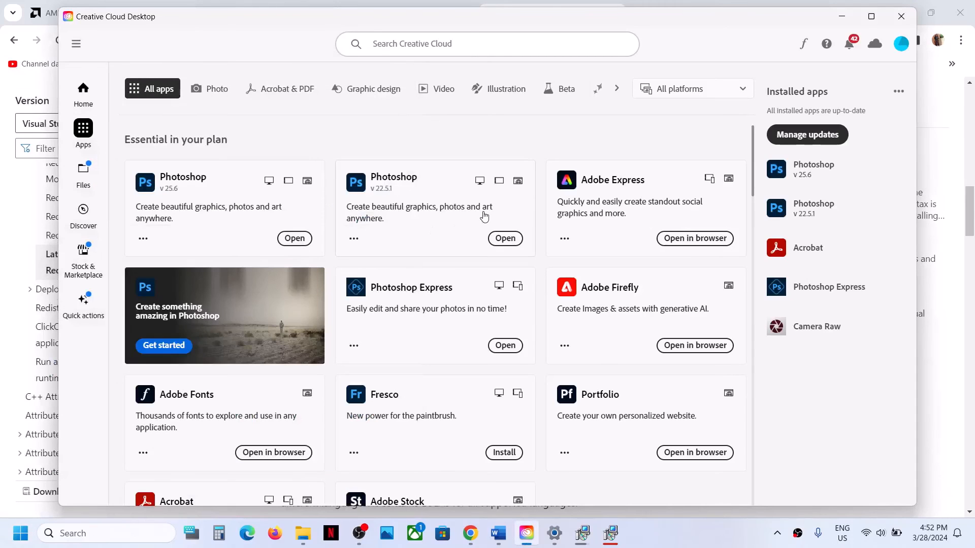
- Check the options of the Photoshop v 22.5.1 entry again, view the Photoshop v 25.6 product page, and return to the app list
left_click(354, 239)
left_click(471, 149)
left_click(151, 235)
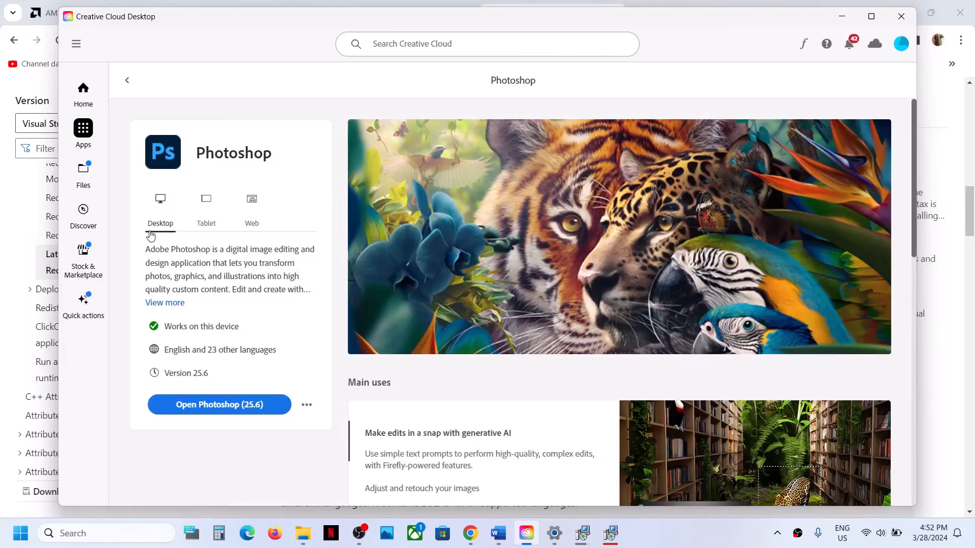
left_click(126, 81)
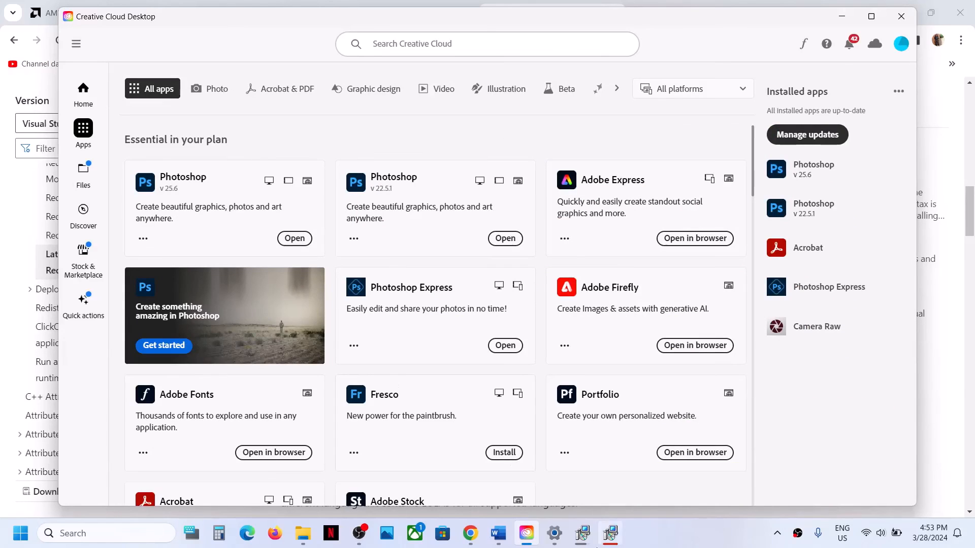
- Launch Photoshop v 25.6 from the app list in Creative Cloud Desktop
left_click(709, 537)
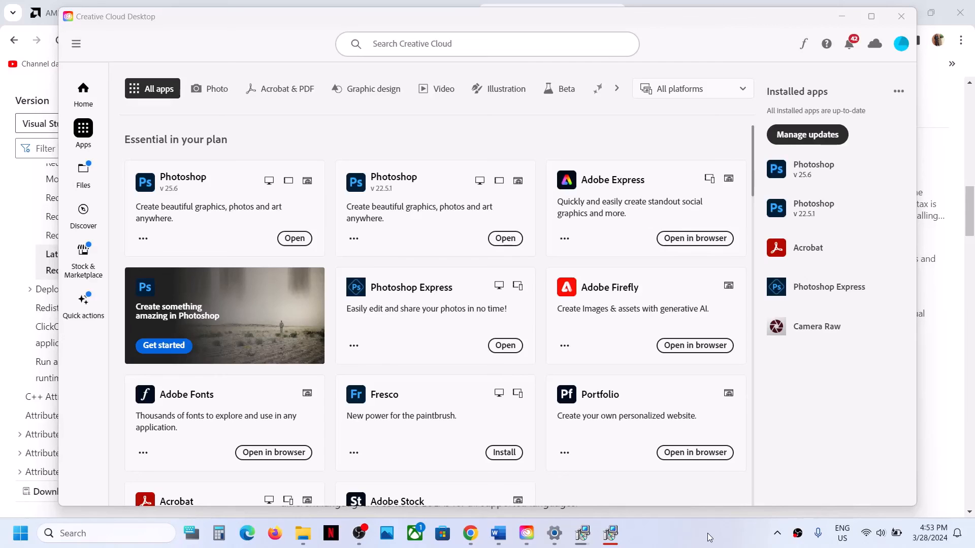
left_click(296, 240)
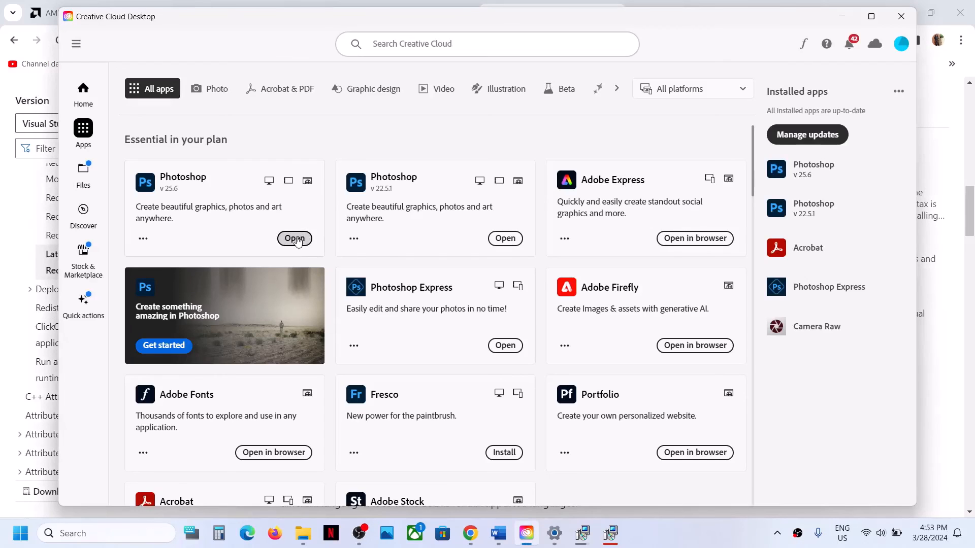